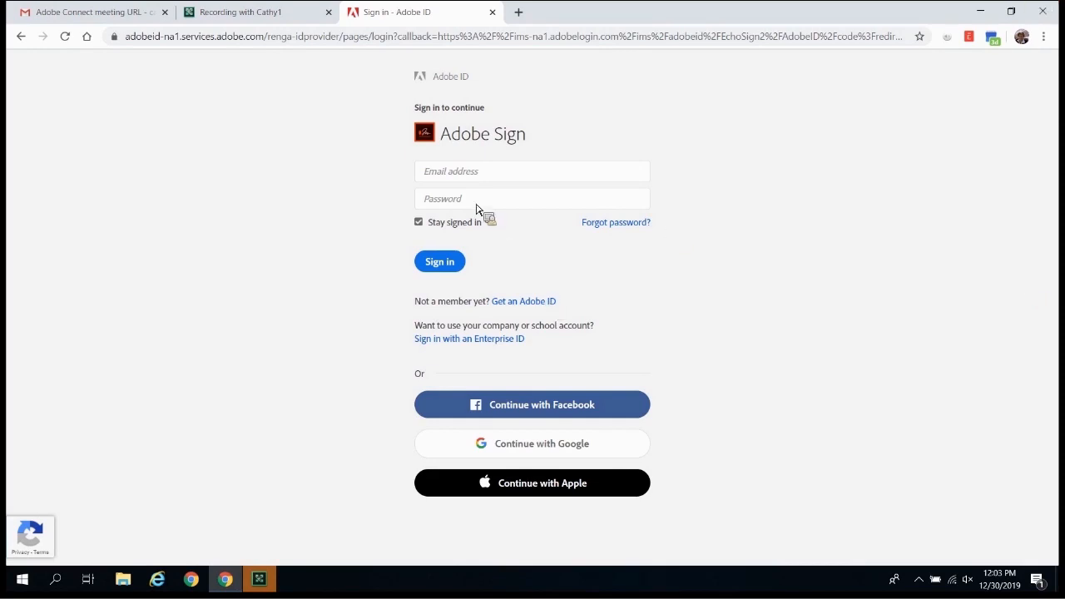
Step: Sign in to Adobe Sign with the saved account e-mail using the Enterprise ID option
{"action": "left_click", "coordinate": [475, 175]}
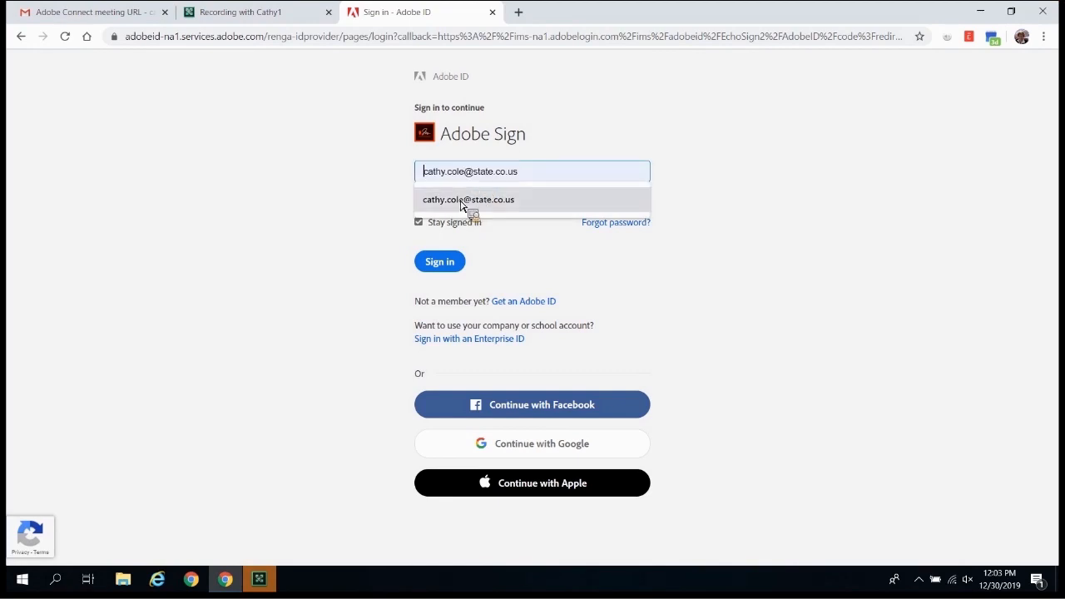
{"action": "left_click", "coordinate": [464, 207]}
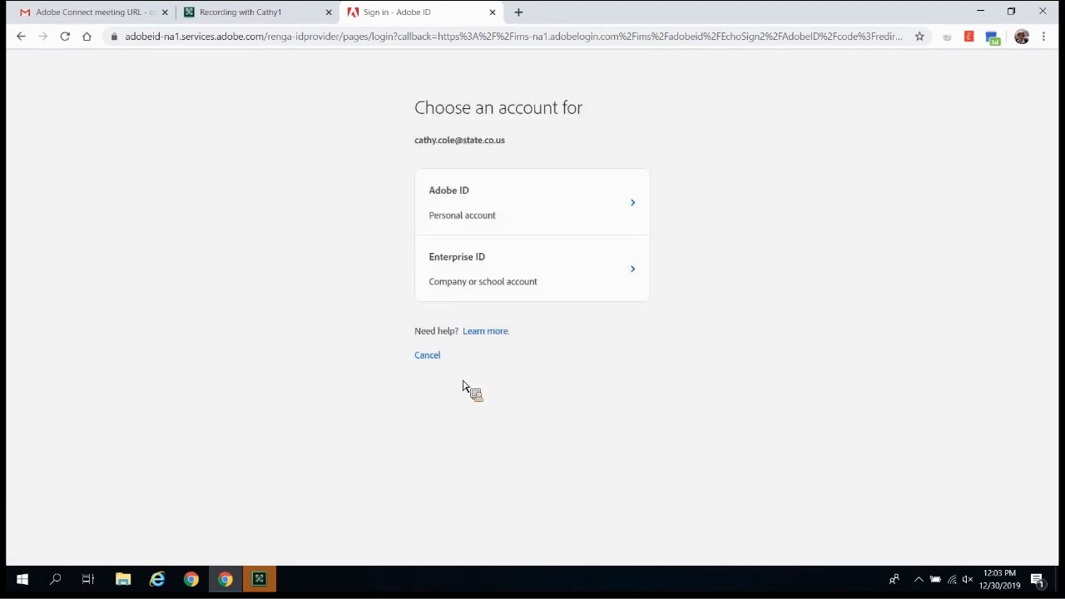
{"action": "left_click", "coordinate": [487, 269]}
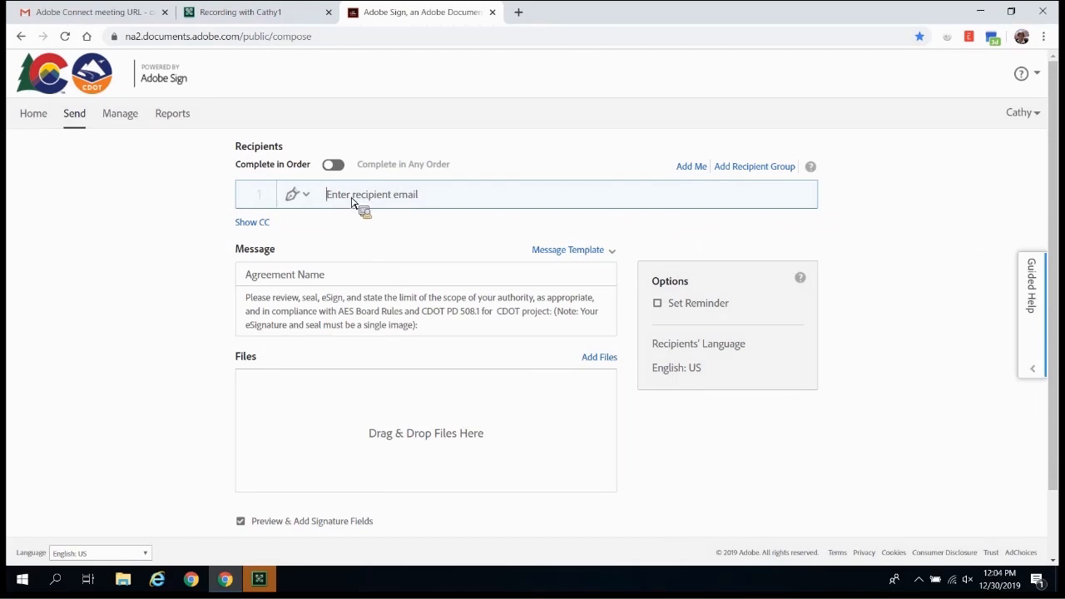
{"action": "left_click", "coordinate": [749, 171]}
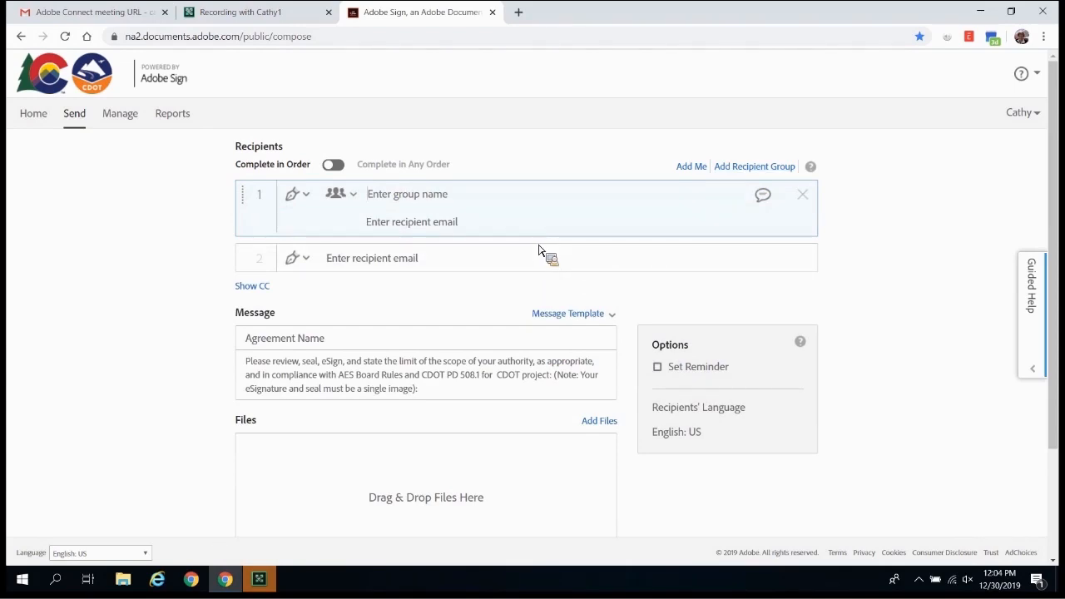
{"action": "type", "text": "aaa"}
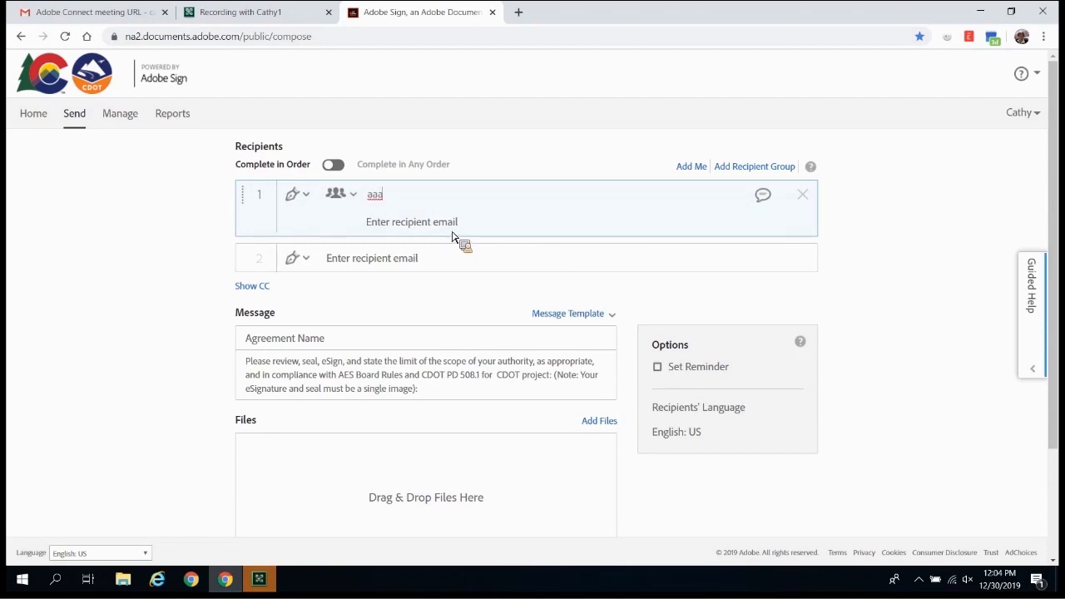
{"action": "left_click", "coordinate": [453, 230]}
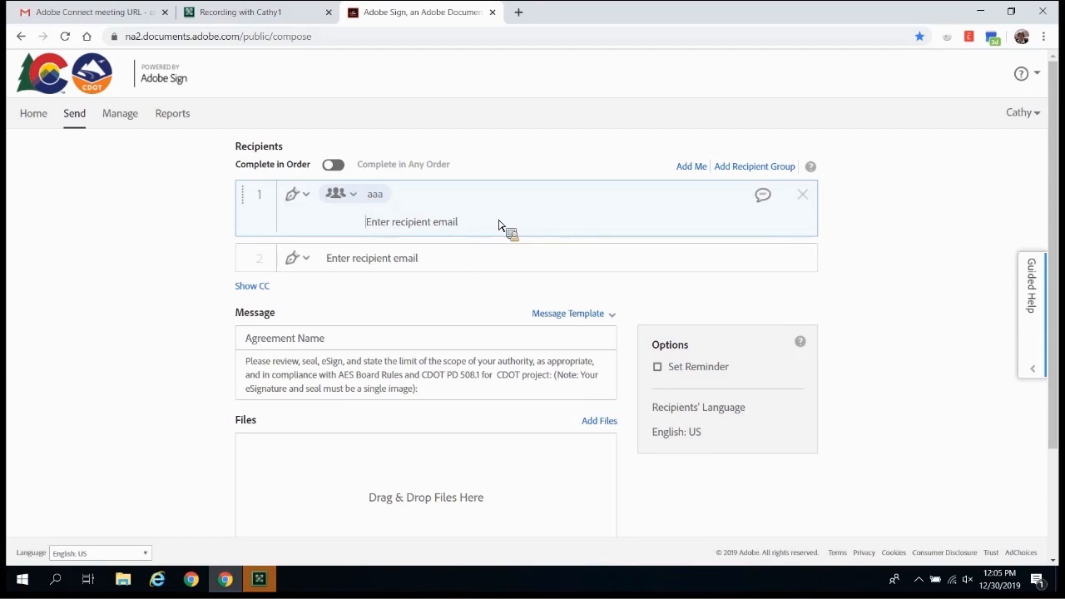
{"action": "type", "text": "c"}
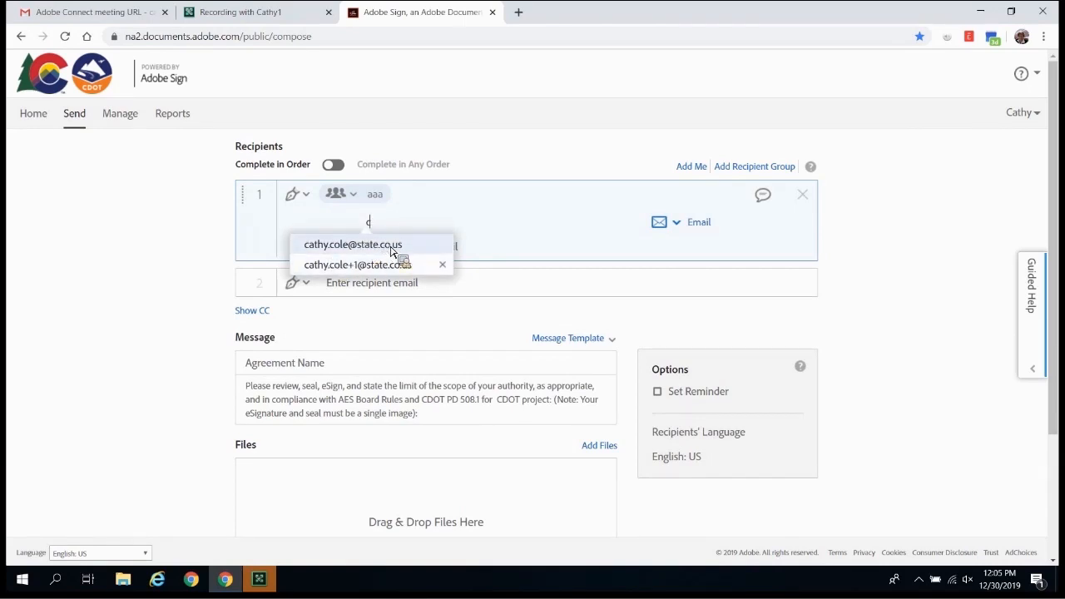
{"action": "left_click", "coordinate": [392, 251]}
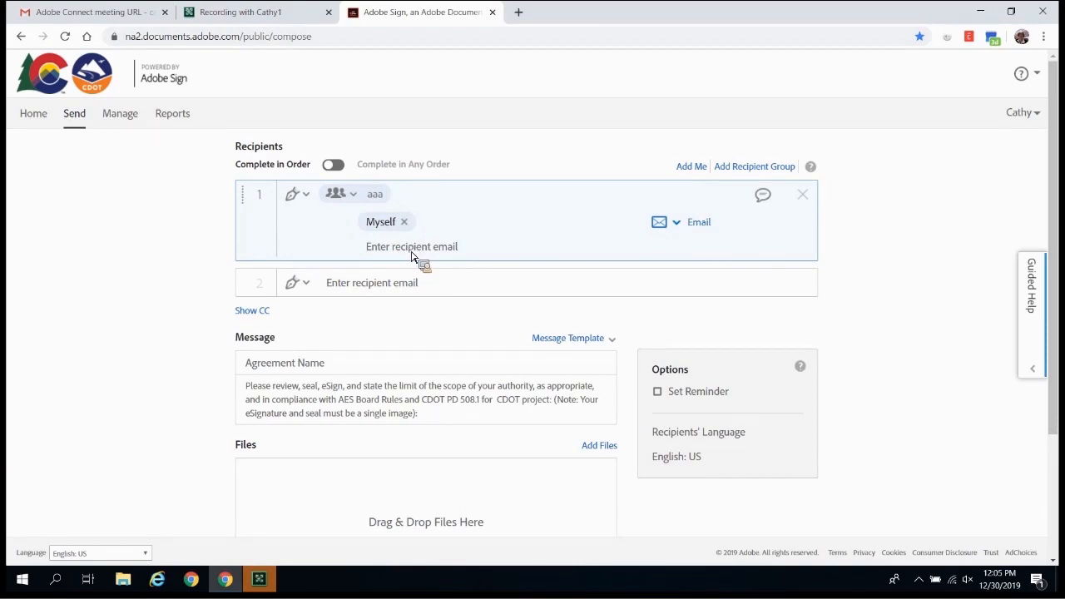
{"action": "type", "text": "c"}
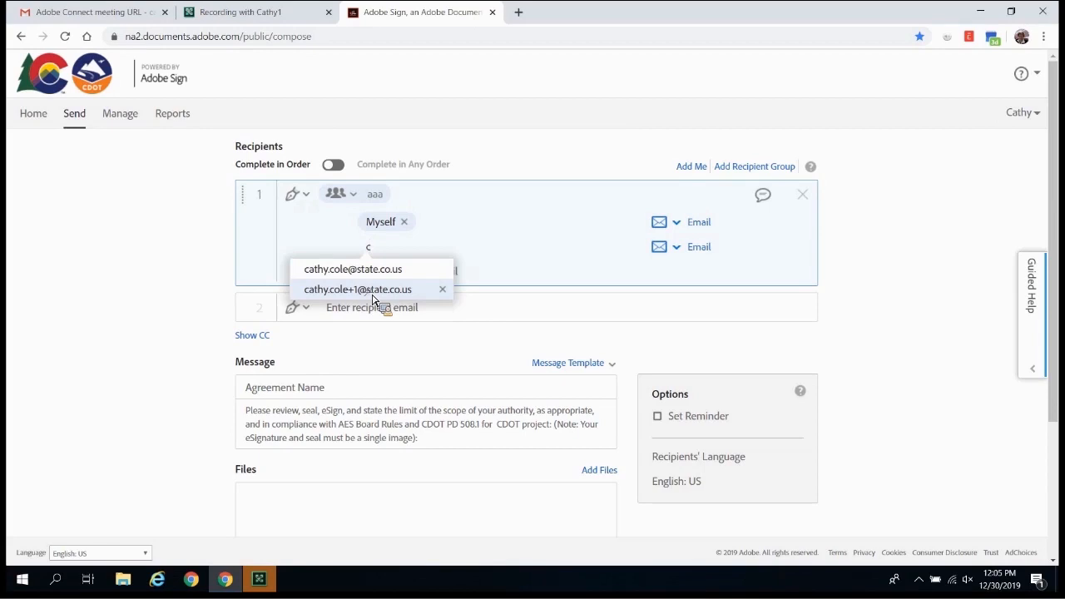
{"action": "left_click", "coordinate": [373, 297]}
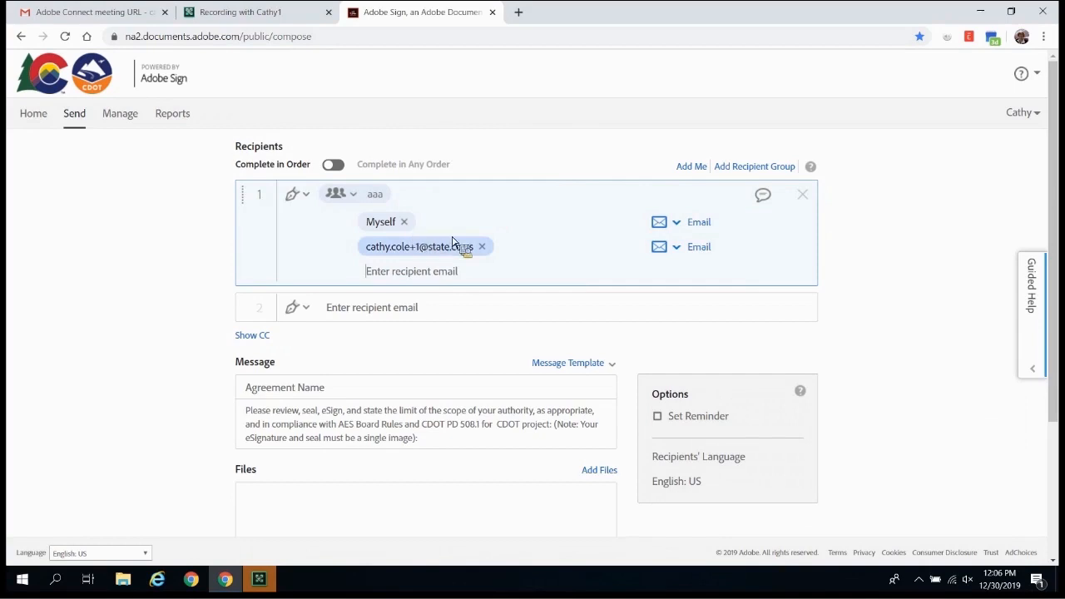
{"action": "left_click", "coordinate": [484, 248]}
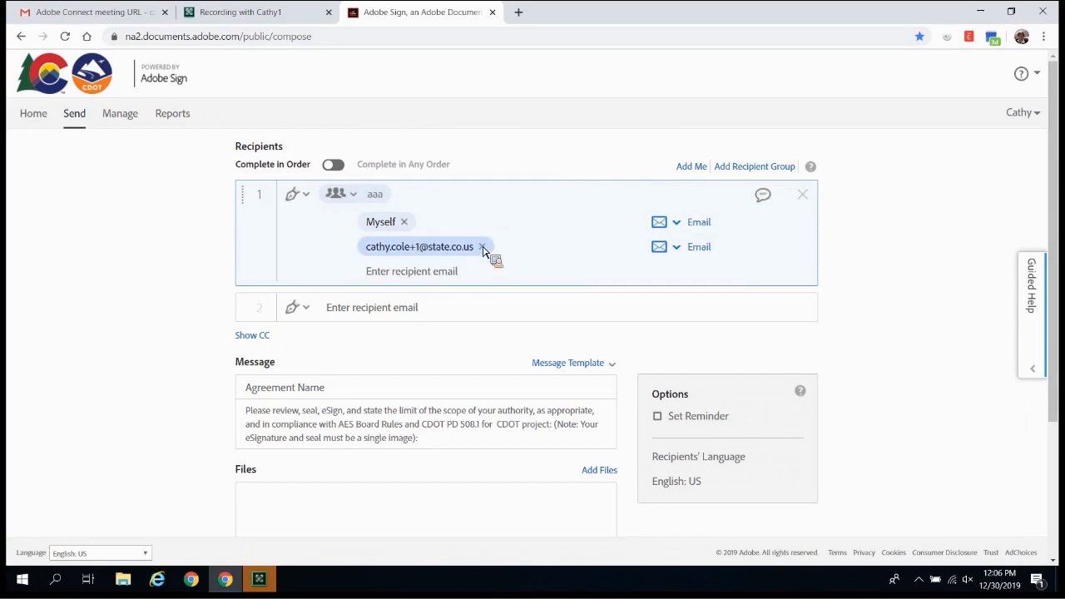
{"action": "left_click", "coordinate": [407, 225]}
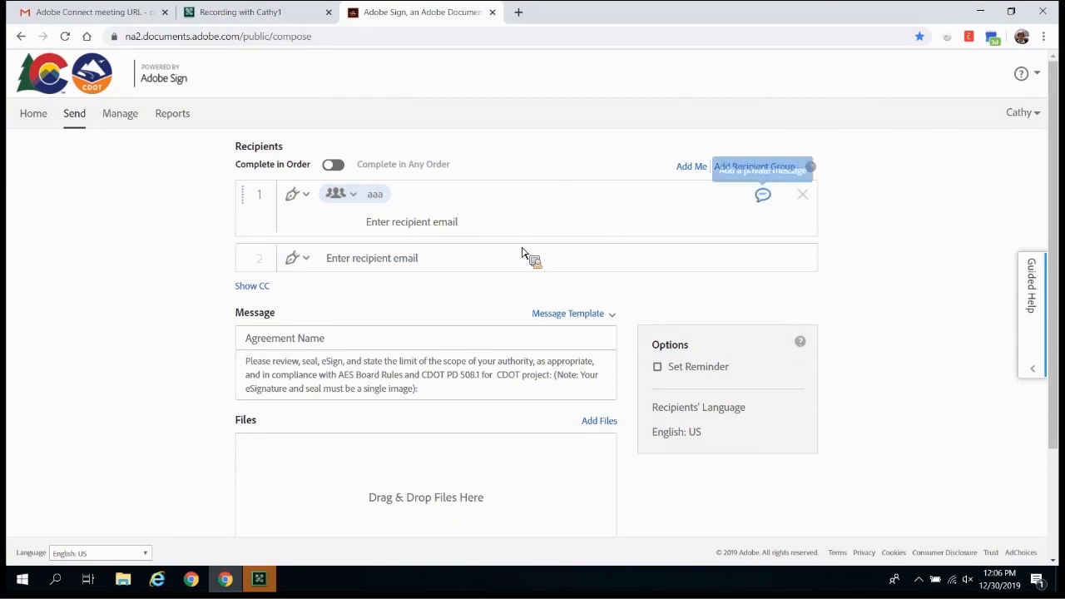
{"action": "left_click", "coordinate": [804, 196]}
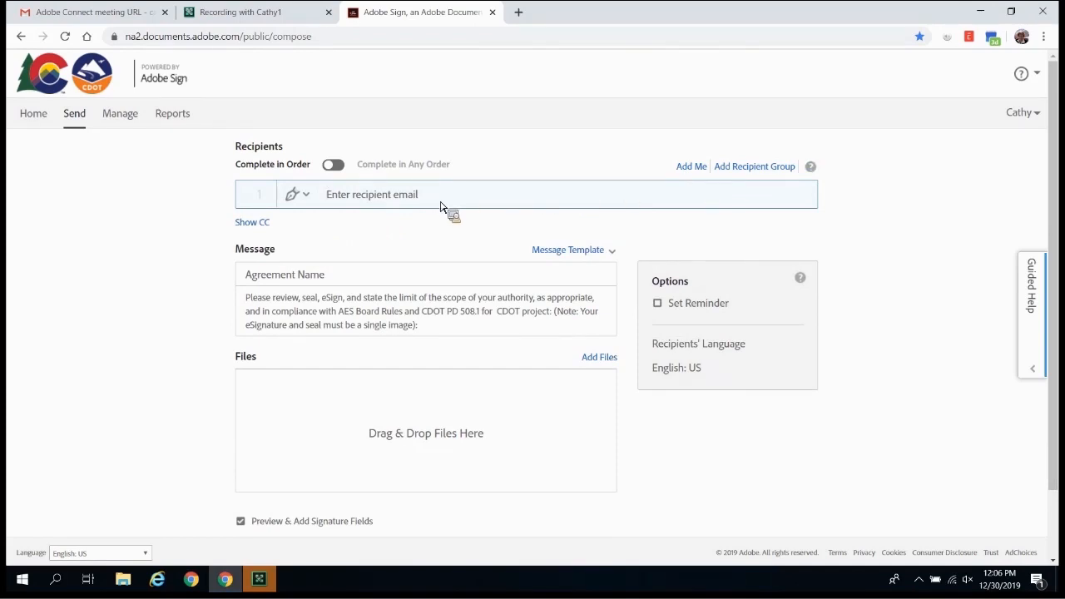
Step: Add yourself (Myself) as recipient 1 and the contractor's e-mail address as recipient 2
{"action": "type", "text": "c"}
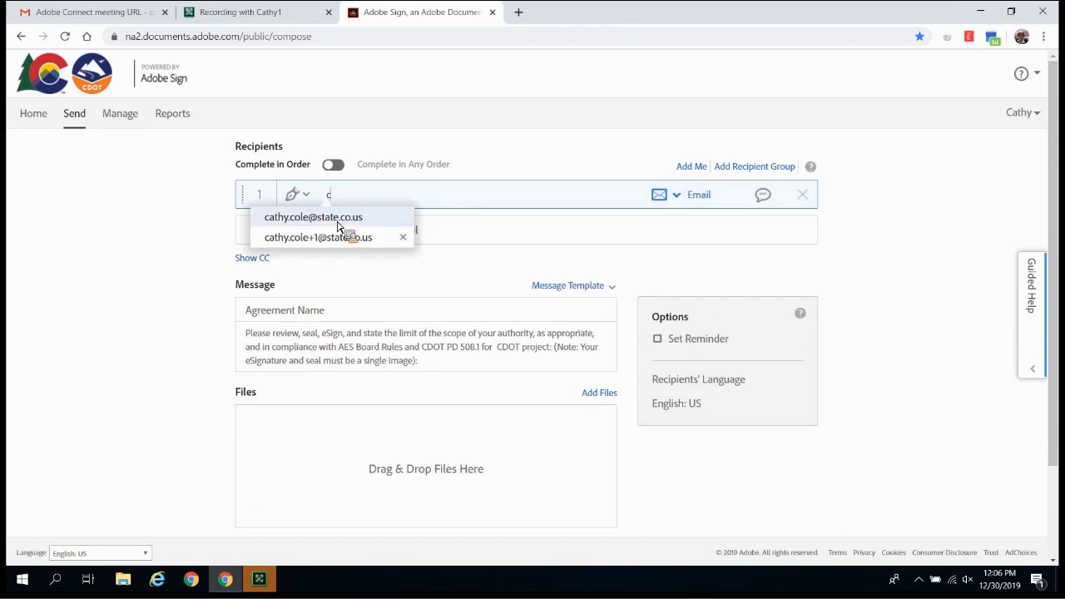
{"action": "left_click", "coordinate": [358, 239]}
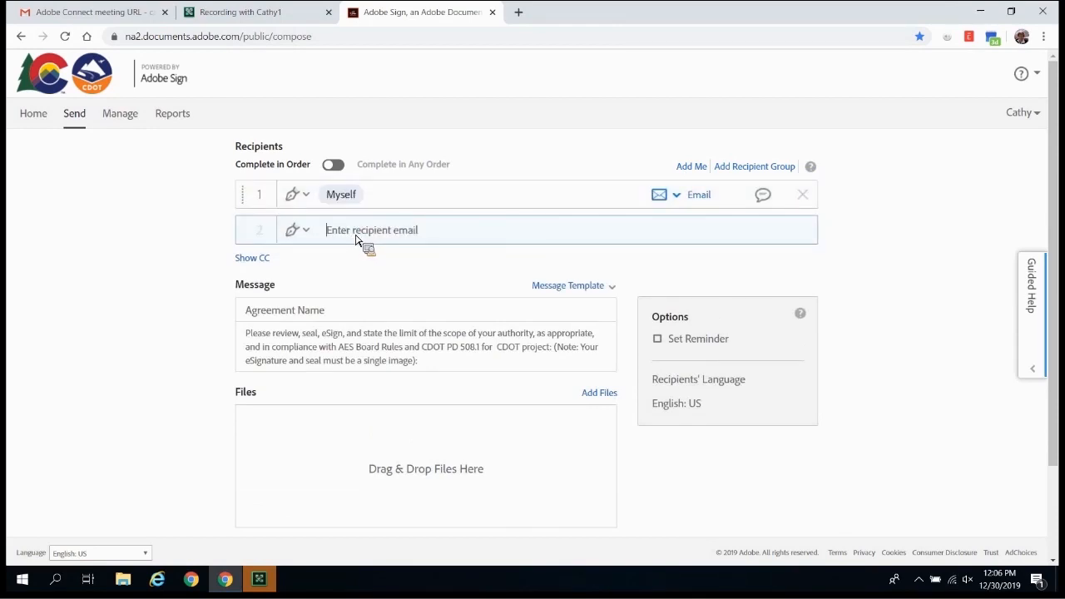
{"action": "type", "text": "e"}
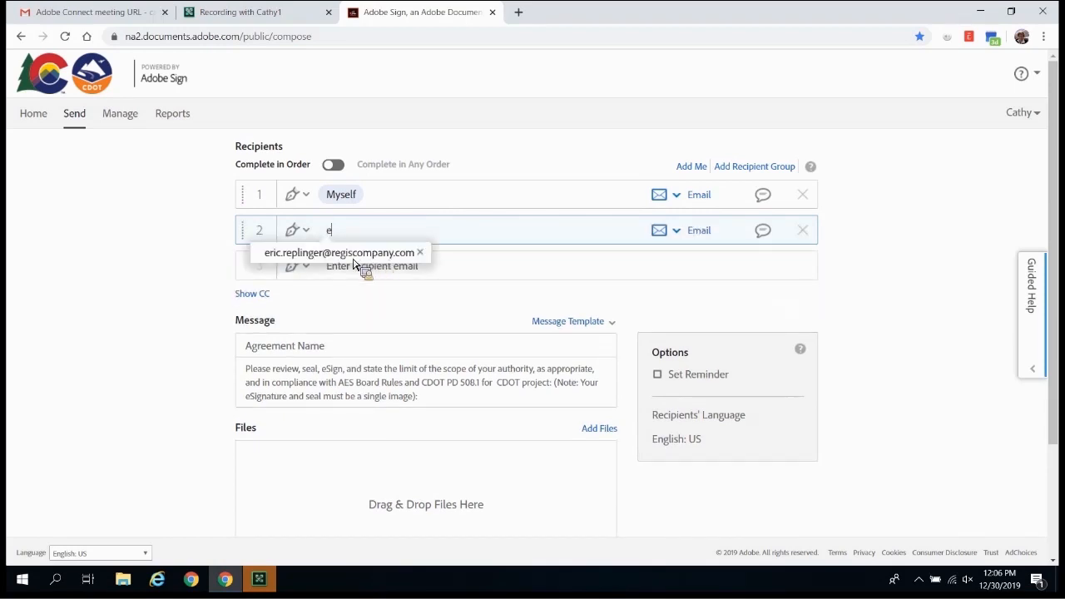
{"action": "left_click", "coordinate": [354, 257]}
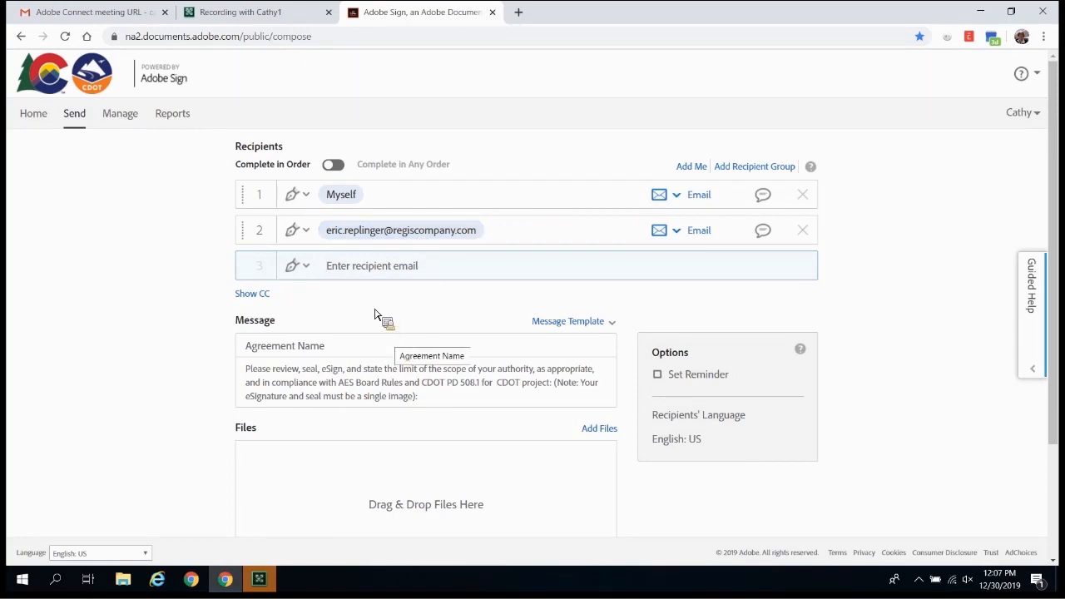
Step: Keep recipient 1's role as Signer and snap Chrome to the right half of the screen
{"action": "left_click", "coordinate": [306, 196]}
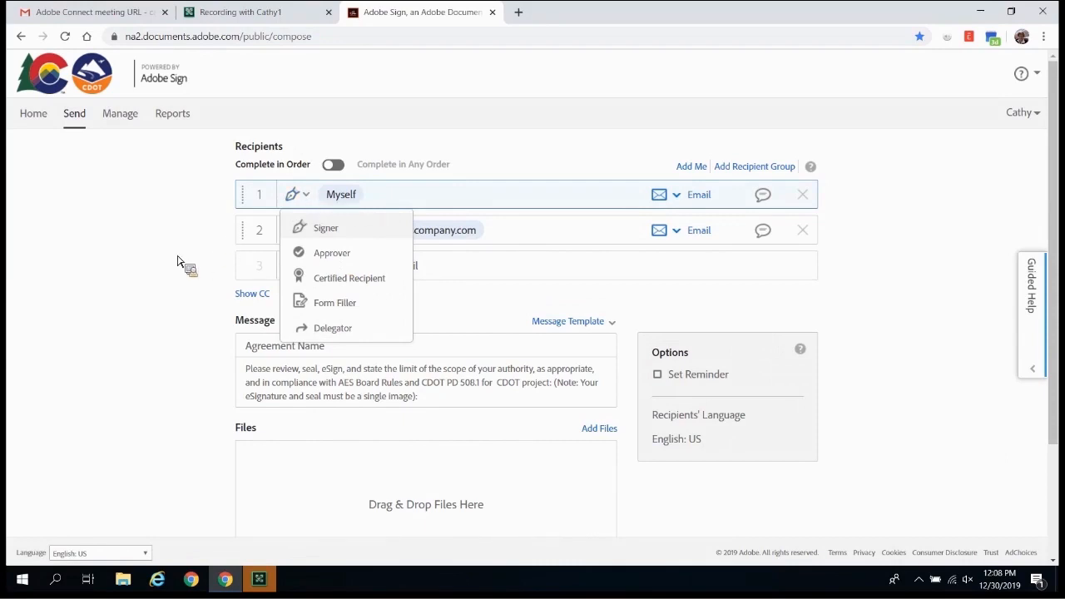
{"action": "left_click", "coordinate": [322, 174]}
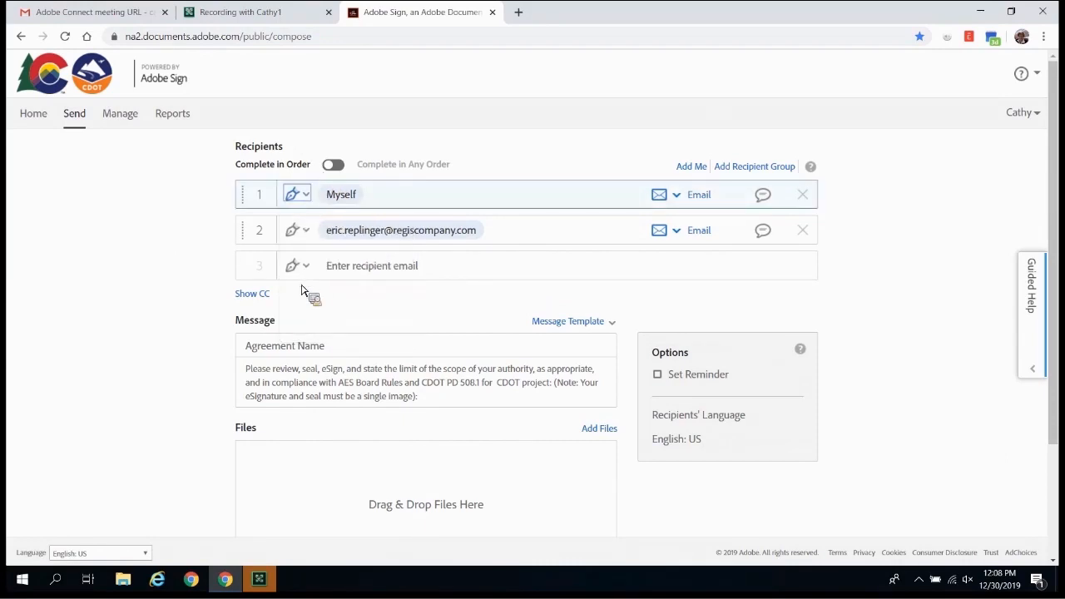
{"action": "left_click_drag", "start_coordinate": [341, 352], "coordinate": [385, 405]}
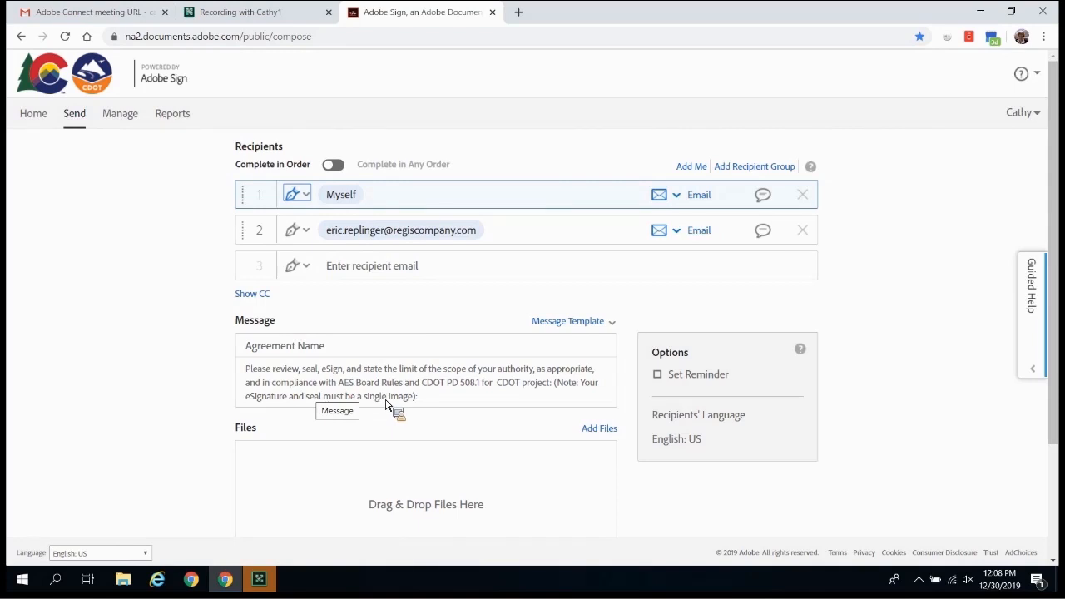
{"action": "left_click_drag", "start_coordinate": [385, 404], "coordinate": [442, 384]}
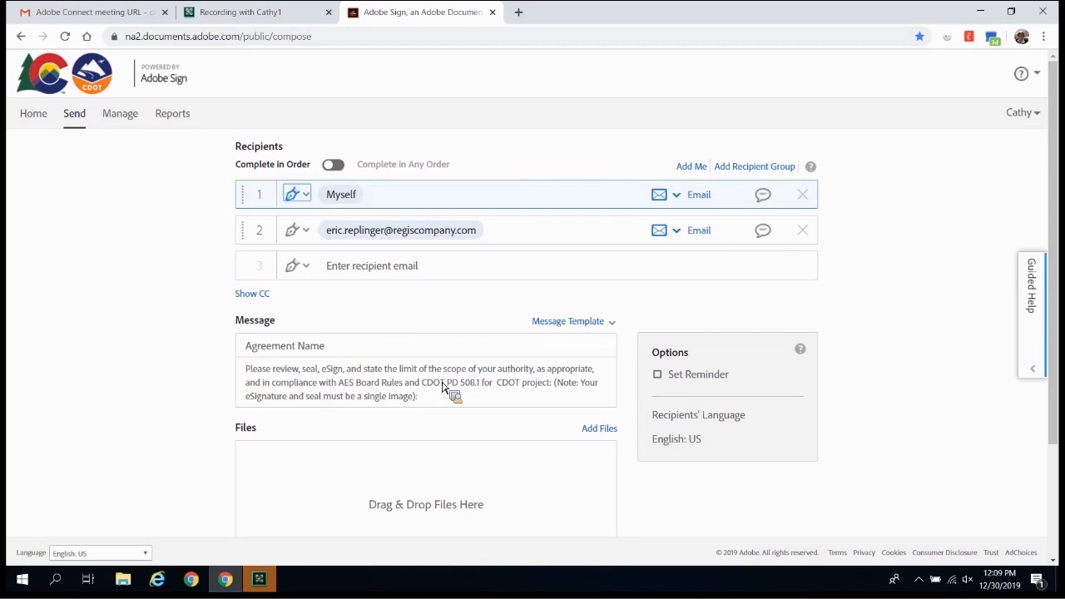
{"action": "key", "text": "super+Right"}
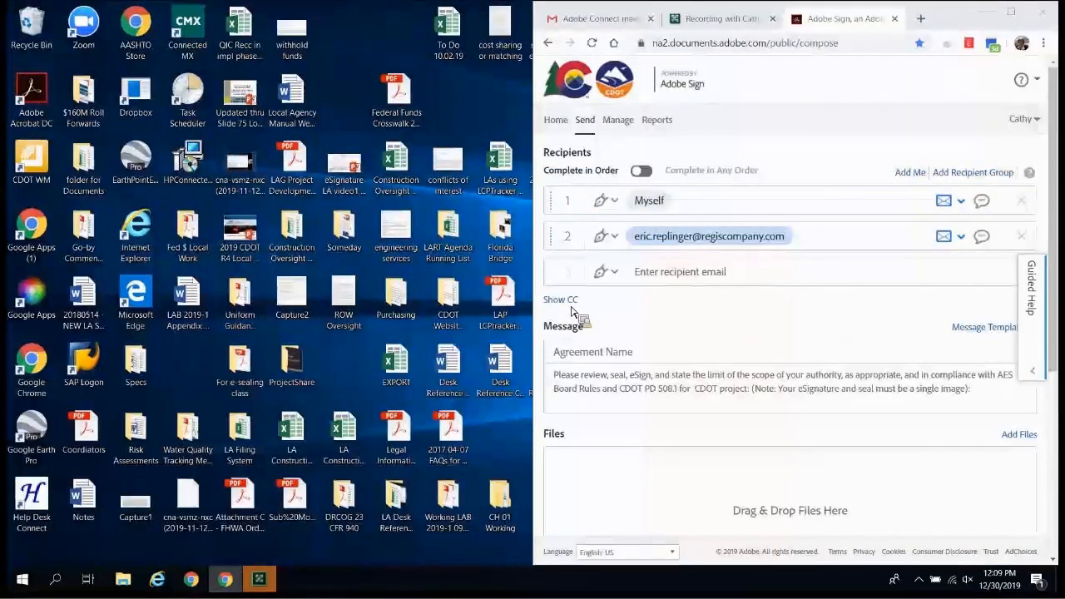
Step: Browse File Explorer to the For e-sealing class > 22846 Post FOR set - DEMO folder
{"action": "double_click", "coordinate": [238, 378]}
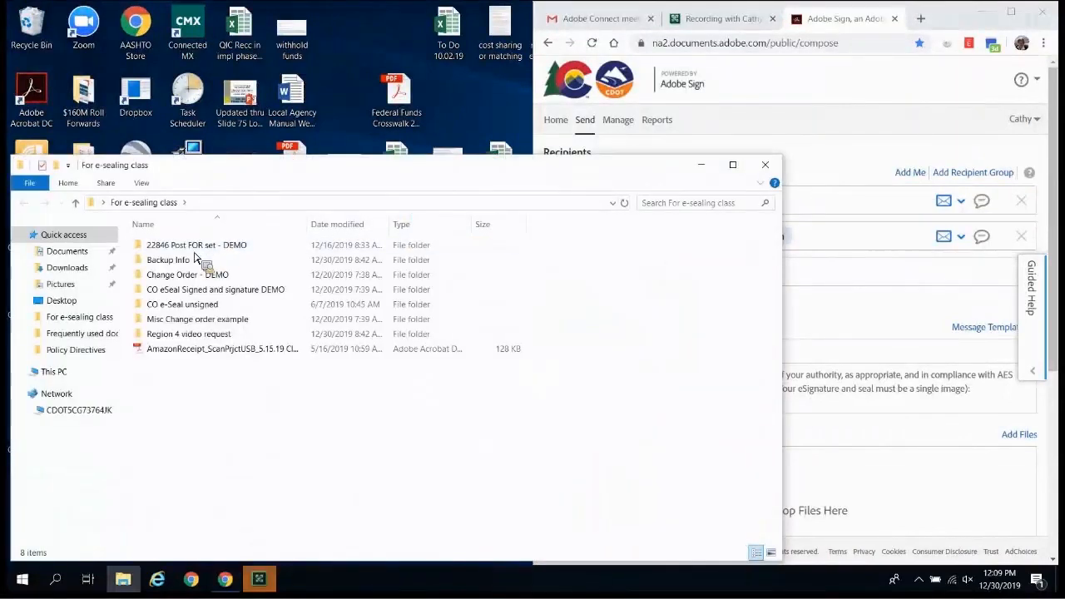
{"action": "left_click", "coordinate": [194, 250]}
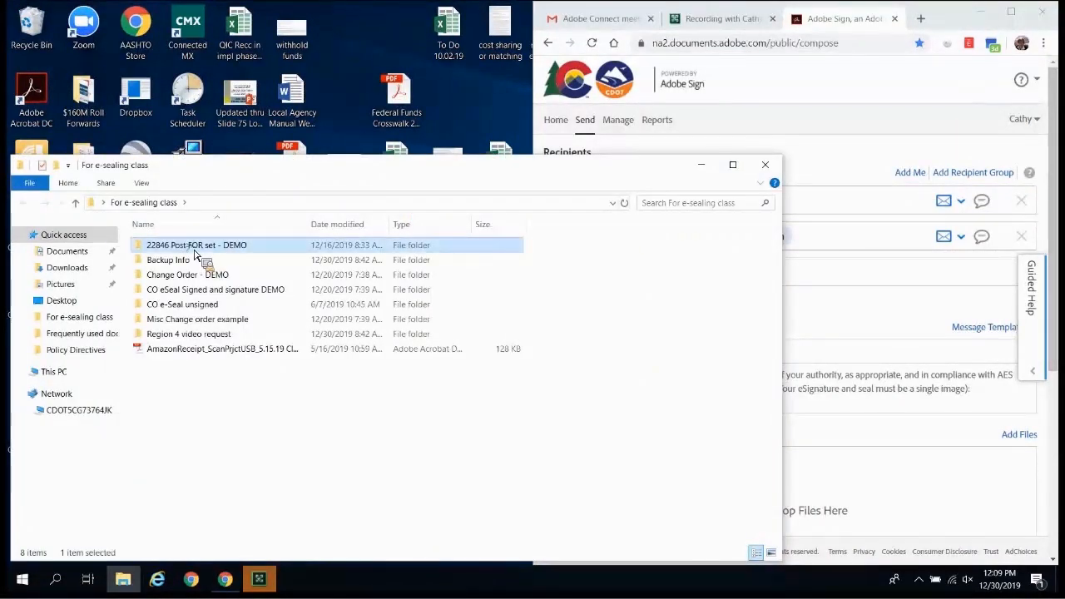
{"action": "double_click", "coordinate": [194, 250]}
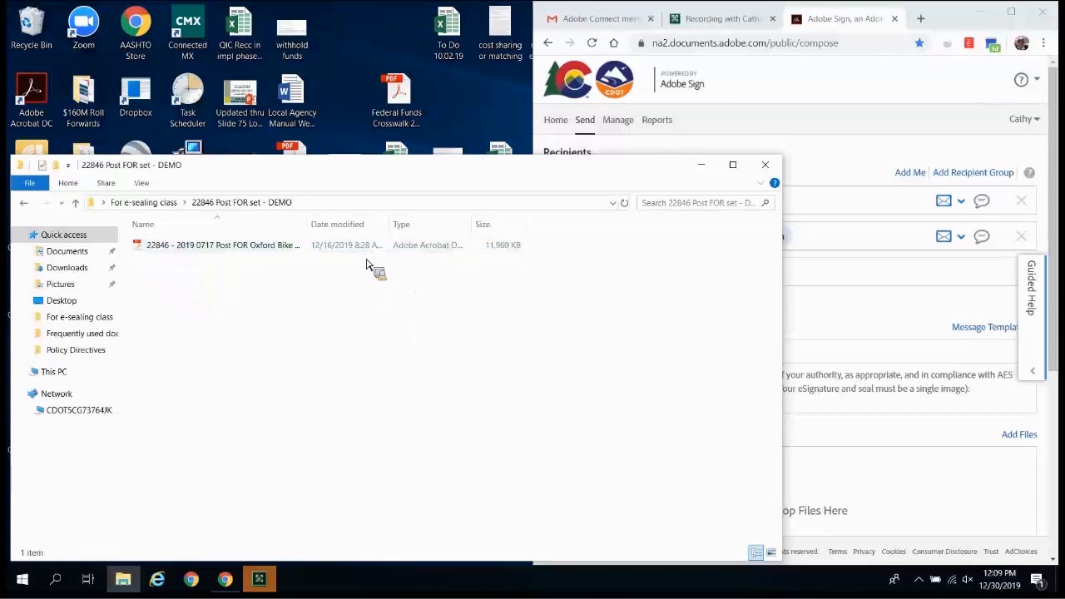
Step: Drag '22846 - 2019 0717 Post FOR Oxford Bike Lanes Planset.pdf' into the agreement's files, then close Explorer
{"action": "left_click", "coordinate": [367, 249]}
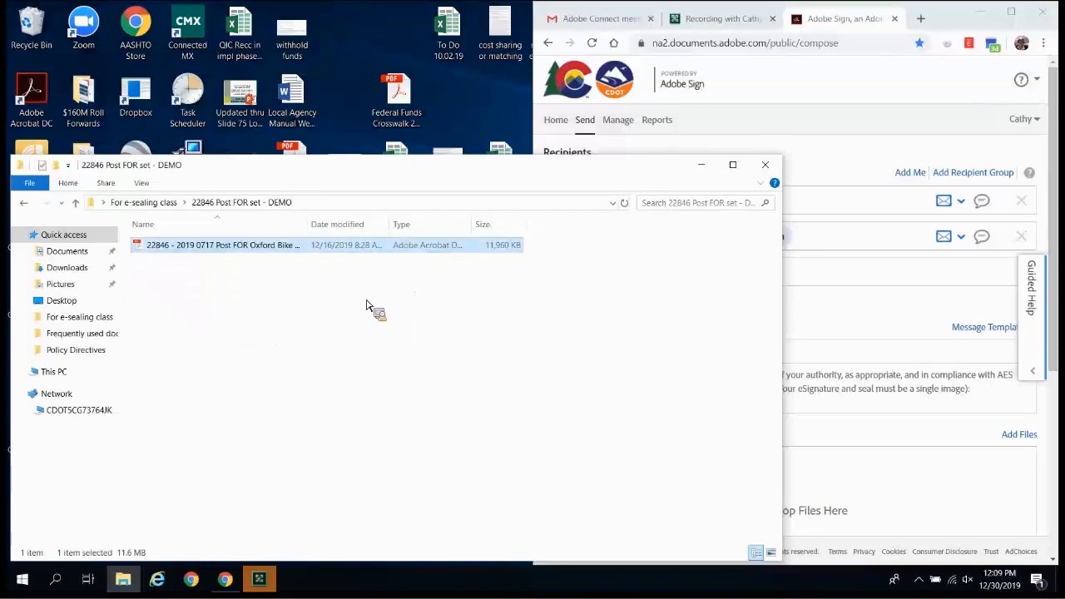
{"action": "left_click", "coordinate": [367, 300]}
{"action": "key", "text": "ctrl+a"}
{"action": "key", "text": "super+Left"}
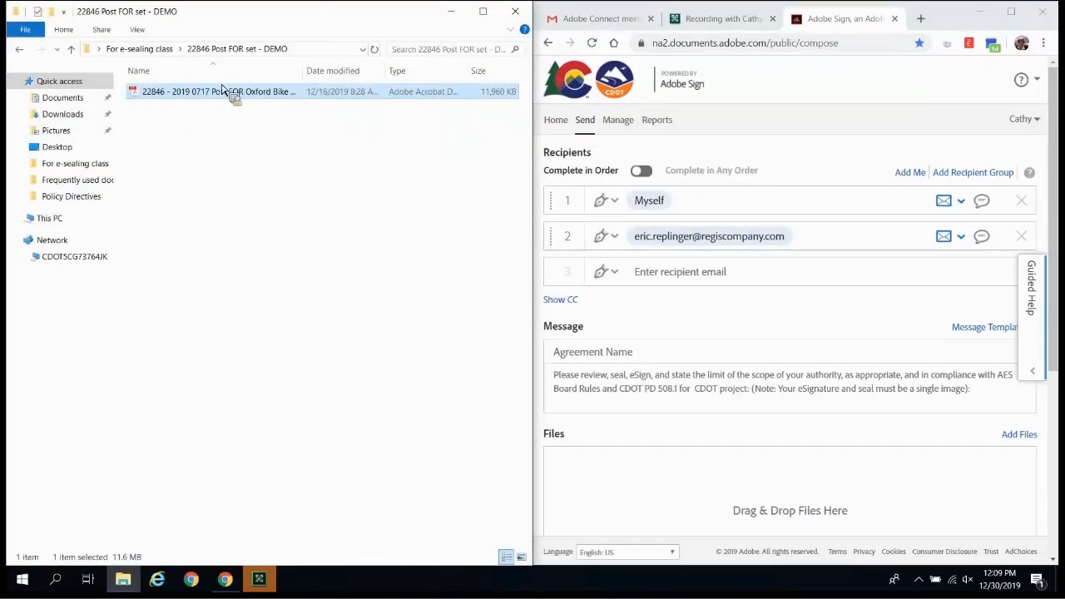
{"action": "left_click_drag", "start_coordinate": [216, 98], "coordinate": [816, 528]}
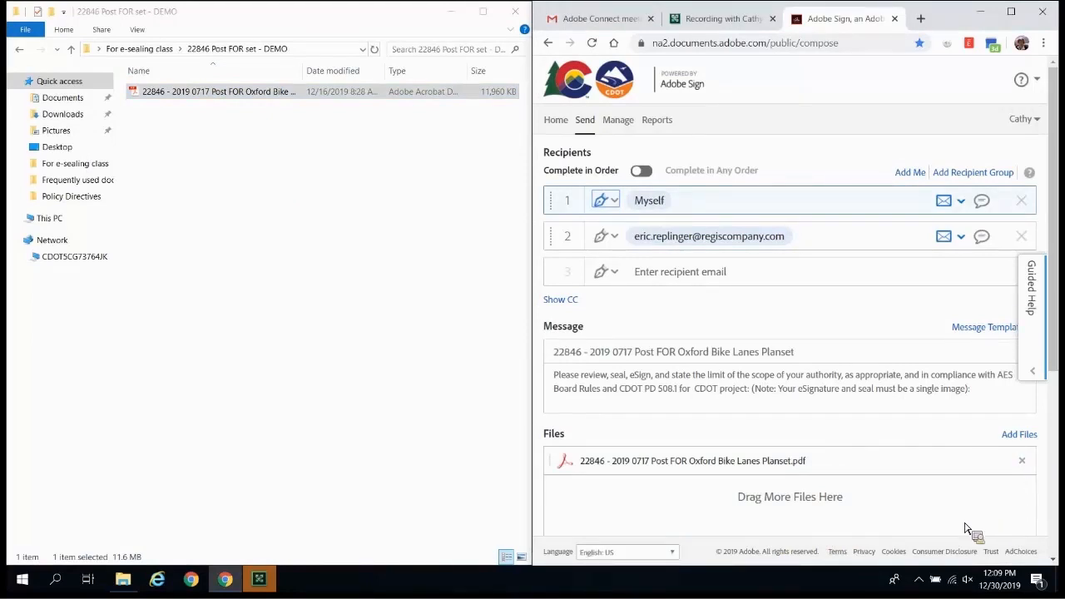
{"action": "left_click", "coordinate": [516, 15]}
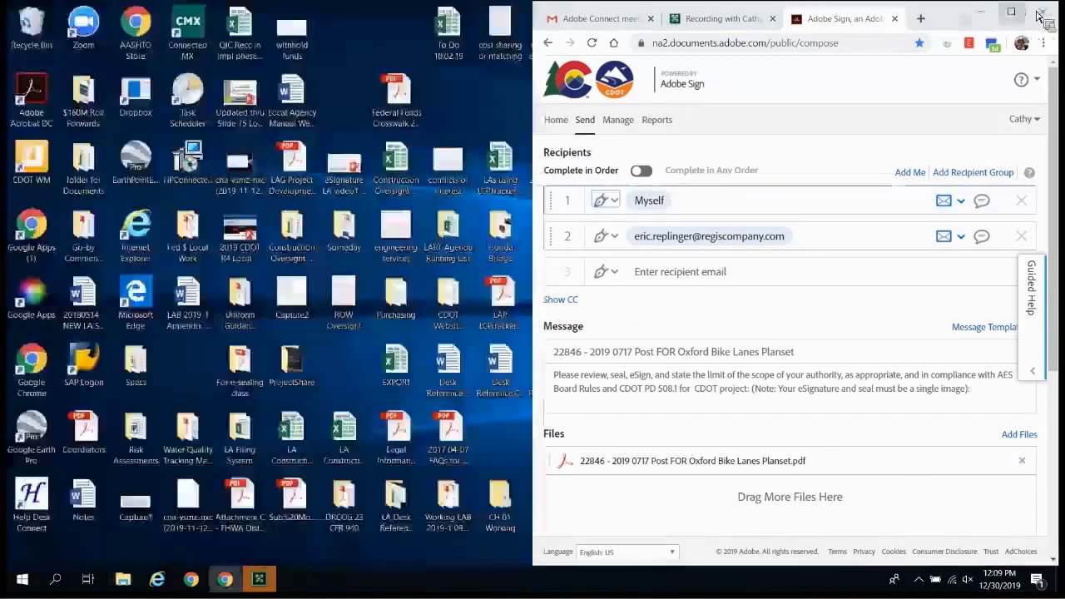
Step: Maximize the browser and select the full agreement name '22846 - 2019 0717 Post FOR Oxford Bike Lanes Planset'
{"action": "left_click", "coordinate": [1012, 13]}
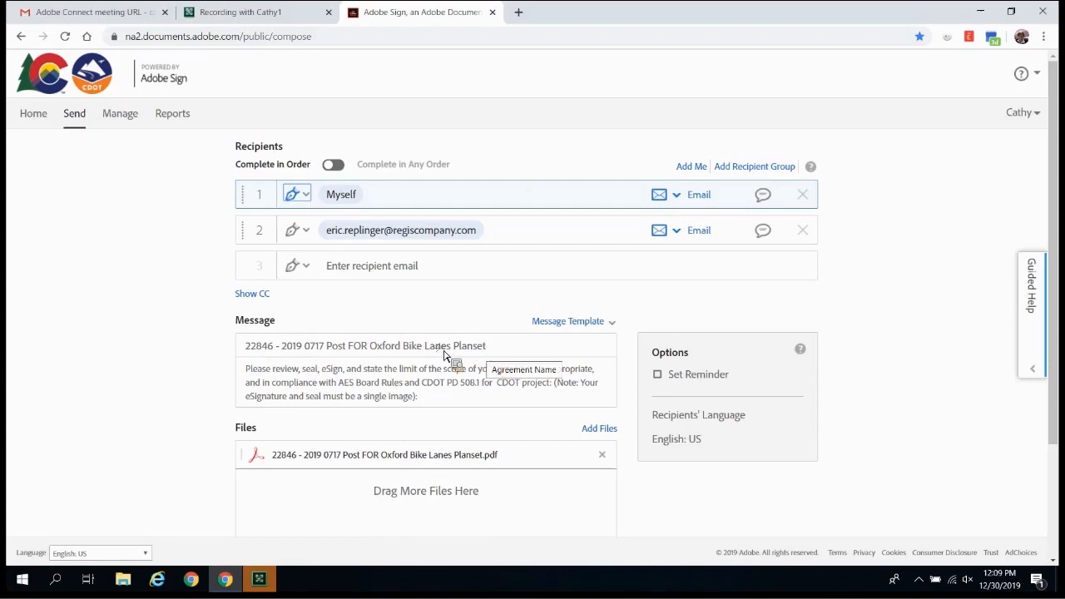
{"action": "left_click_drag", "start_coordinate": [486, 346], "coordinate": [242, 369]}
{"action": "key", "text": "ctrl+c"}
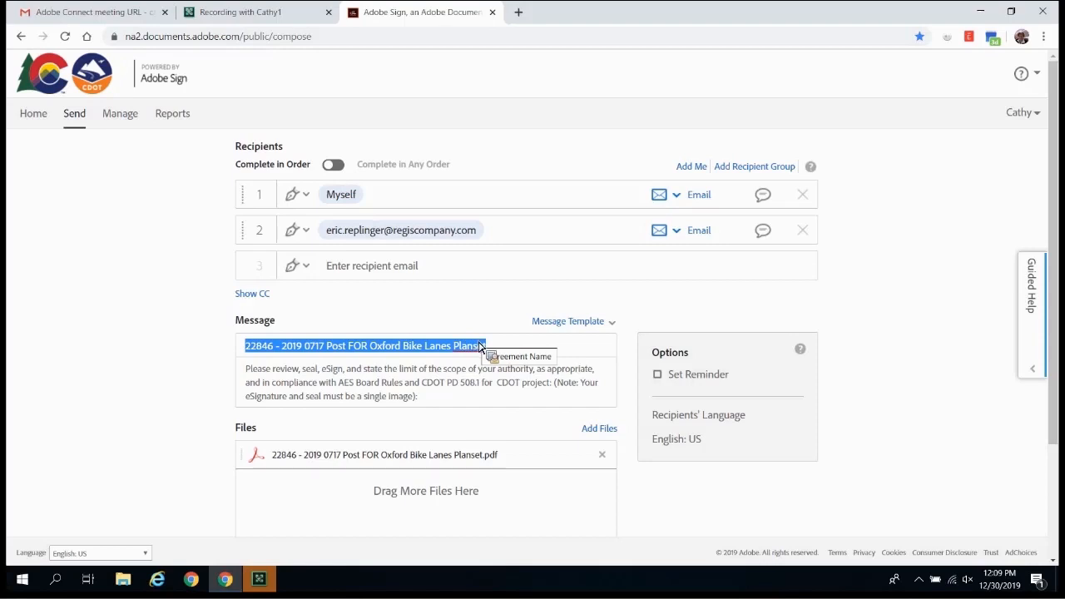
Step: Paste '22846 - 2019 0717 Post FOR Oxford Bike Lanes Planset' at the end of the message
{"action": "left_click", "coordinate": [438, 401]}
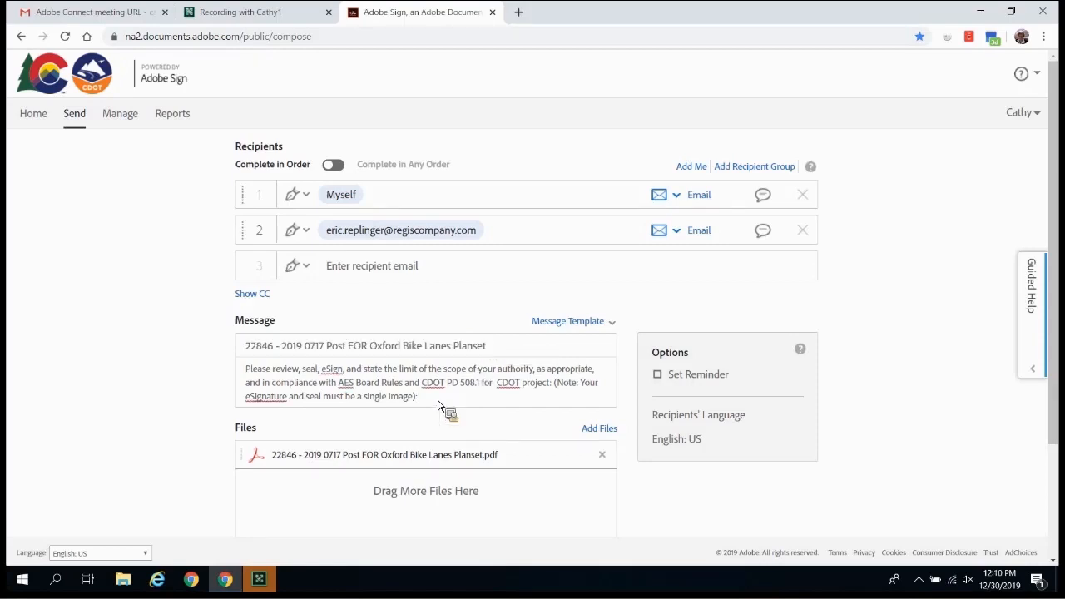
{"action": "key", "text": "ctrl+v"}
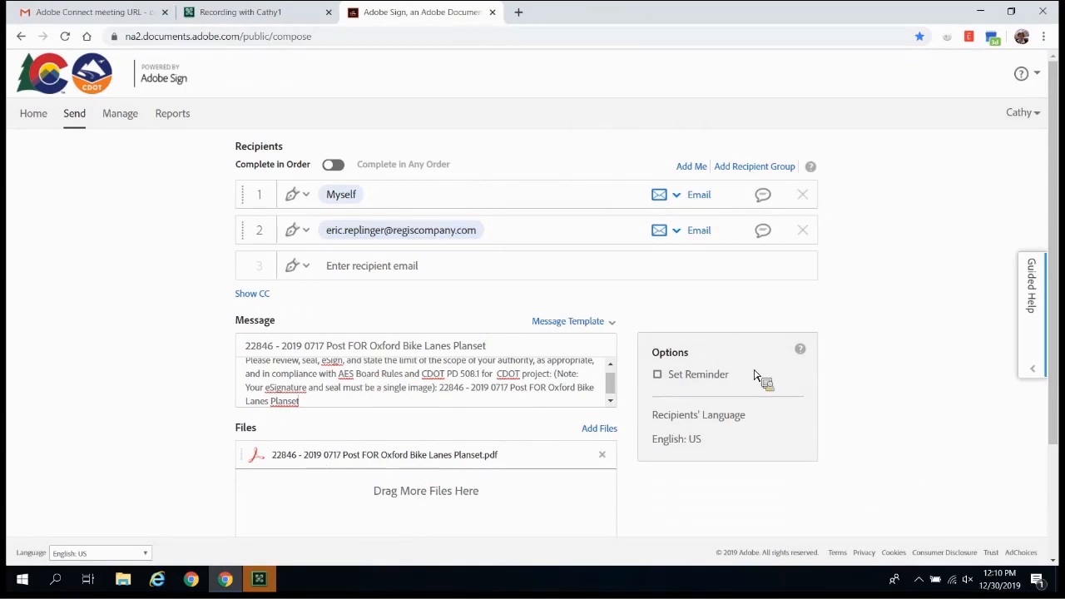
Step: Turn on recipient reminders set to Every business day
{"action": "left_click", "coordinate": [659, 375]}
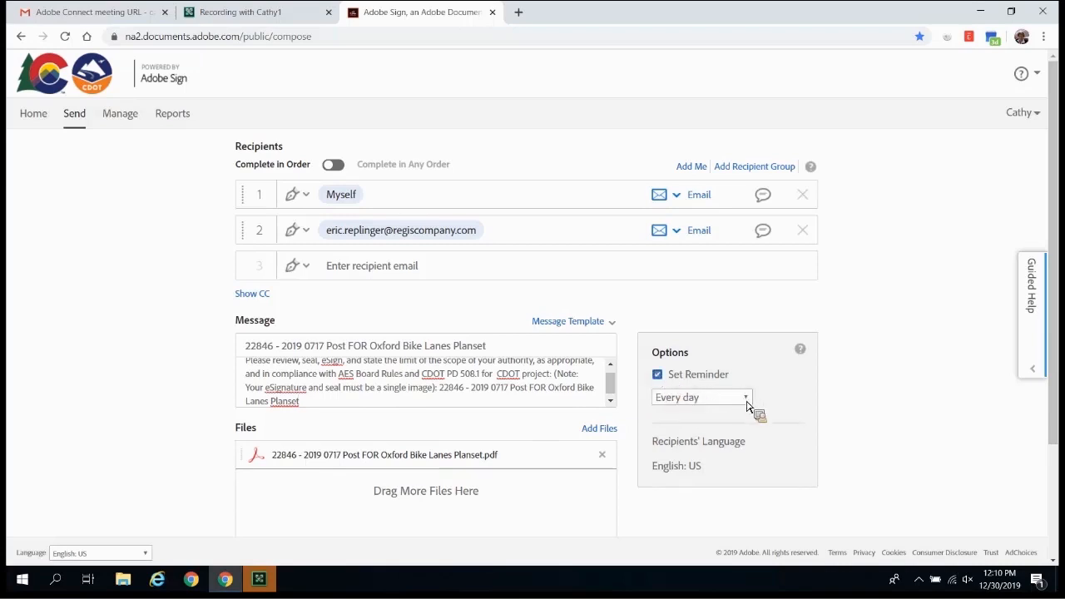
{"action": "left_click", "coordinate": [747, 400]}
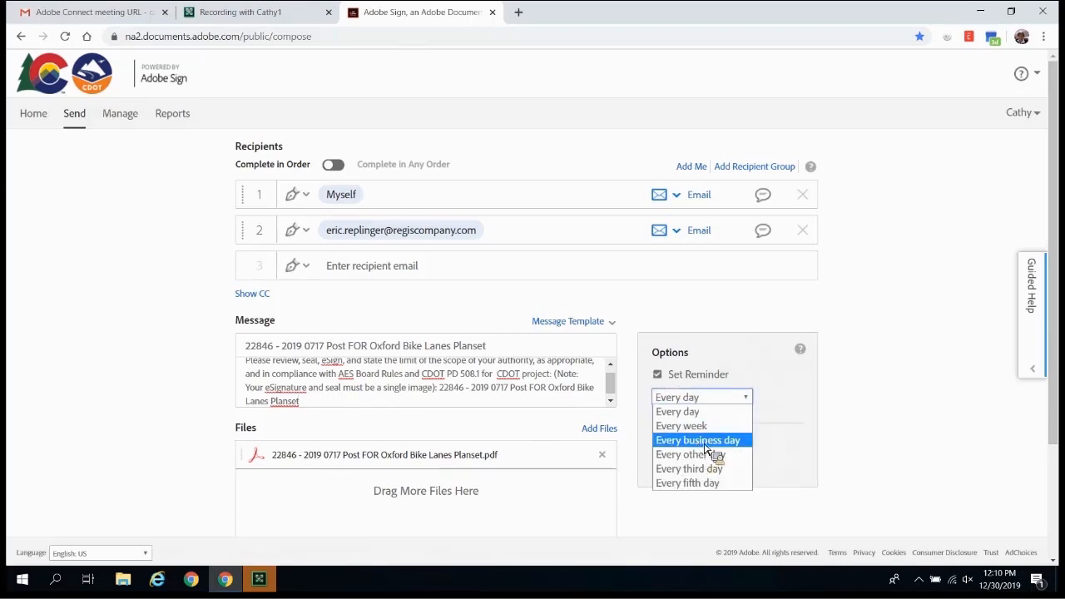
{"action": "left_click", "coordinate": [709, 441]}
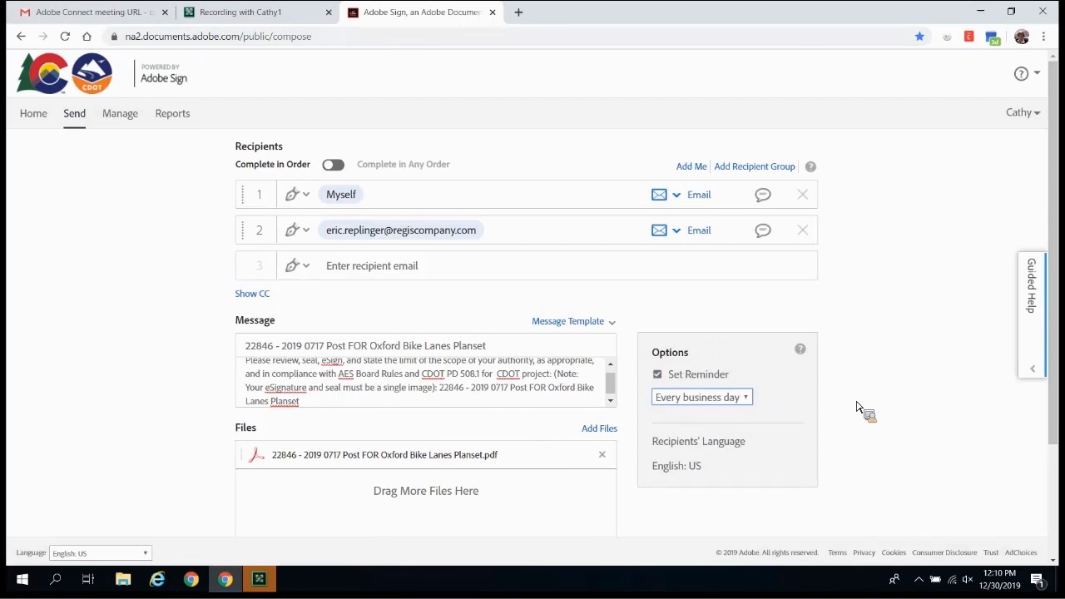
Step: Submit the agreement setup to proceed to signature field placement
{"action": "scroll", "coordinate": [858, 406], "scroll_direction": "down", "scroll_amount": 2}
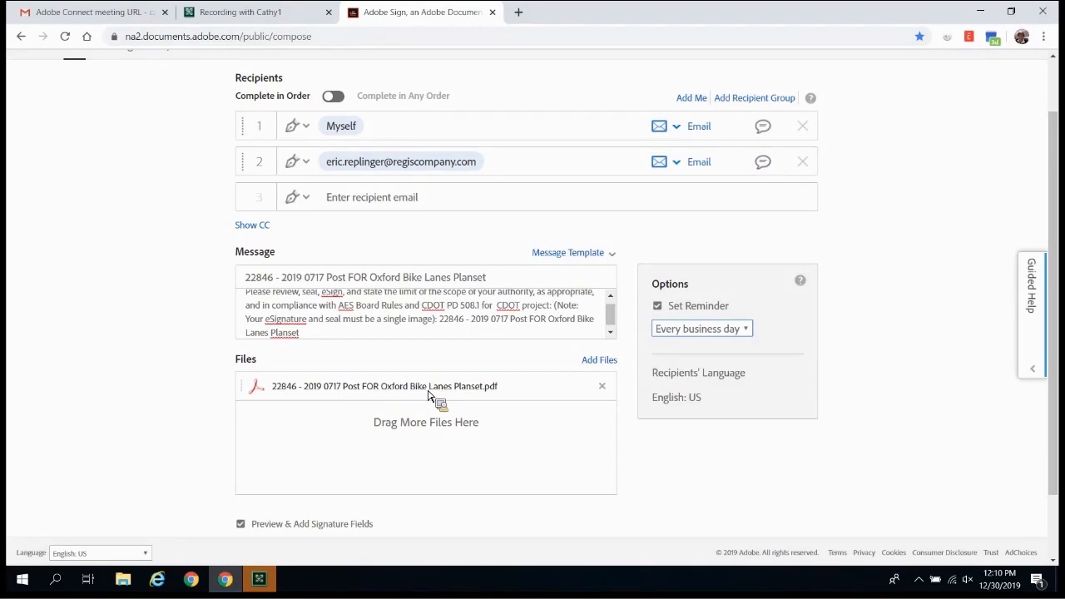
{"action": "scroll", "coordinate": [429, 396], "scroll_direction": "down", "scroll_amount": 1}
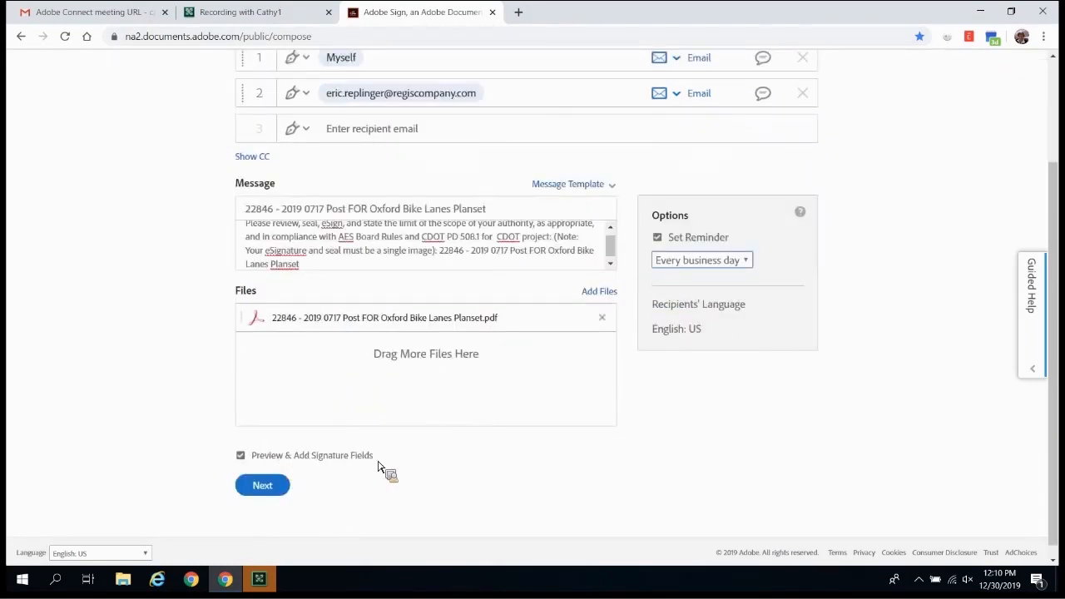
{"action": "left_click", "coordinate": [263, 490]}
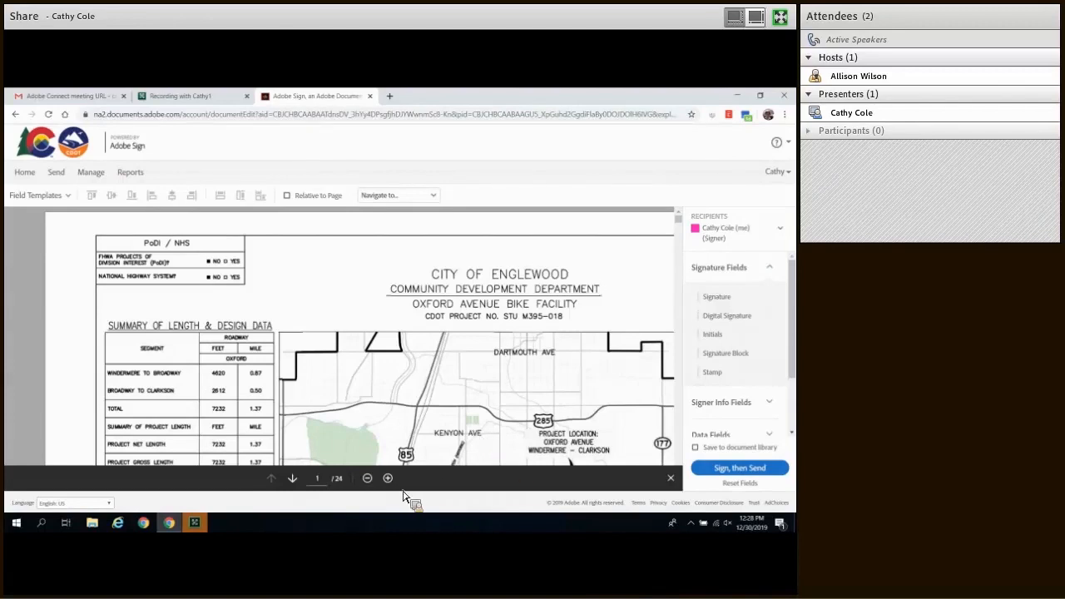
Step: Close the bottom page toolbar and bring the planset's APPROVED BY block into view
{"action": "left_click", "coordinate": [671, 479]}
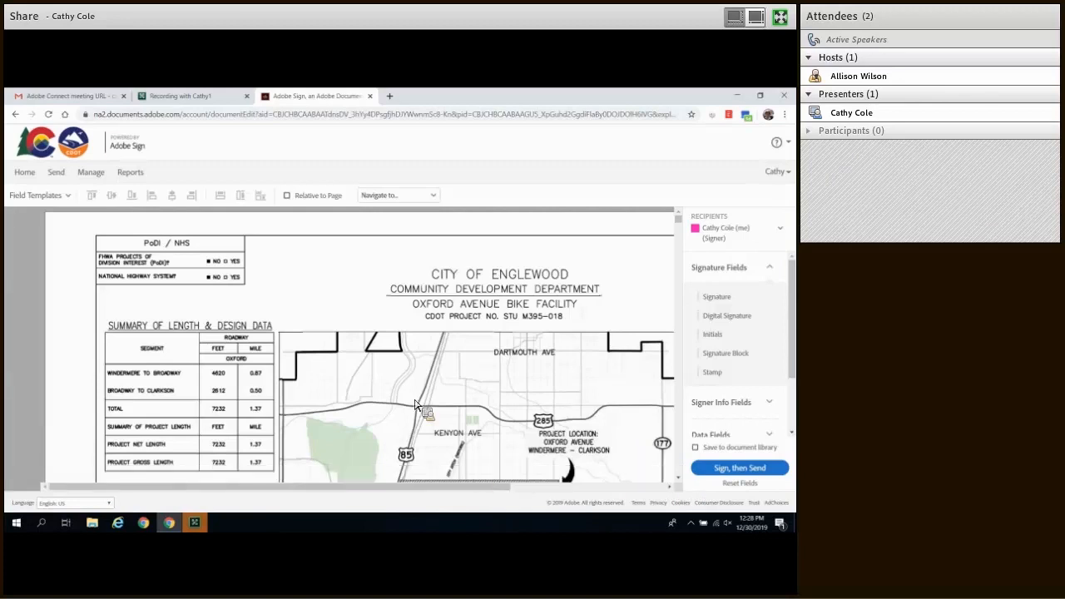
{"action": "left_click_drag", "start_coordinate": [417, 491], "coordinate": [571, 485]}
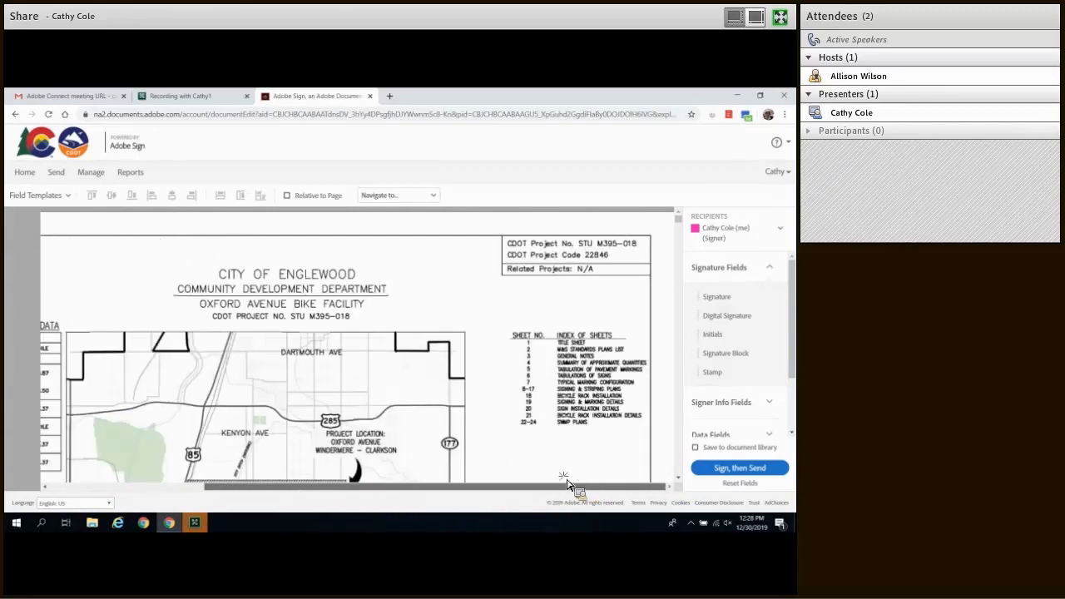
{"action": "mouse_move", "coordinate": [470, 473]}
{"action": "left_mouse_down"}
{"action": "mouse_move", "coordinate": [416, 492]}
{"action": "mouse_move", "coordinate": [552, 502]}
{"action": "mouse_move", "coordinate": [548, 492]}
{"action": "left_mouse_up"}
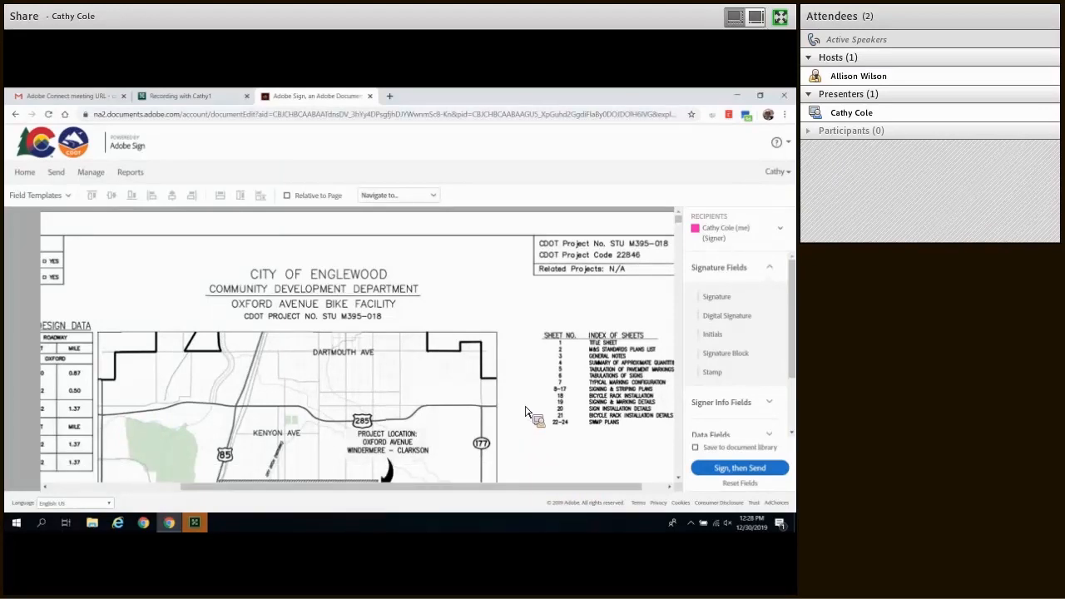
{"action": "scroll", "coordinate": [530, 421], "scroll_direction": "down", "scroll_amount": 3}
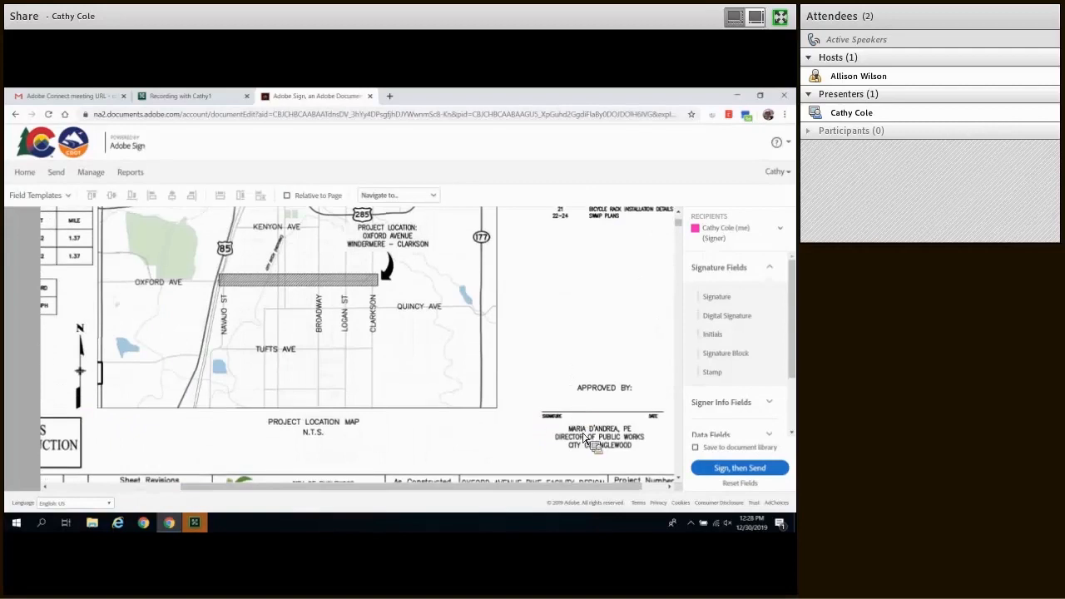
{"action": "scroll", "coordinate": [578, 450], "scroll_direction": "down", "scroll_amount": 1}
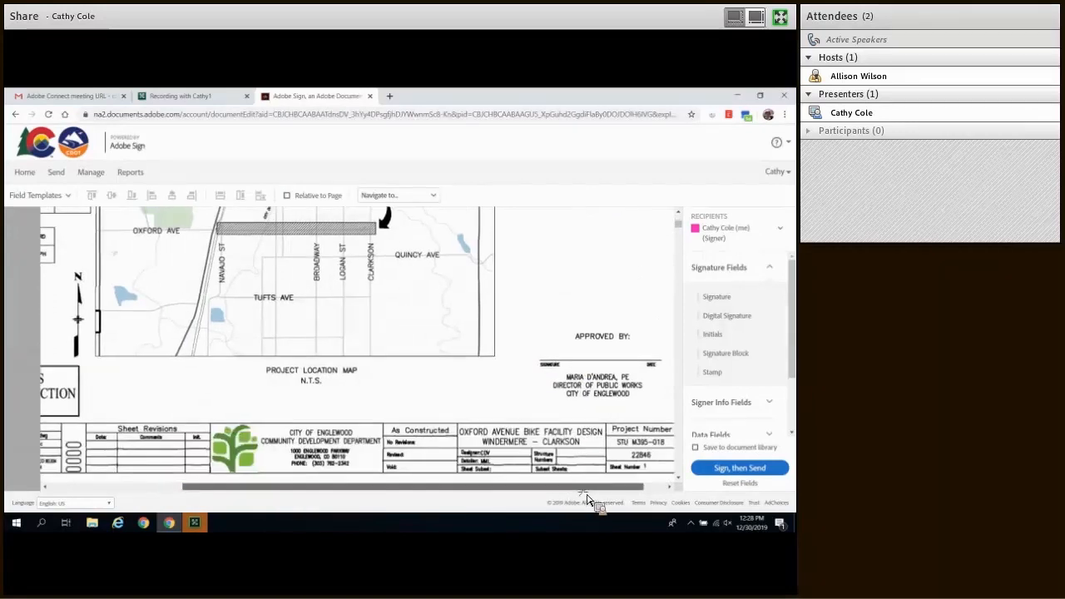
{"action": "left_click_drag", "start_coordinate": [563, 490], "coordinate": [586, 489]}
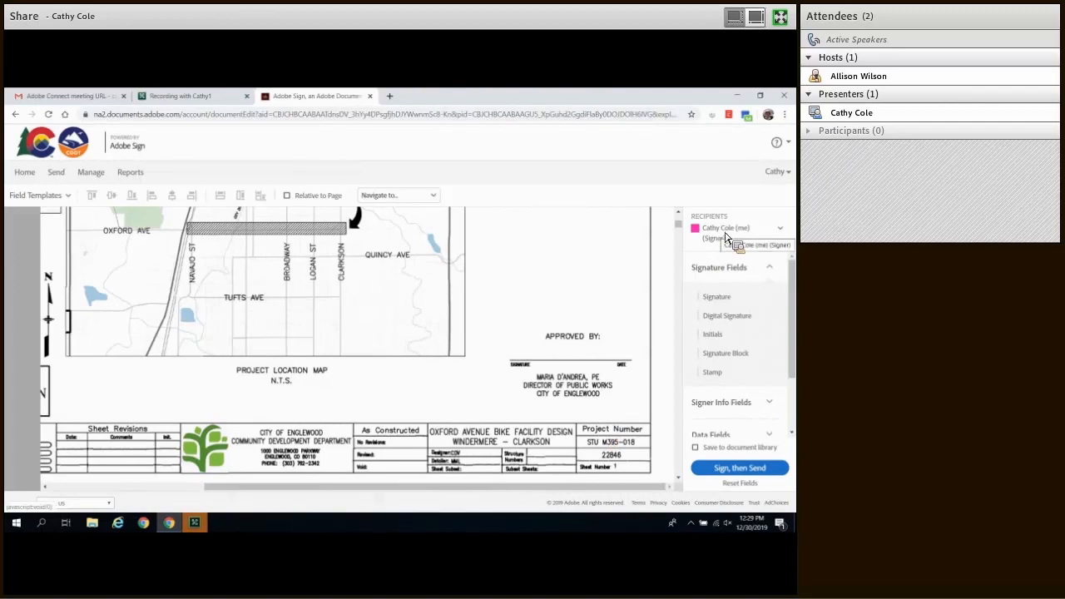
Step: Apply the Record Set Plans PARTICIPANT 1 Template field template to the planset, starting on page 1
{"action": "left_click", "coordinate": [70, 200]}
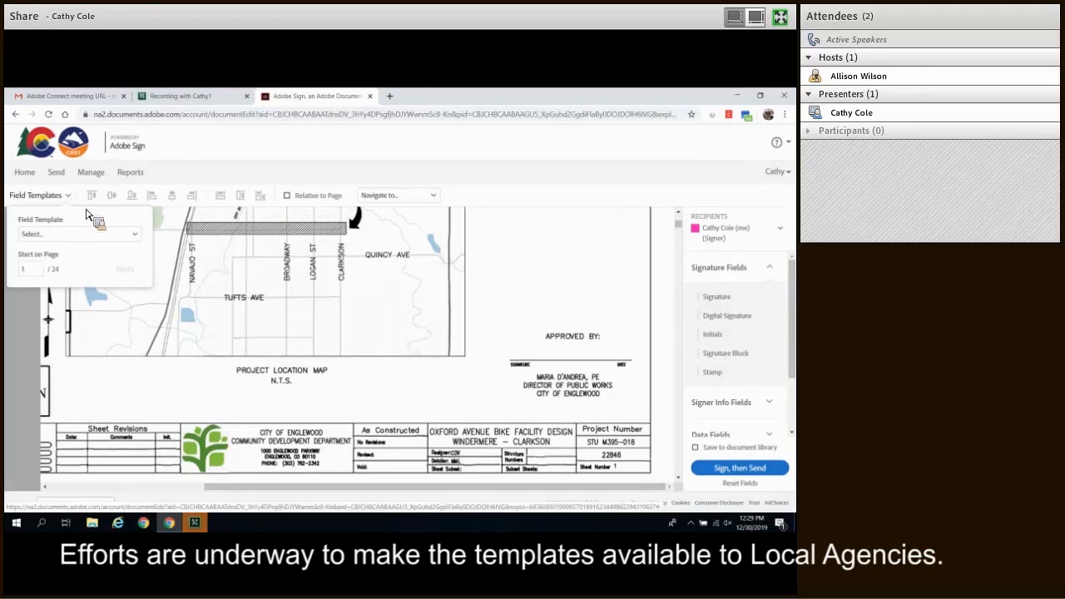
{"action": "left_click", "coordinate": [131, 235]}
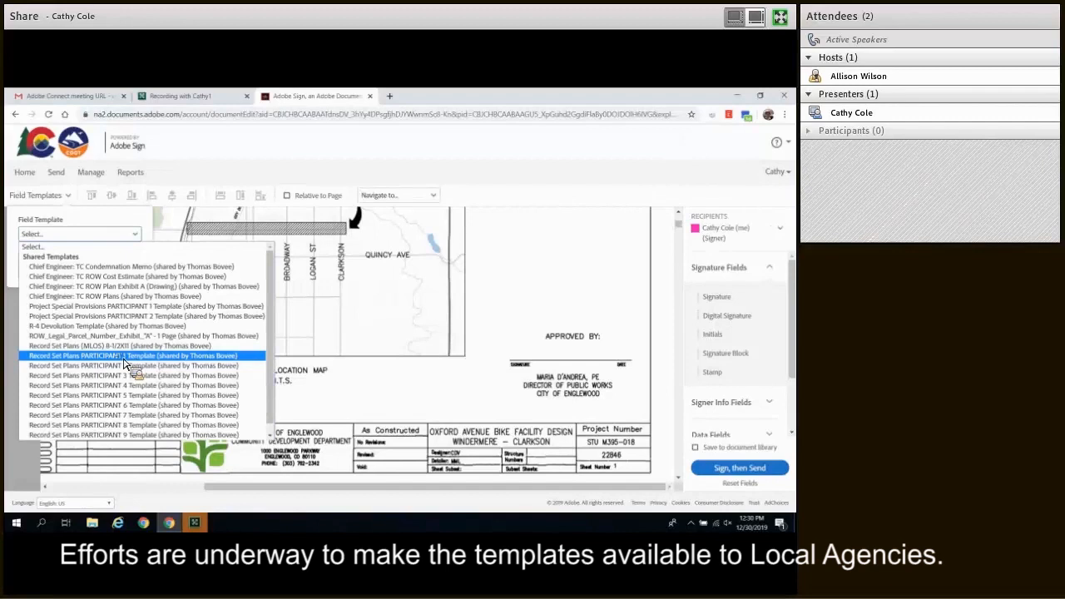
{"action": "left_click", "coordinate": [125, 356]}
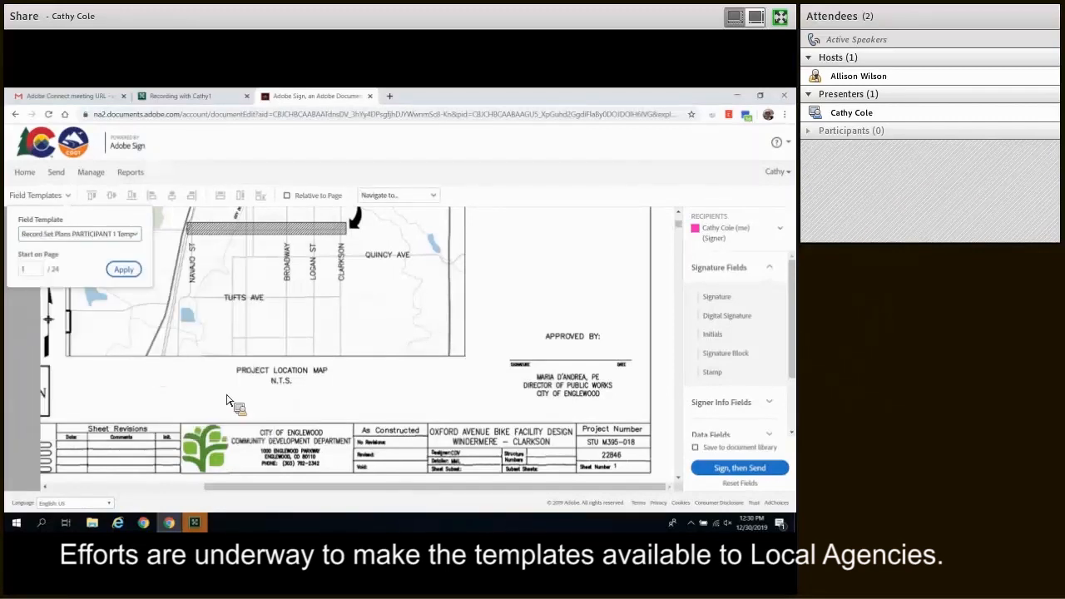
{"action": "left_click", "coordinate": [125, 271]}
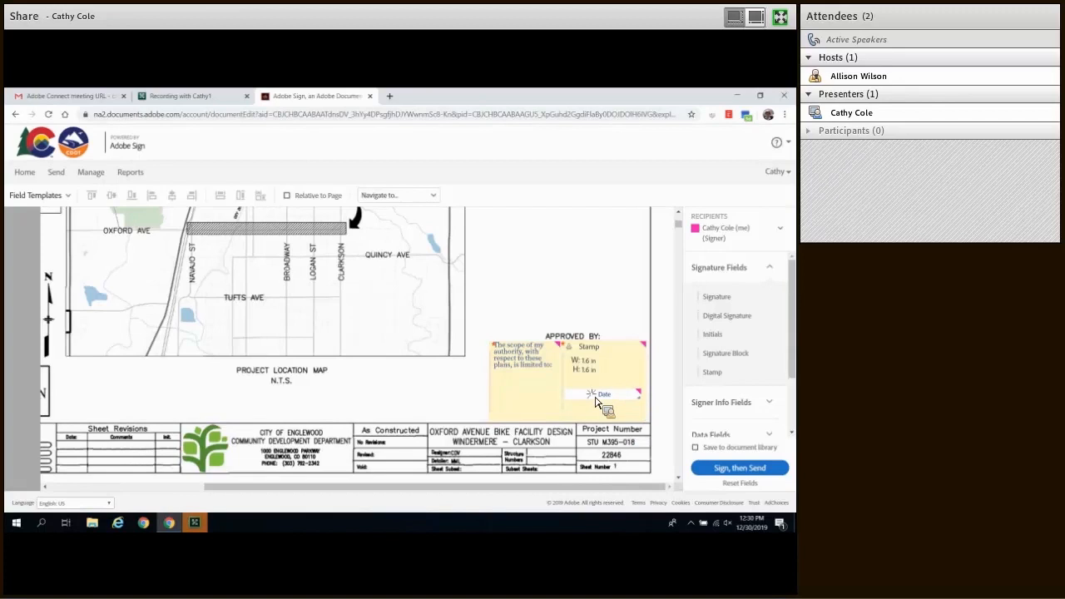
Step: Group-select the Stamp, scope-of-authority text and Date fields and drag them above APPROVED BY
{"action": "left_click", "coordinate": [602, 397]}
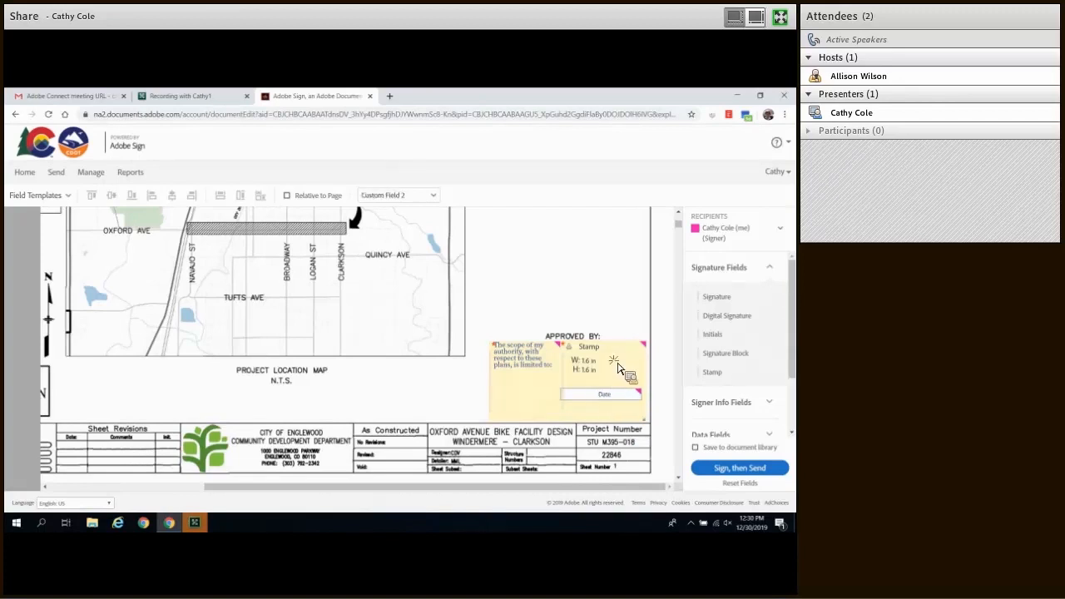
{"action": "left_click", "coordinate": [618, 368]}
{"action": "left_click_drag", "start_coordinate": [617, 368], "coordinate": [546, 370]}
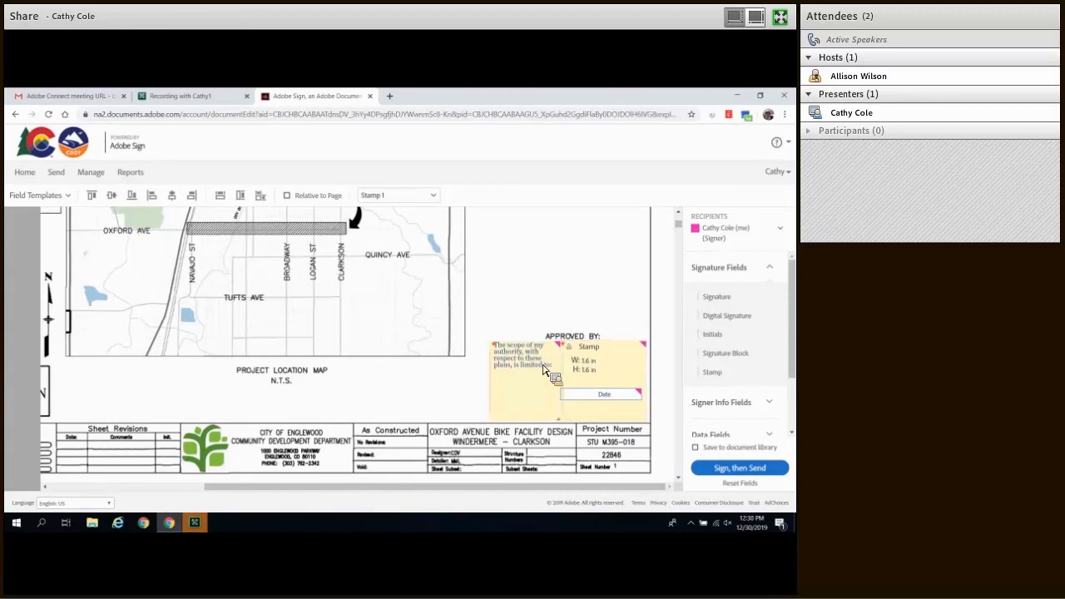
{"action": "left_click", "coordinate": [546, 371]}
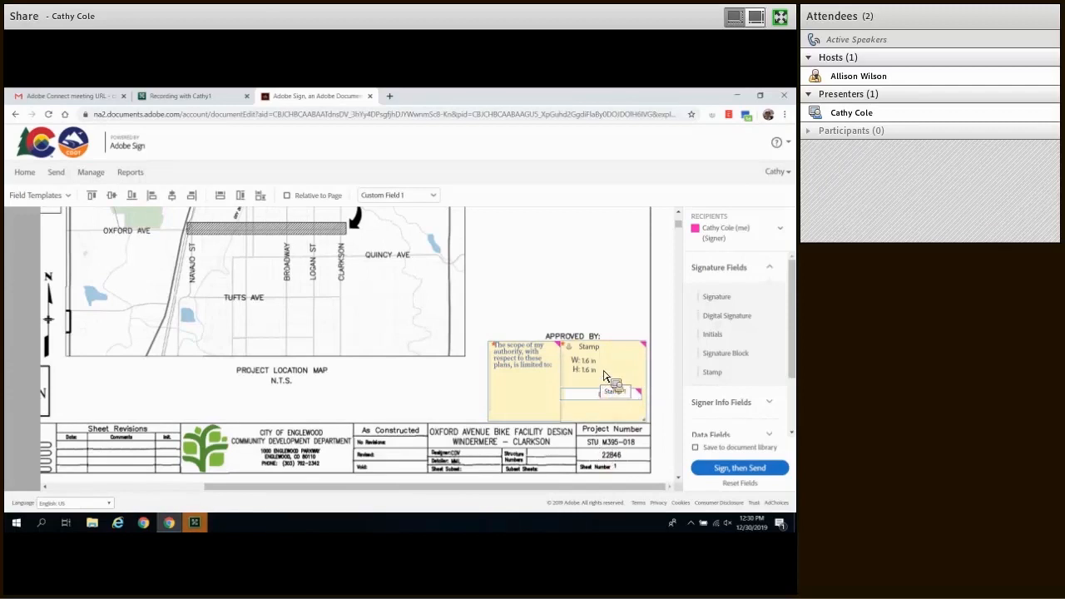
{"action": "left_click_drag", "start_coordinate": [577, 351], "coordinate": [573, 245]}
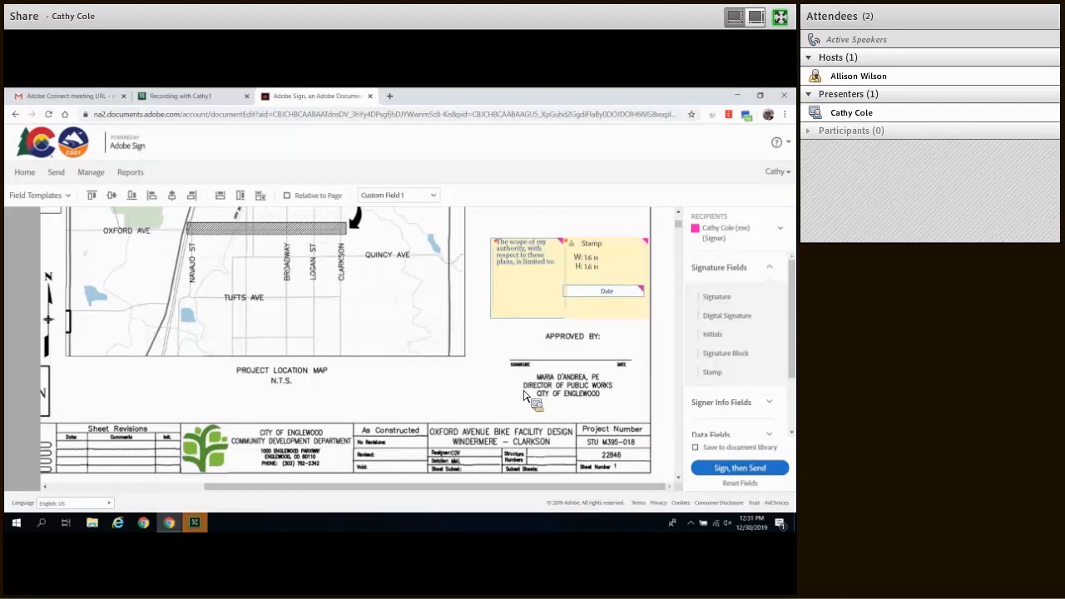
{"action": "left_click", "coordinate": [487, 389]}
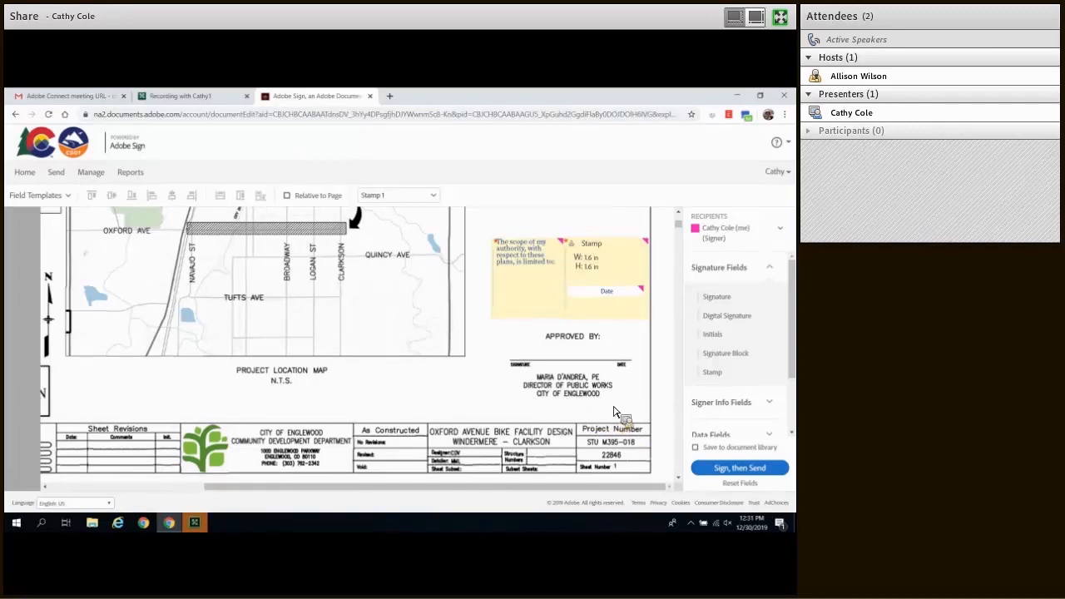
Step: Scroll down to sheet 3, the General Notes page, so its title block shows
{"action": "scroll", "coordinate": [616, 412], "scroll_direction": "down", "scroll_amount": 3}
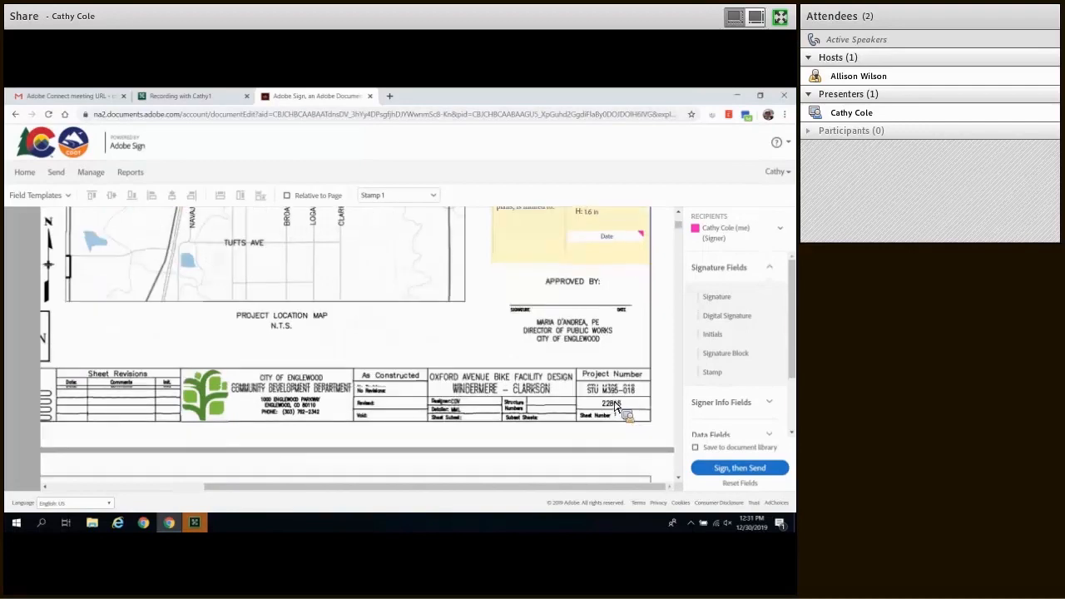
{"action": "scroll", "coordinate": [616, 406], "scroll_direction": "down", "scroll_amount": 2}
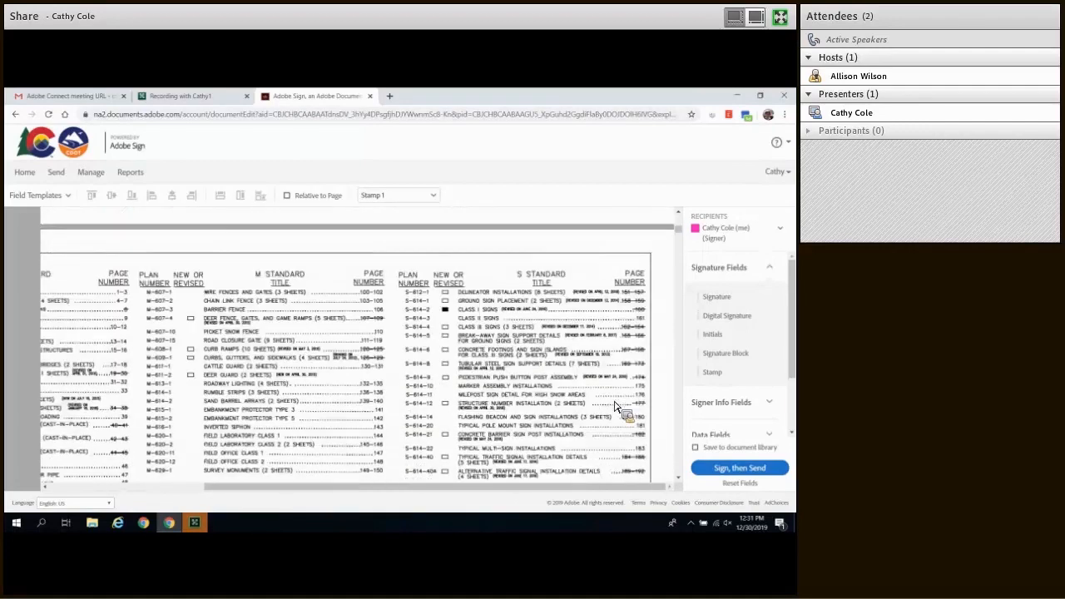
{"action": "scroll", "coordinate": [616, 405], "scroll_direction": "down", "scroll_amount": 2}
{"action": "scroll", "coordinate": [618, 407], "scroll_direction": "down", "scroll_amount": 1}
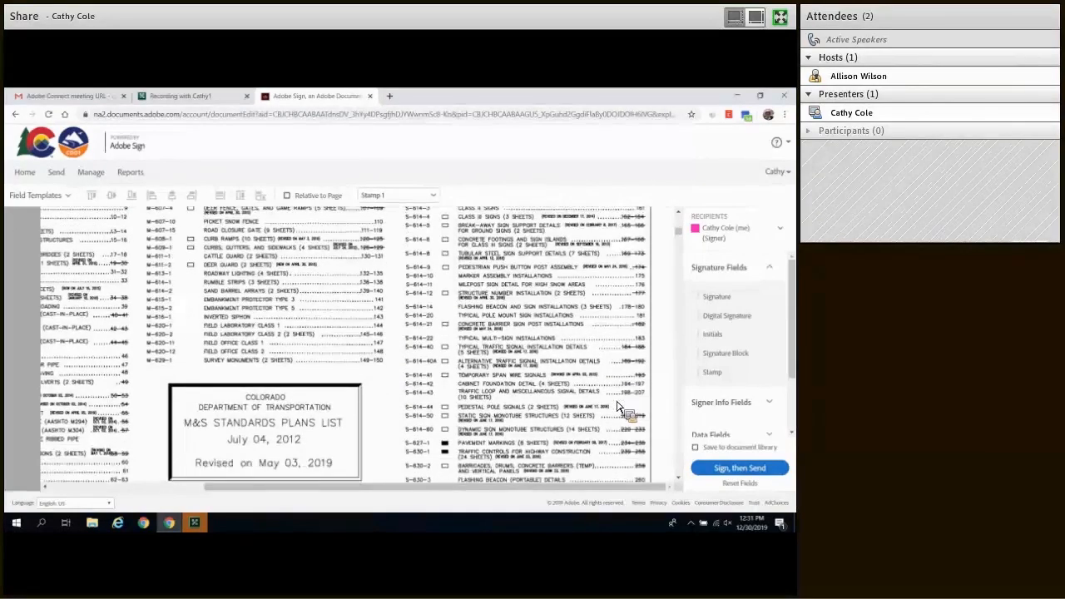
{"action": "scroll", "coordinate": [617, 407], "scroll_direction": "down", "scroll_amount": 3}
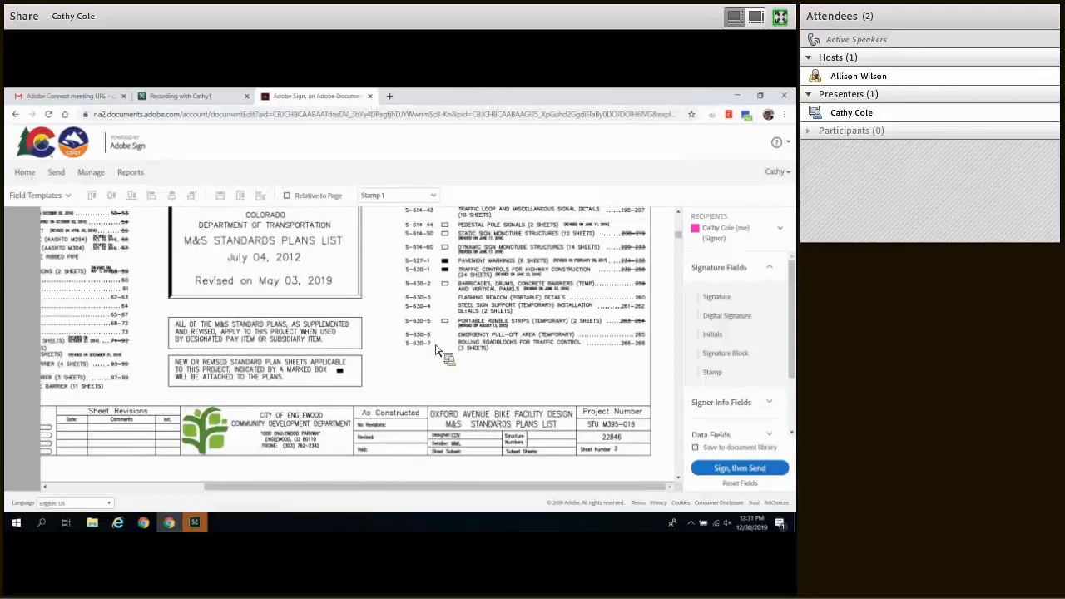
{"action": "scroll", "coordinate": [464, 362], "scroll_direction": "down", "scroll_amount": 3}
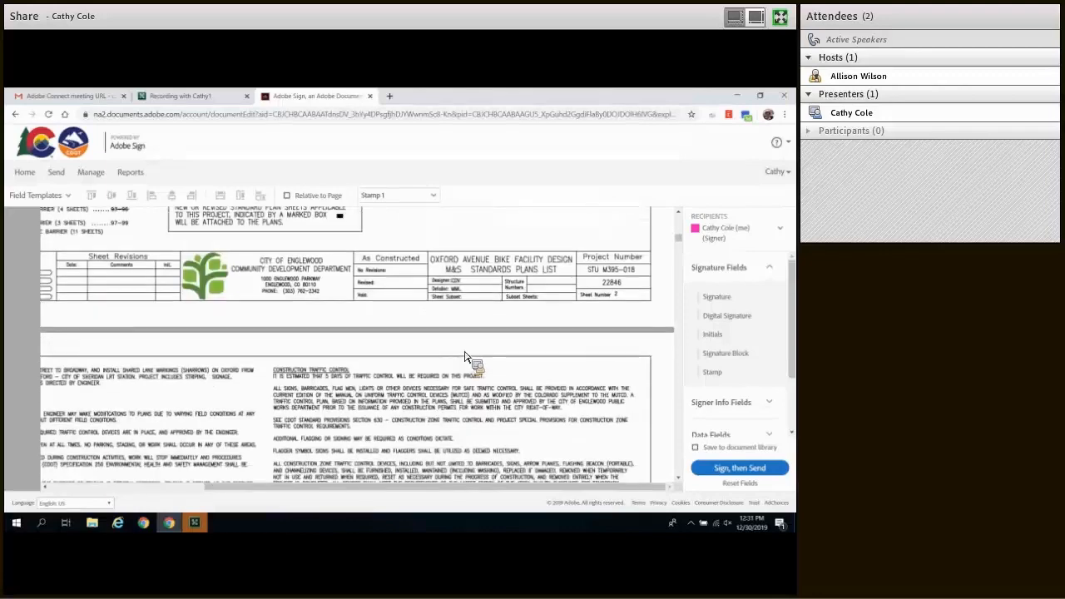
{"action": "scroll", "coordinate": [466, 358], "scroll_direction": "down", "scroll_amount": 8}
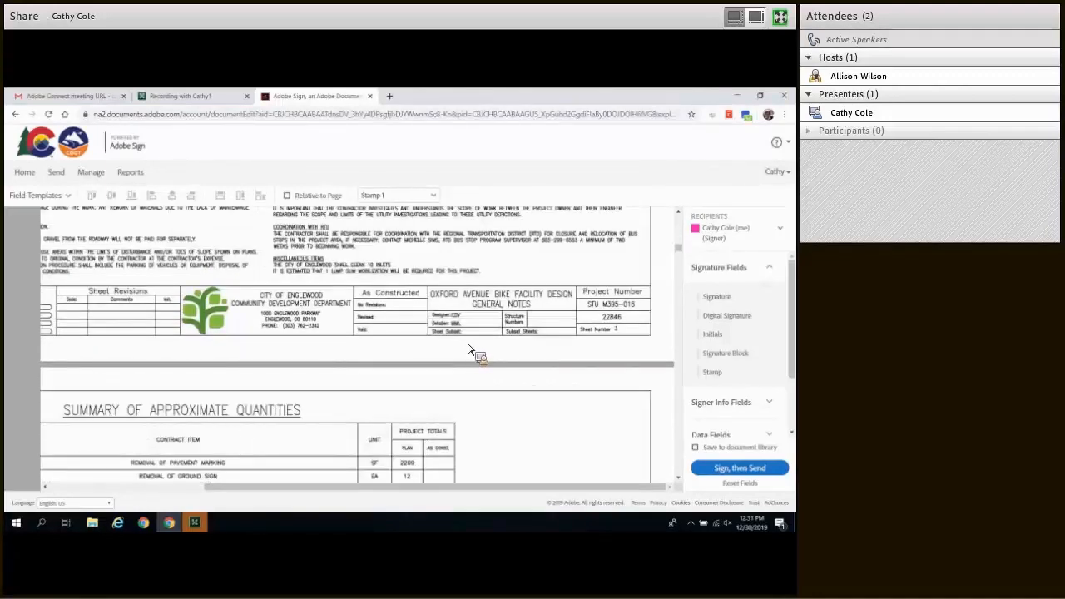
{"action": "scroll", "coordinate": [468, 354], "scroll_direction": "up", "scroll_amount": 3}
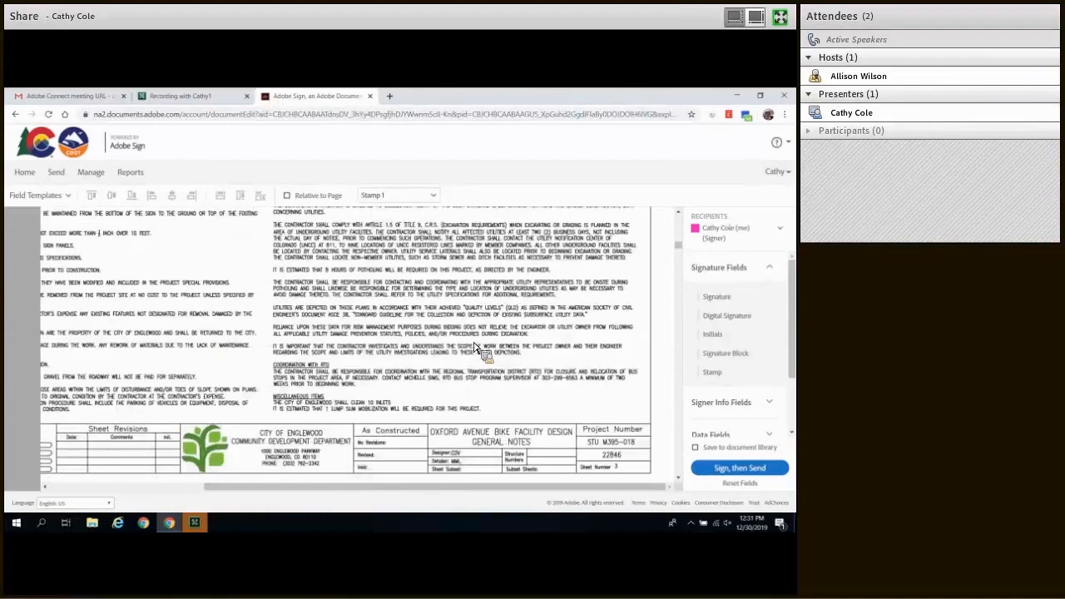
{"action": "scroll", "coordinate": [475, 350], "scroll_direction": "down", "scroll_amount": 1}
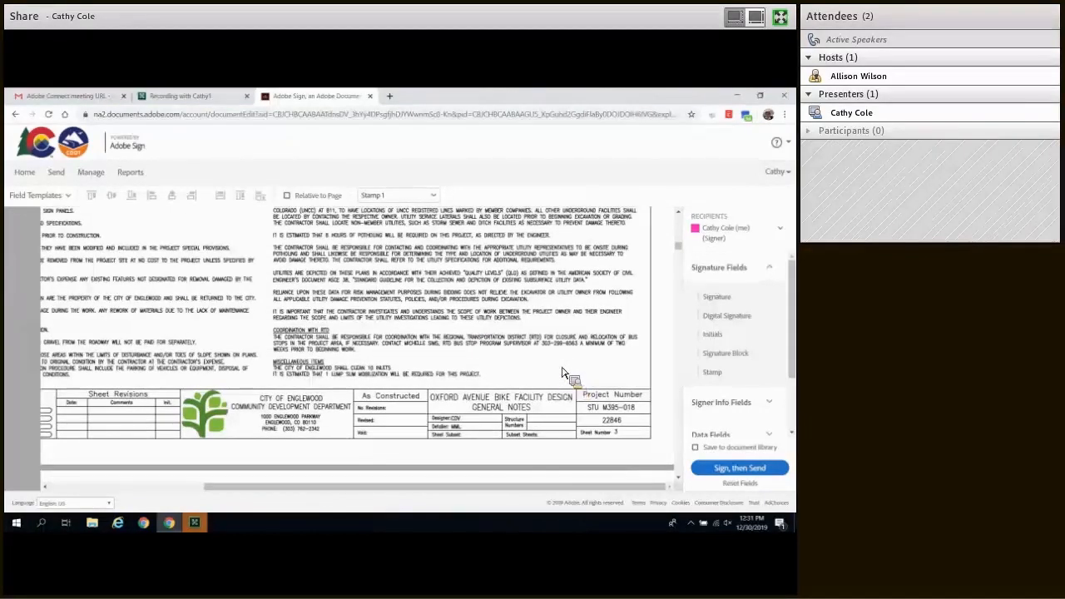
Step: Apply the PARTICIPANT 1 field template from page 3, adding scope text and stamp fields
{"action": "left_click", "coordinate": [70, 197]}
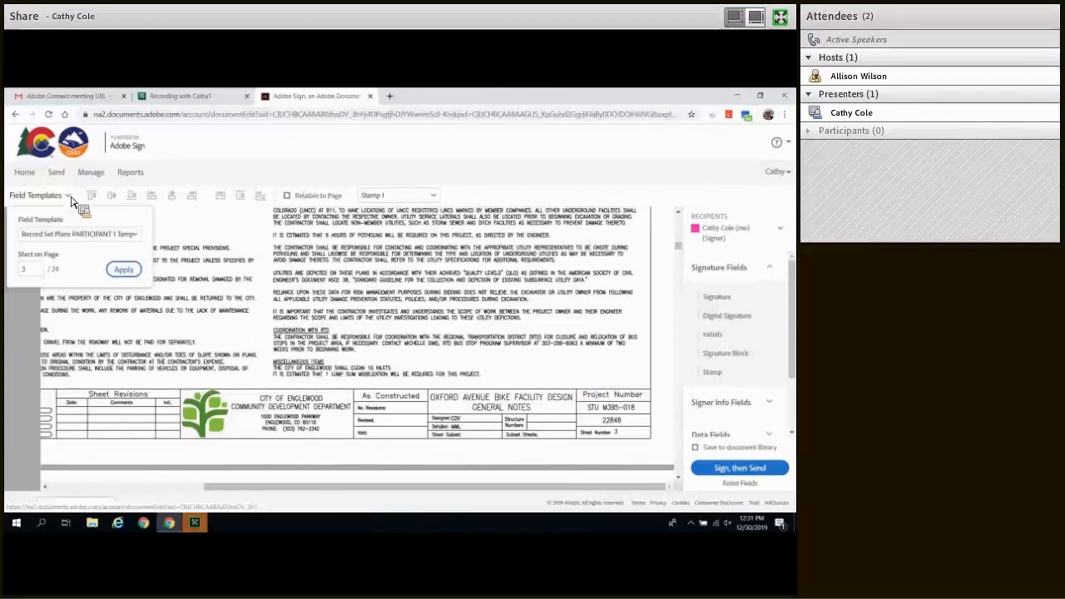
{"action": "left_click", "coordinate": [123, 270]}
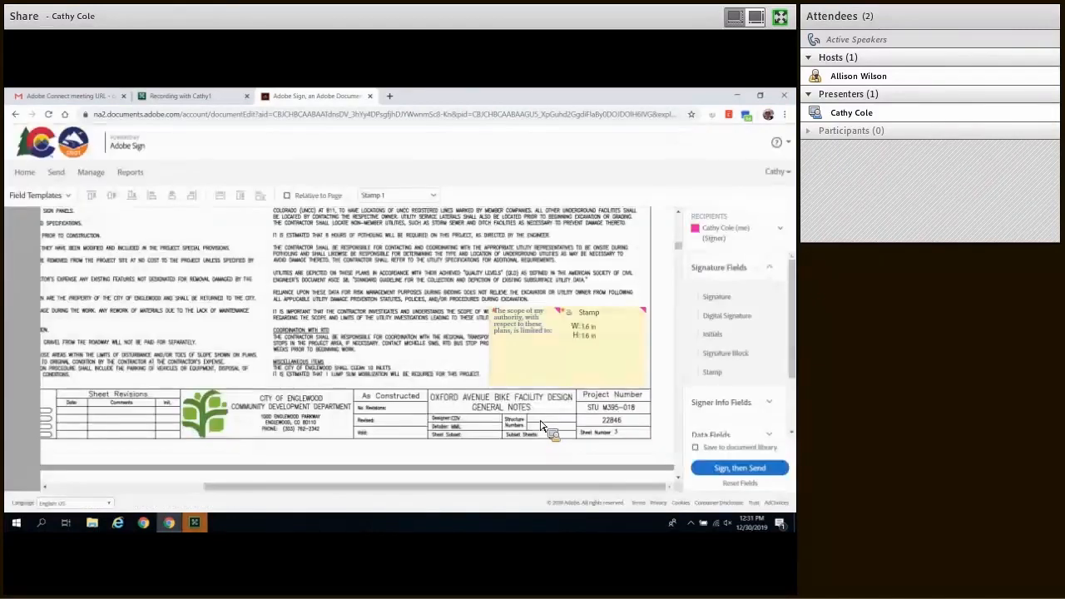
{"action": "left_click", "coordinate": [620, 368]}
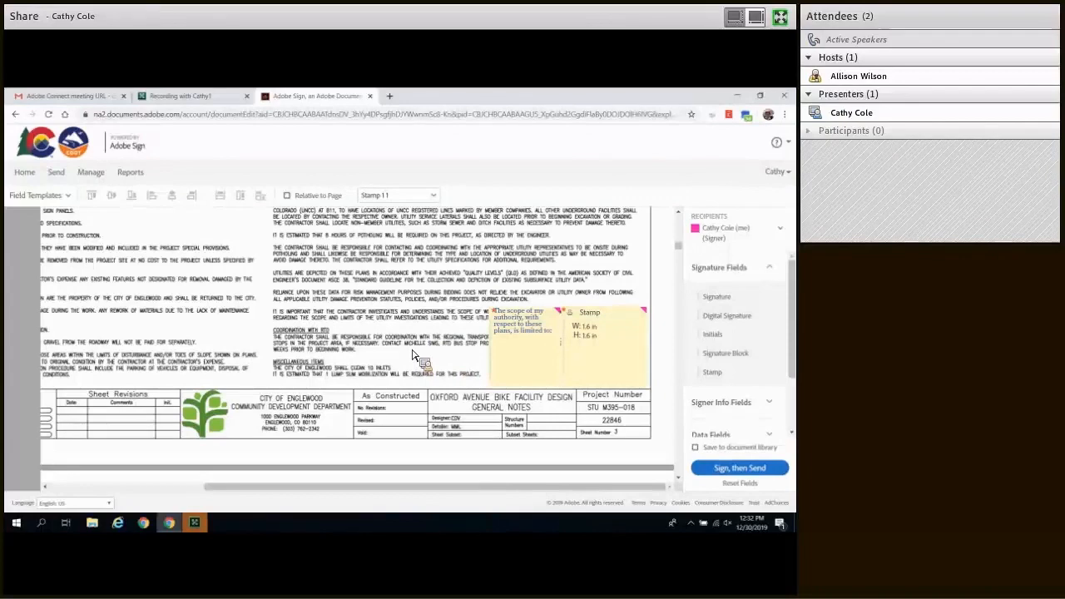
{"action": "scroll", "coordinate": [412, 356], "scroll_direction": "down", "scroll_amount": 10}
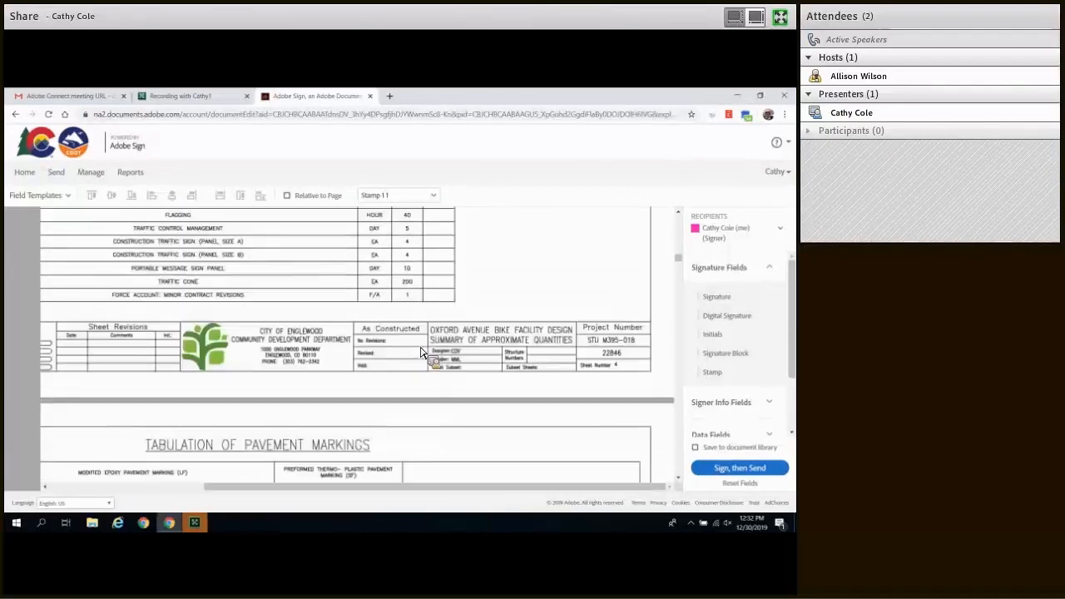
{"action": "scroll", "coordinate": [423, 354], "scroll_direction": "up", "scroll_amount": 4}
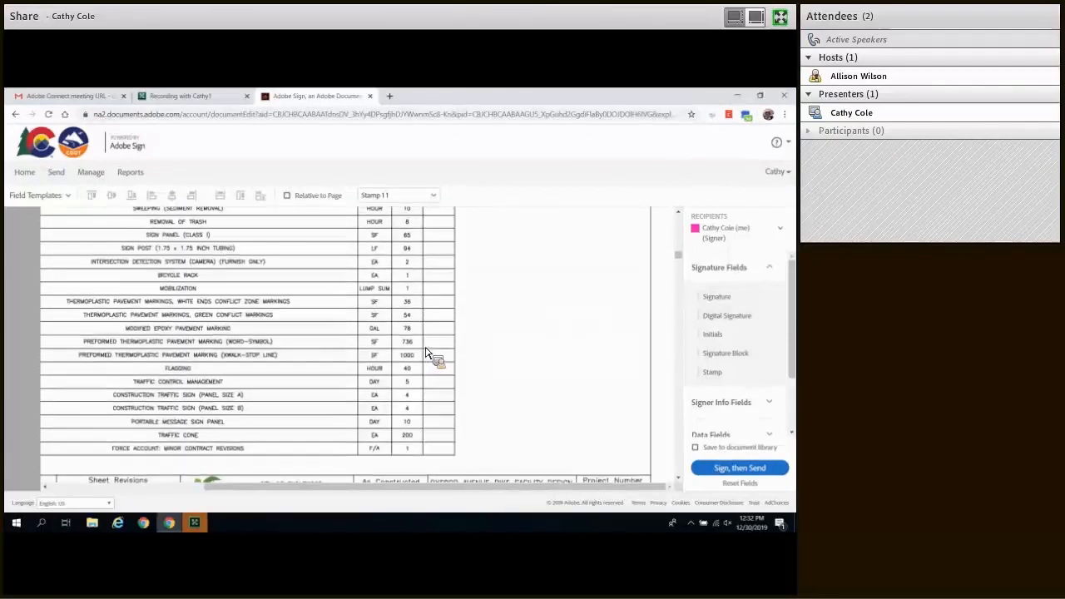
Step: Make the second signer the recipient and apply the PARTICIPANT 2 template from page 4
{"action": "left_click", "coordinate": [782, 231]}
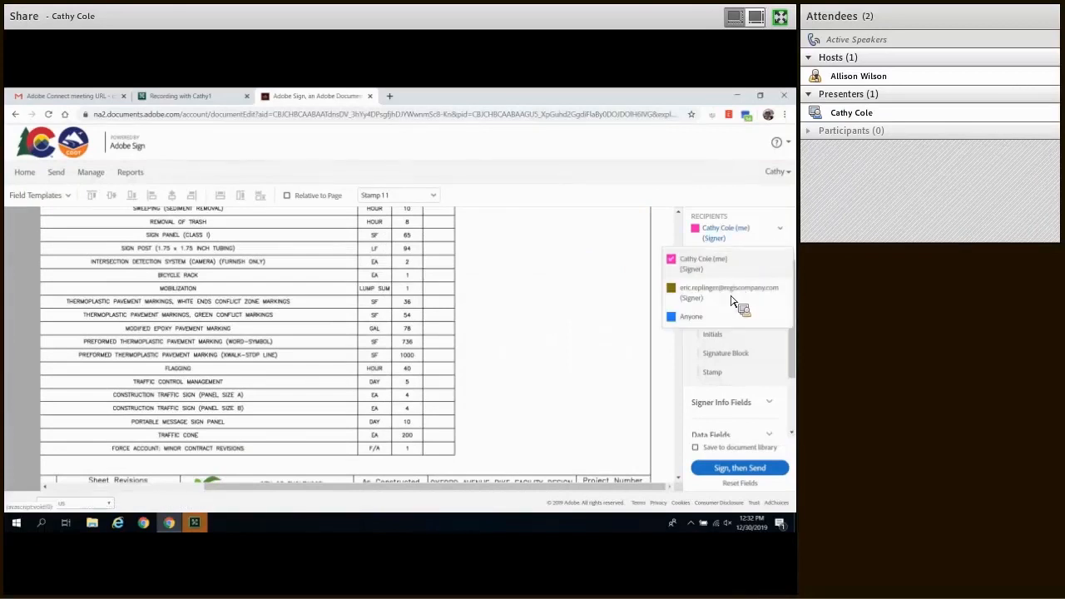
{"action": "left_click", "coordinate": [733, 291]}
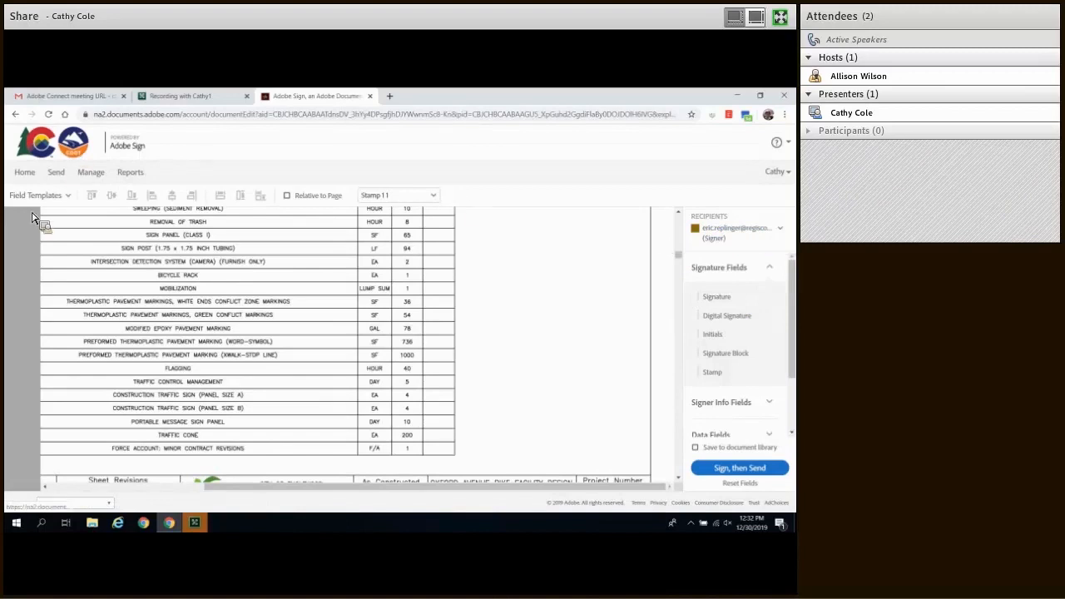
{"action": "left_click", "coordinate": [68, 195]}
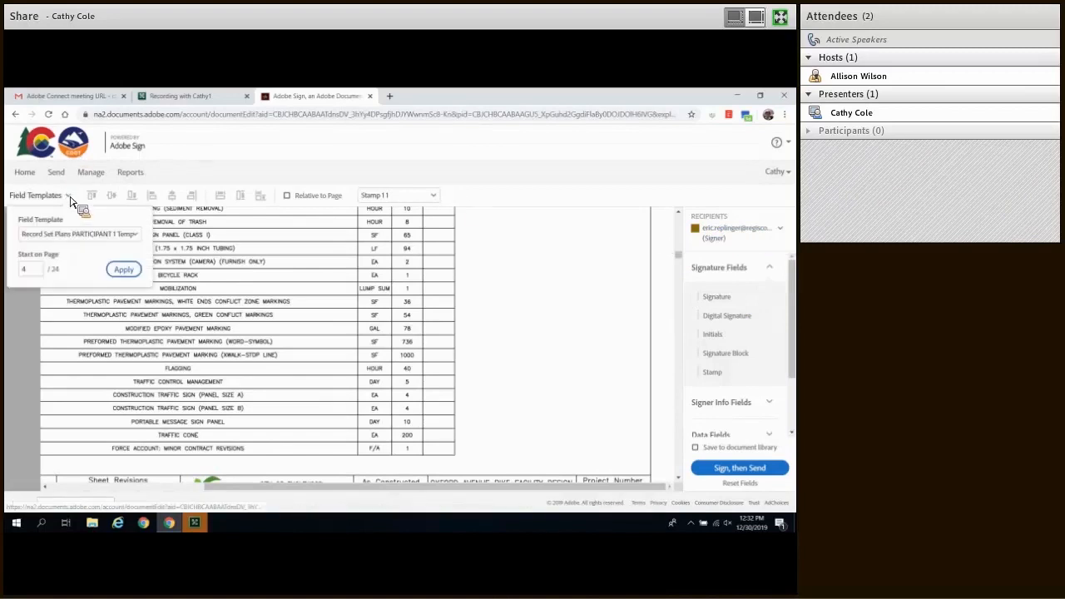
{"action": "left_click", "coordinate": [134, 235]}
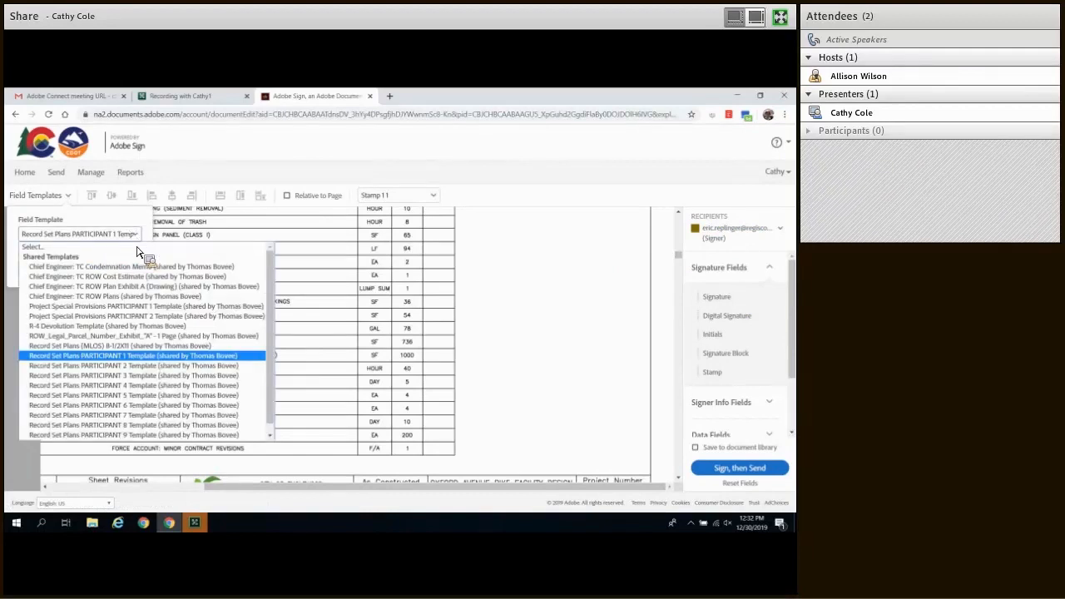
{"action": "left_click", "coordinate": [108, 370]}
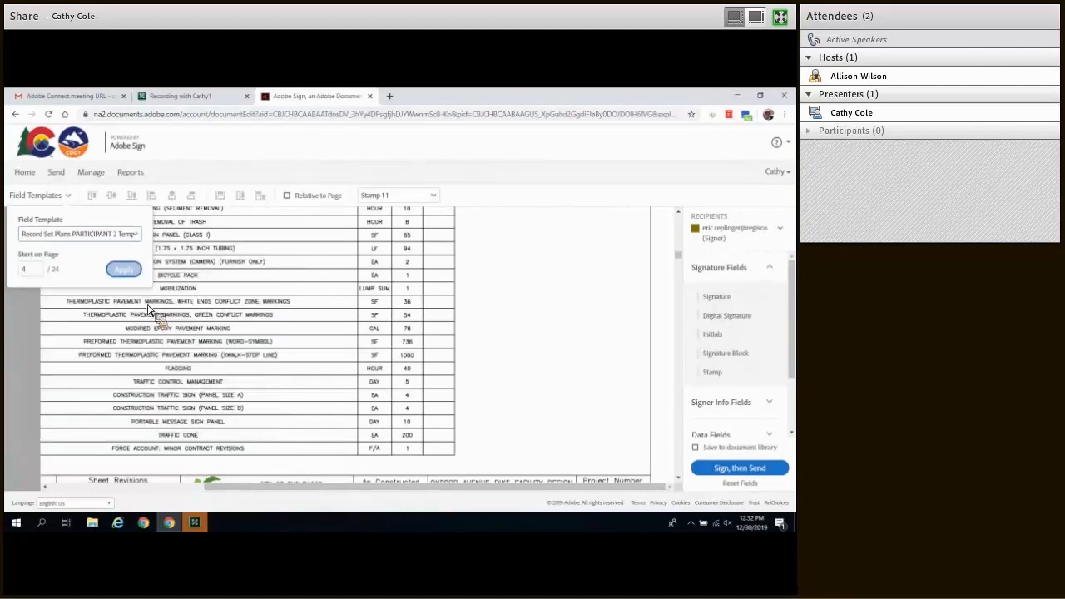
{"action": "left_click", "coordinate": [133, 272]}
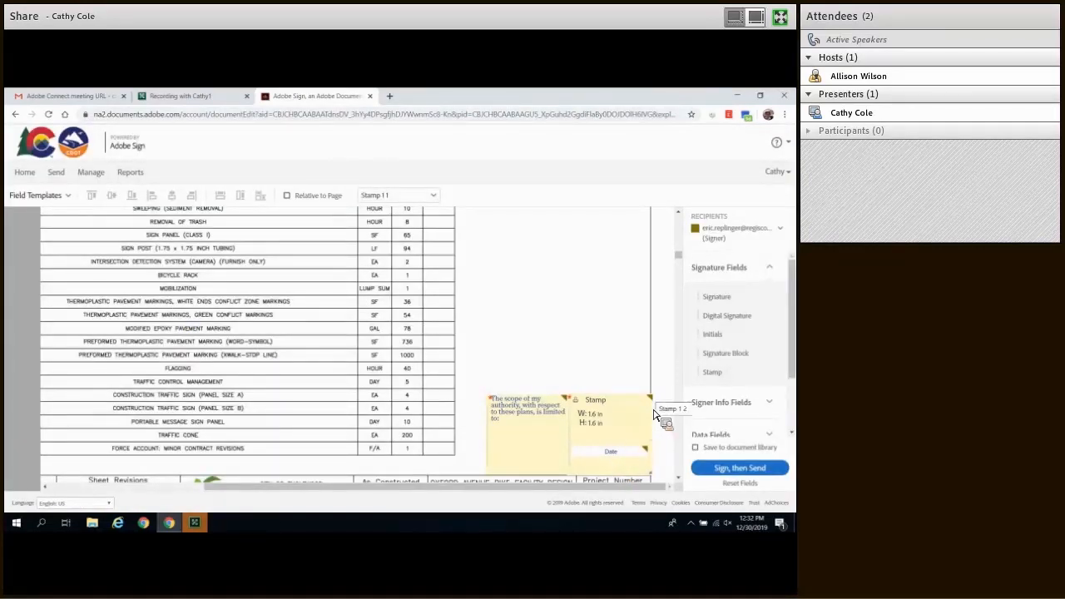
Step: Select the new Date, Stamp and scope text fields on the quantities sheet
{"action": "left_click", "coordinate": [603, 455]}
{"action": "left_click", "coordinate": [610, 426]}
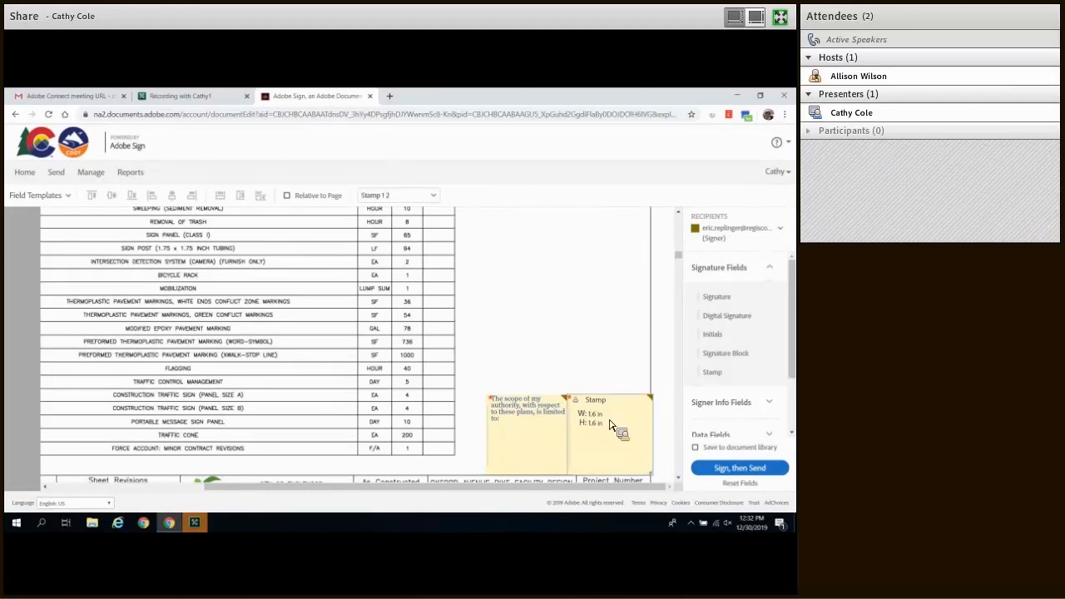
{"action": "left_click", "coordinate": [553, 425]}
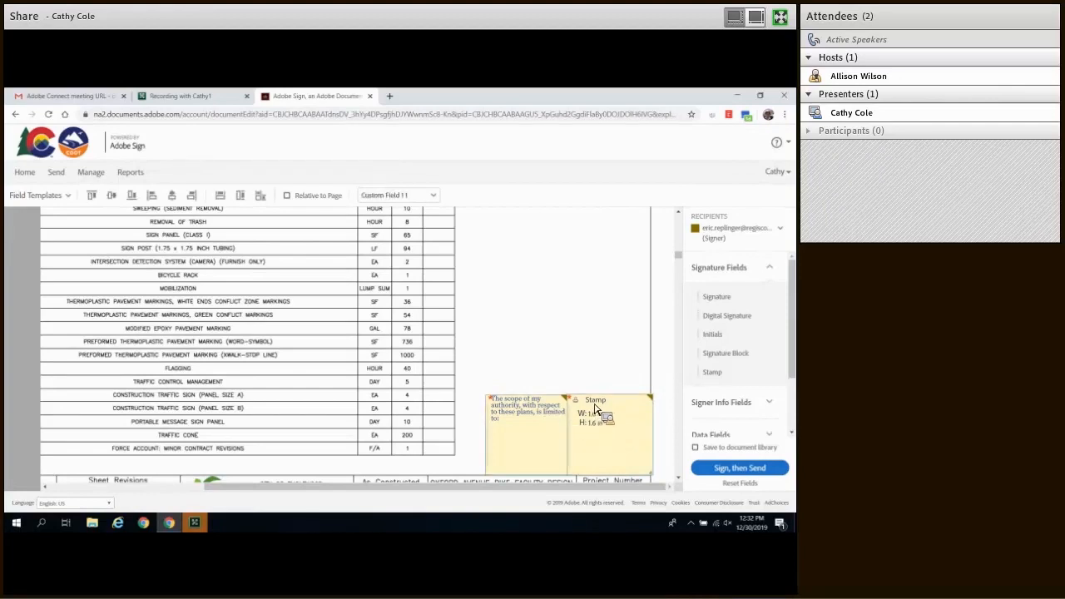
Step: Shift the scope and stamp fields left and move the Date field onto the stamp
{"action": "left_click_drag", "start_coordinate": [596, 403], "coordinate": [591, 371]}
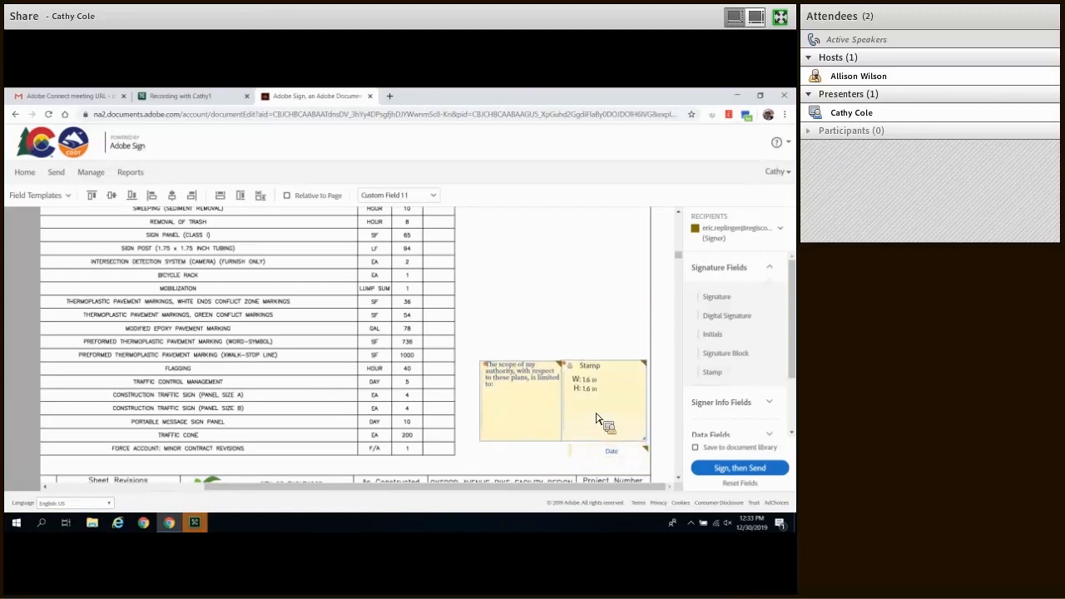
{"action": "left_click_drag", "start_coordinate": [602, 453], "coordinate": [597, 426]}
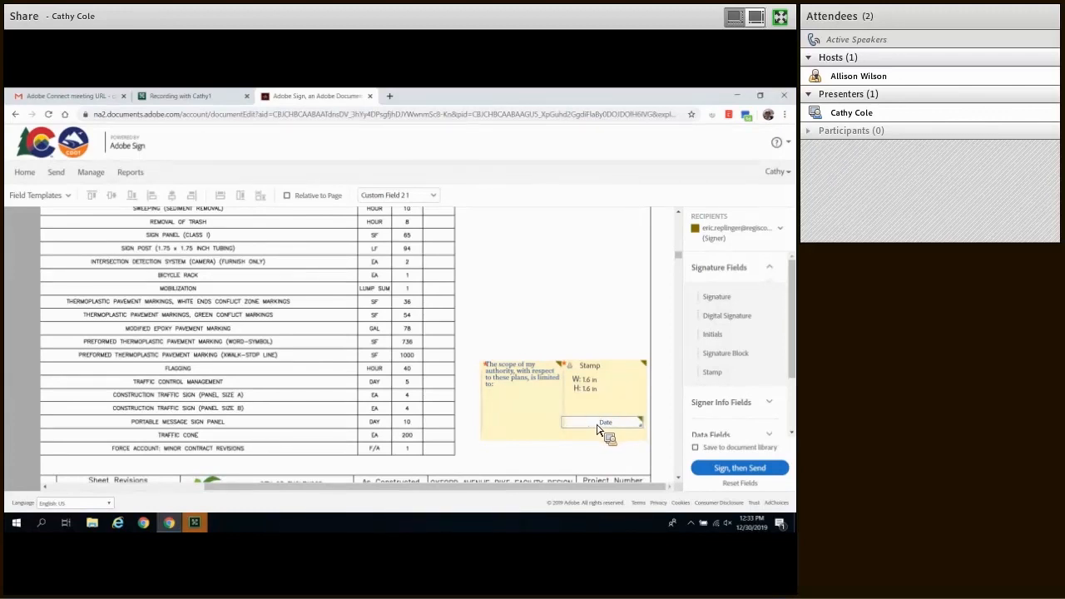
{"action": "left_click_drag", "start_coordinate": [597, 426], "coordinate": [596, 426]}
Step: Delete the scope text, Stamp and Date fields from the quantities sheet
{"action": "right_click", "coordinate": [538, 401]}
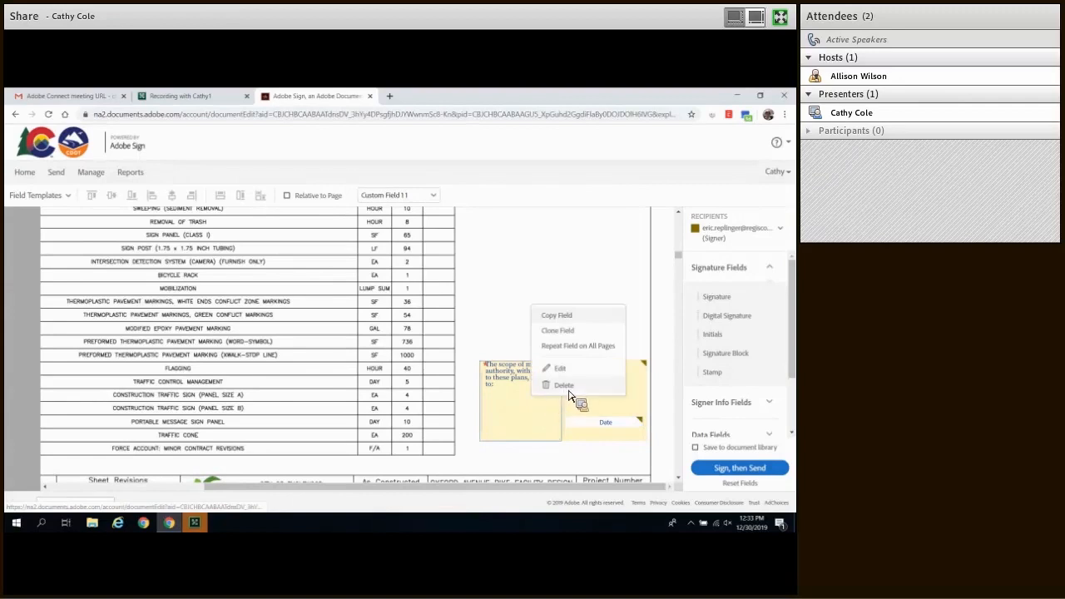
{"action": "left_click", "coordinate": [566, 386]}
{"action": "right_click", "coordinate": [617, 405]}
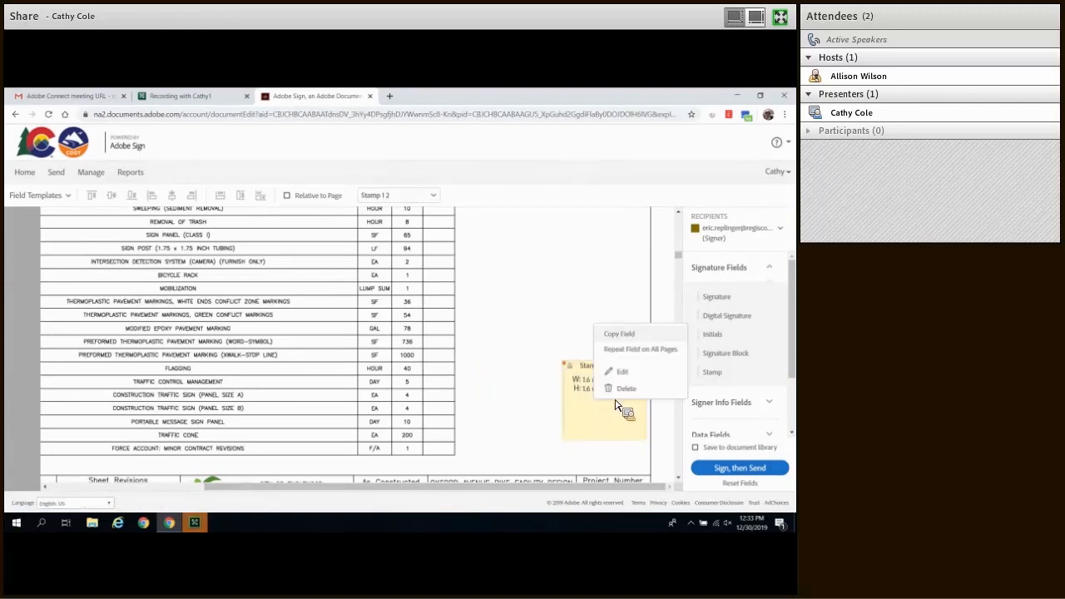
{"action": "left_click", "coordinate": [626, 388]}
{"action": "right_click", "coordinate": [607, 427]}
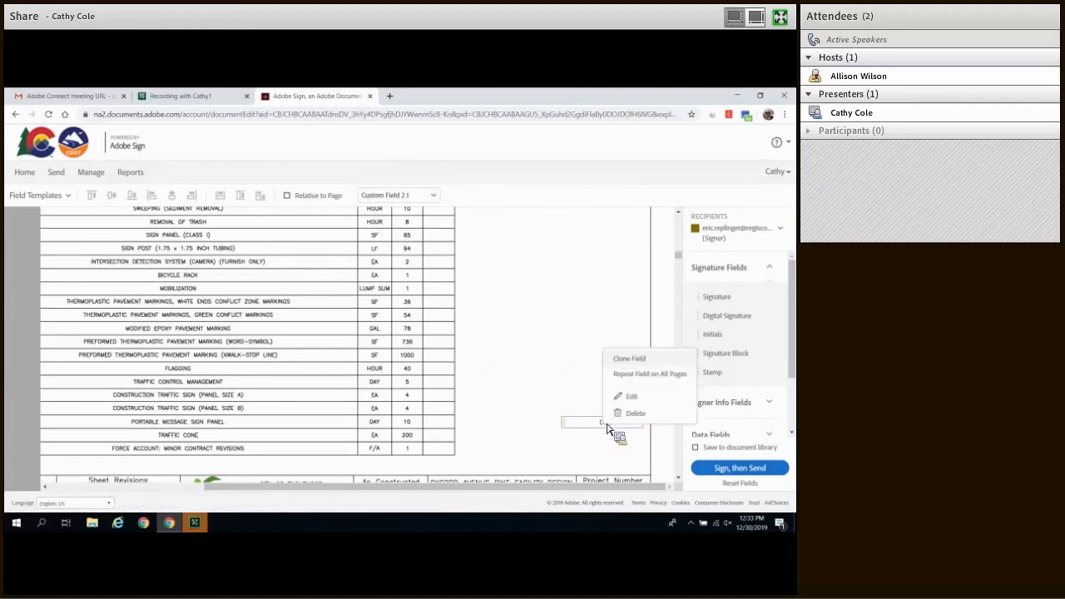
{"action": "left_click", "coordinate": [635, 413]}
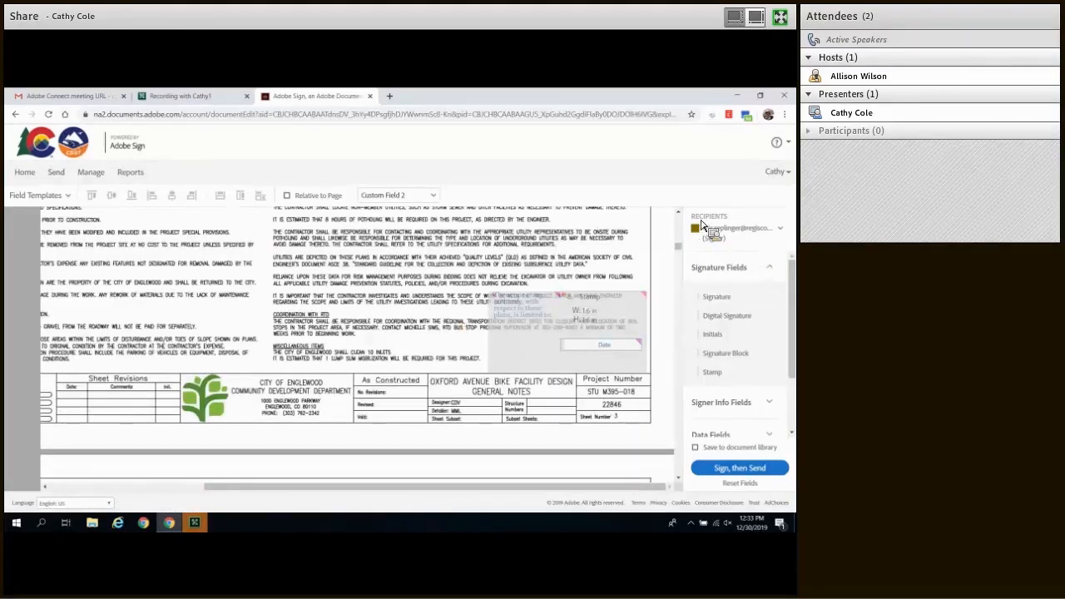
Step: Reapply the PARTICIPANT 2 field template starting on page 4
{"action": "left_click", "coordinate": [70, 200]}
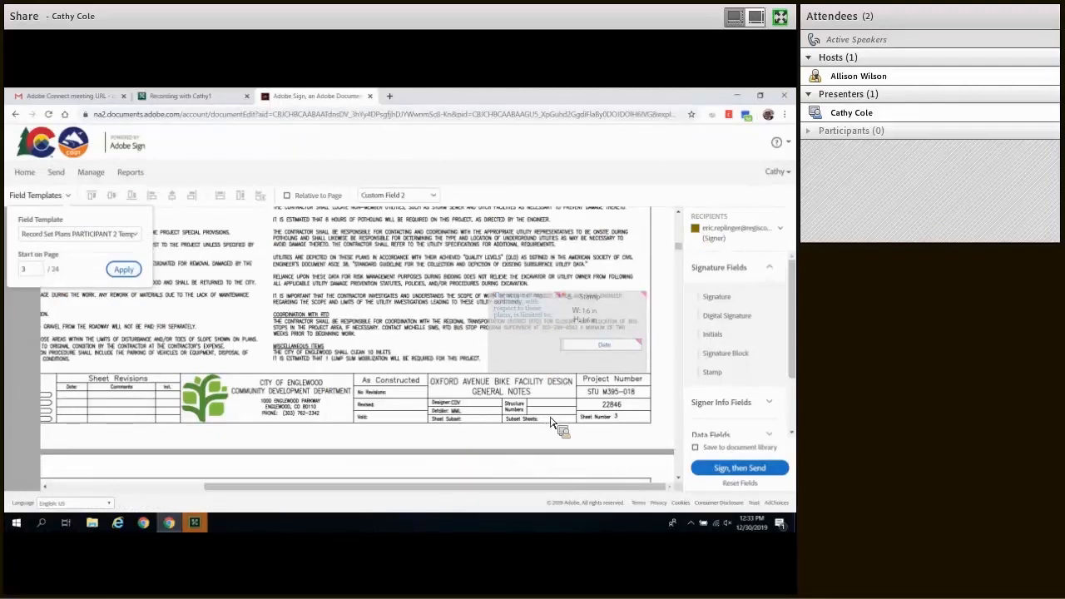
{"action": "scroll", "coordinate": [548, 420], "scroll_direction": "down", "scroll_amount": 8}
{"action": "scroll", "coordinate": [551, 413], "scroll_direction": "down", "scroll_amount": 3}
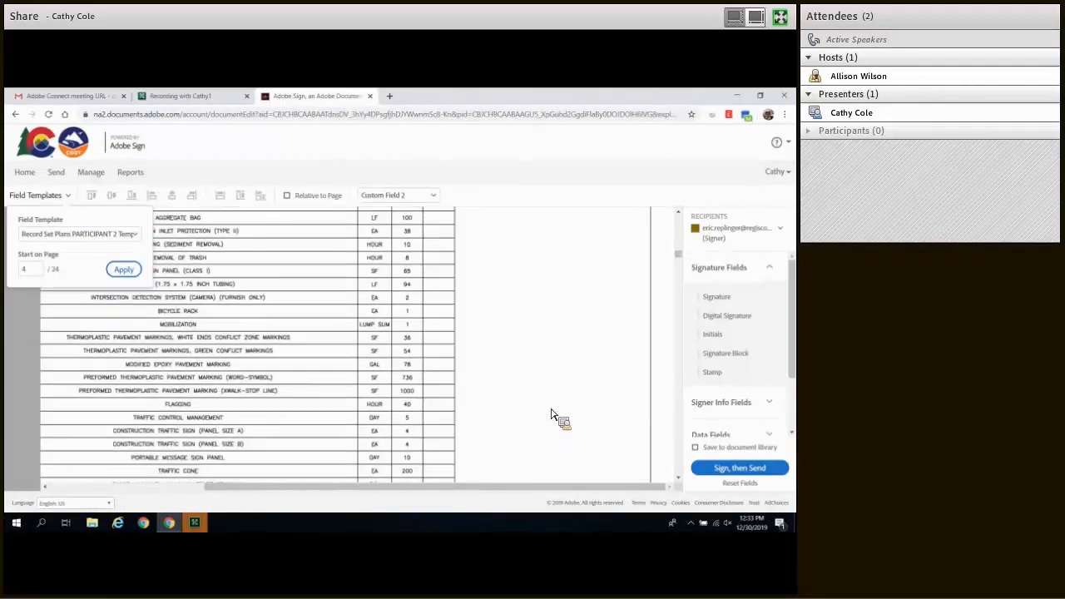
{"action": "scroll", "coordinate": [551, 410], "scroll_direction": "up", "scroll_amount": 1}
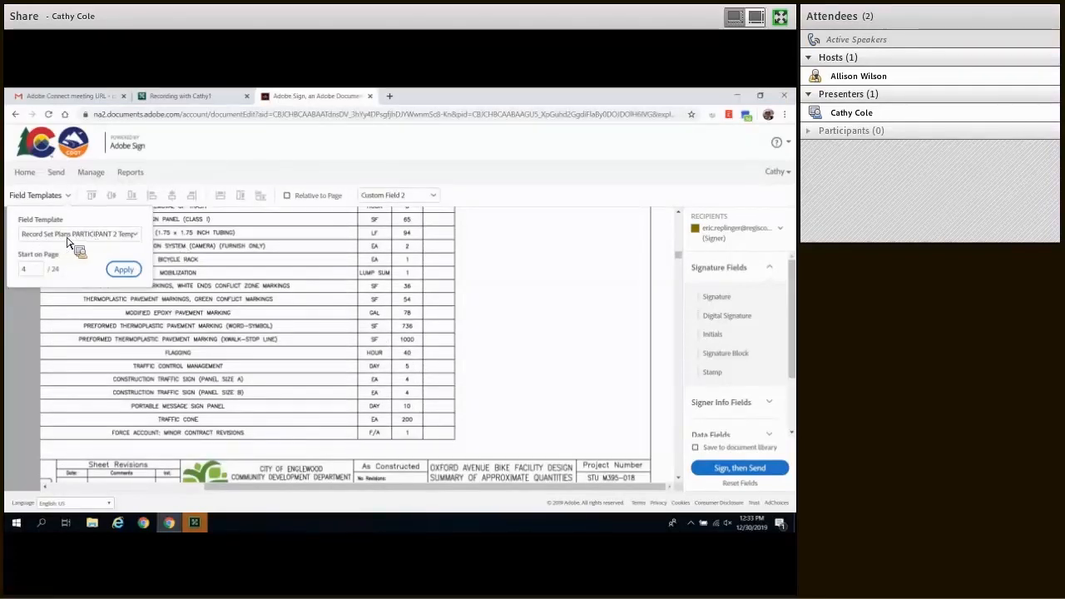
{"action": "left_click", "coordinate": [124, 270]}
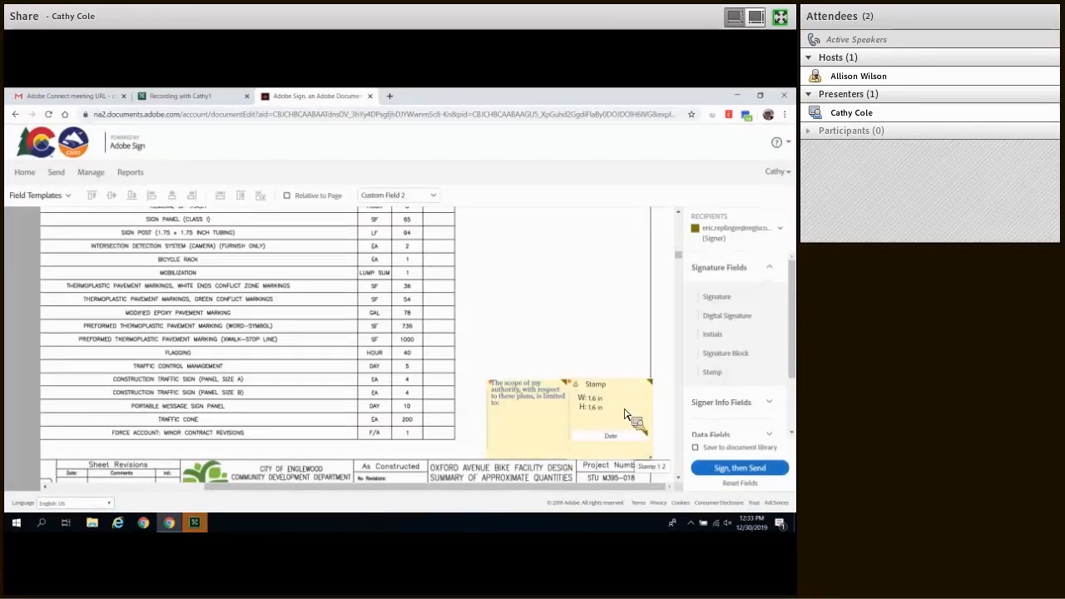
Step: Select the sheet 4 field group and shift scope text, stamp and date slightly left
{"action": "scroll", "coordinate": [659, 388], "scroll_direction": "down", "scroll_amount": 1}
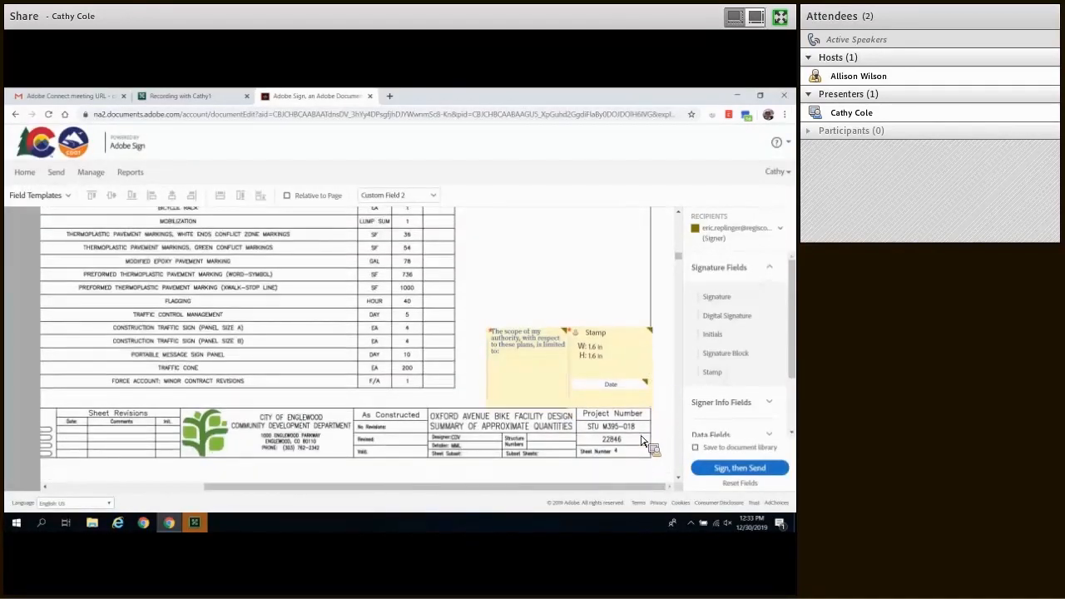
{"action": "left_click", "coordinate": [606, 391]}
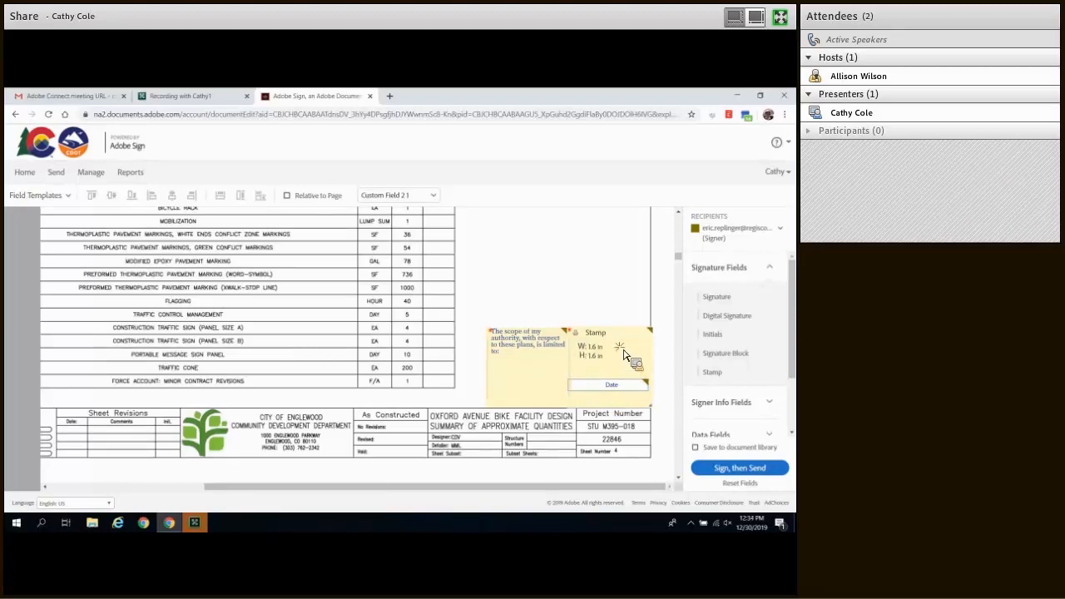
{"action": "left_click", "coordinate": [624, 355]}
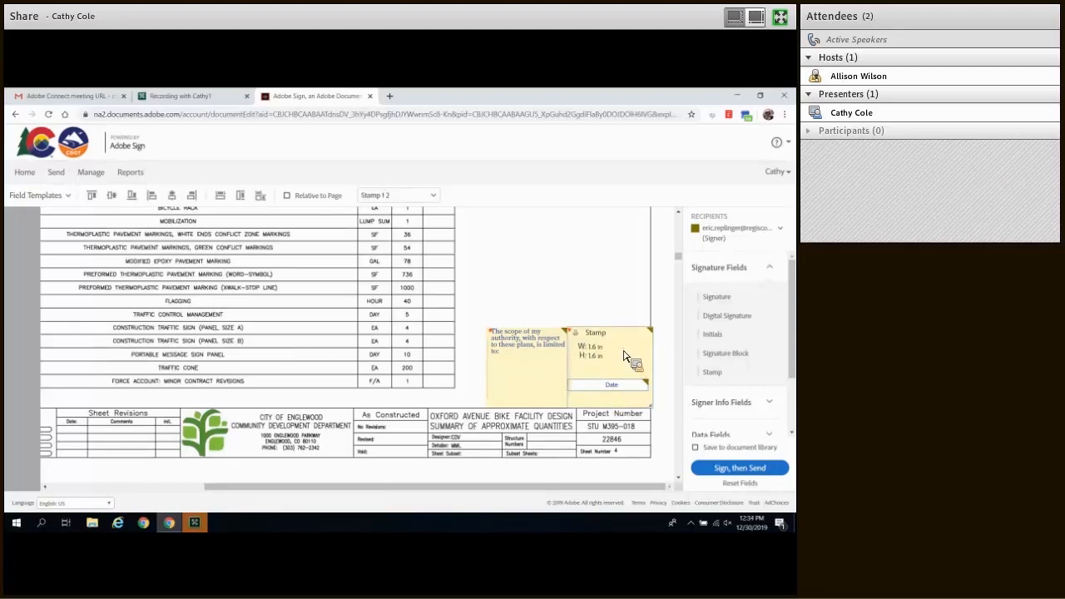
{"action": "left_click", "coordinate": [546, 353]}
{"action": "left_click_drag", "start_coordinate": [598, 334], "coordinate": [593, 332]}
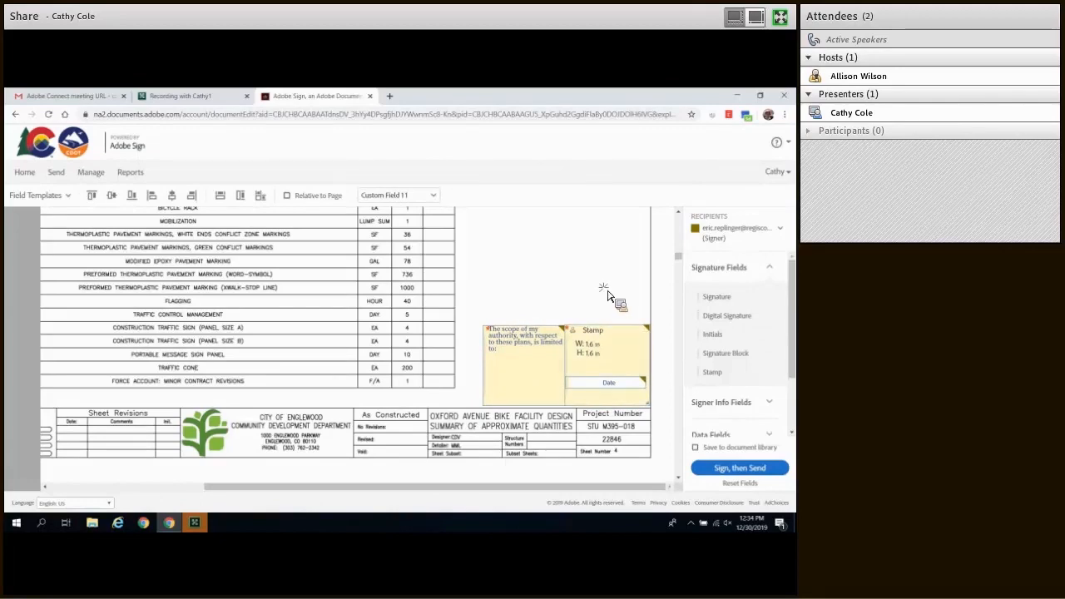
{"action": "left_click", "coordinate": [557, 374]}
Step: Apply the field template starting on page 5, the pavement markings tabulation sheet
{"action": "scroll", "coordinate": [554, 379], "scroll_direction": "down", "scroll_amount": 5}
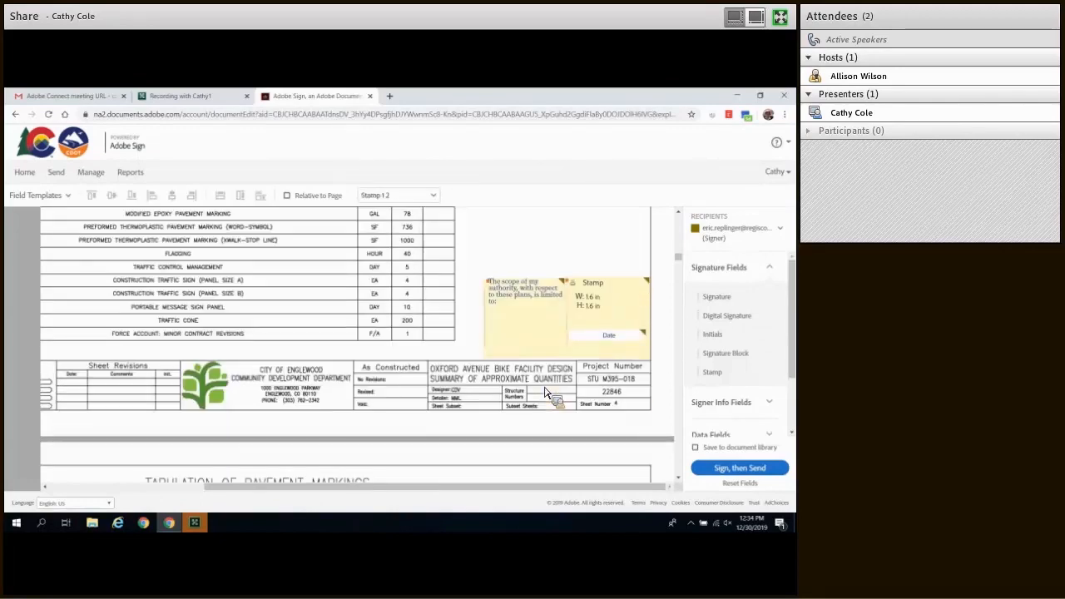
{"action": "scroll", "coordinate": [547, 385], "scroll_direction": "down", "scroll_amount": 3}
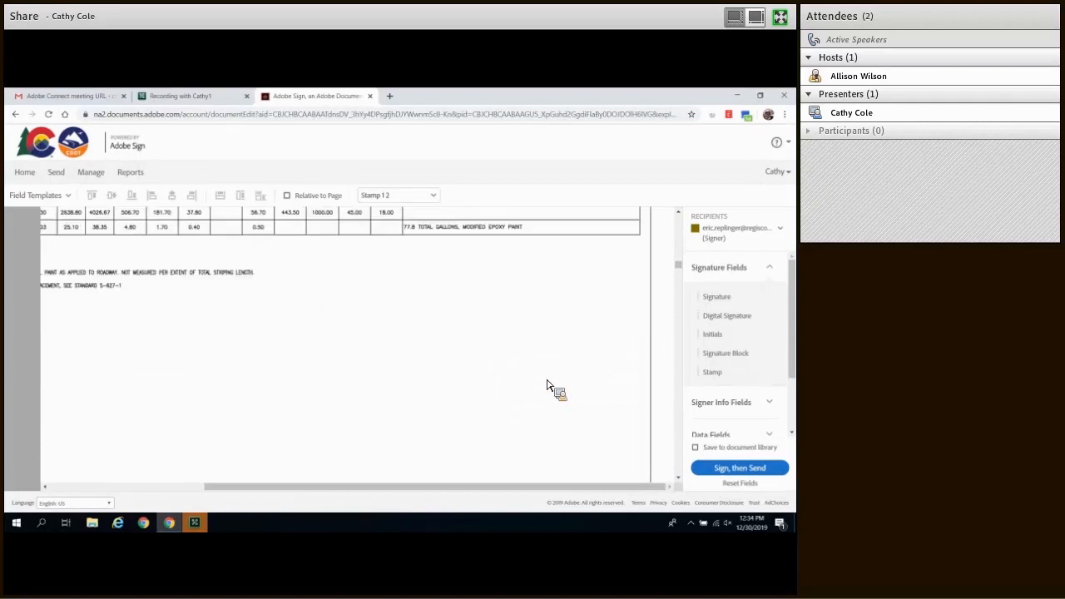
{"action": "scroll", "coordinate": [551, 385], "scroll_direction": "up", "scroll_amount": 1}
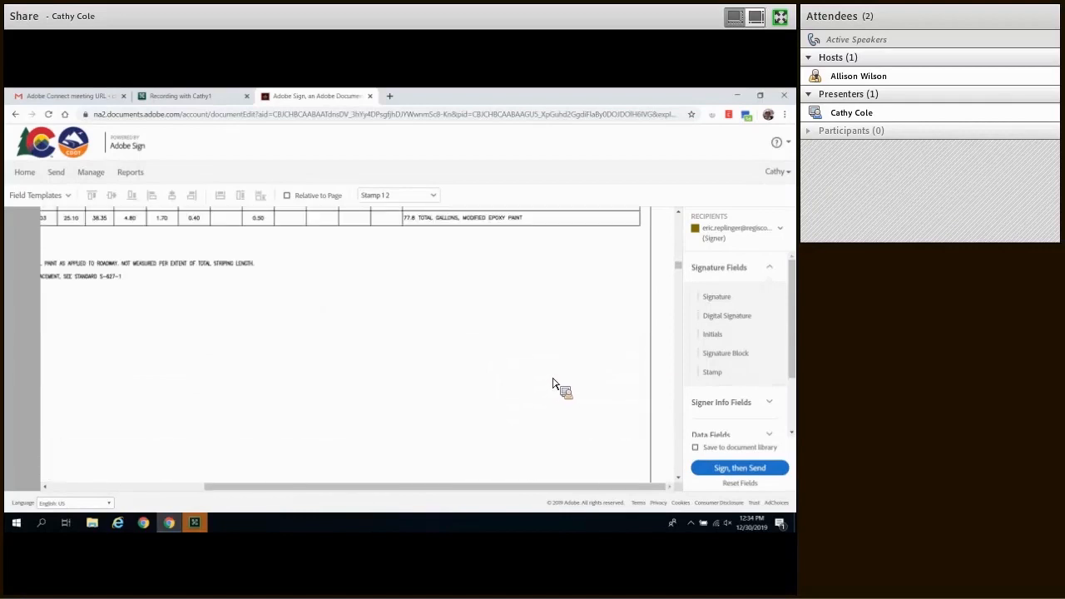
{"action": "scroll", "coordinate": [554, 385], "scroll_direction": "down", "scroll_amount": 2}
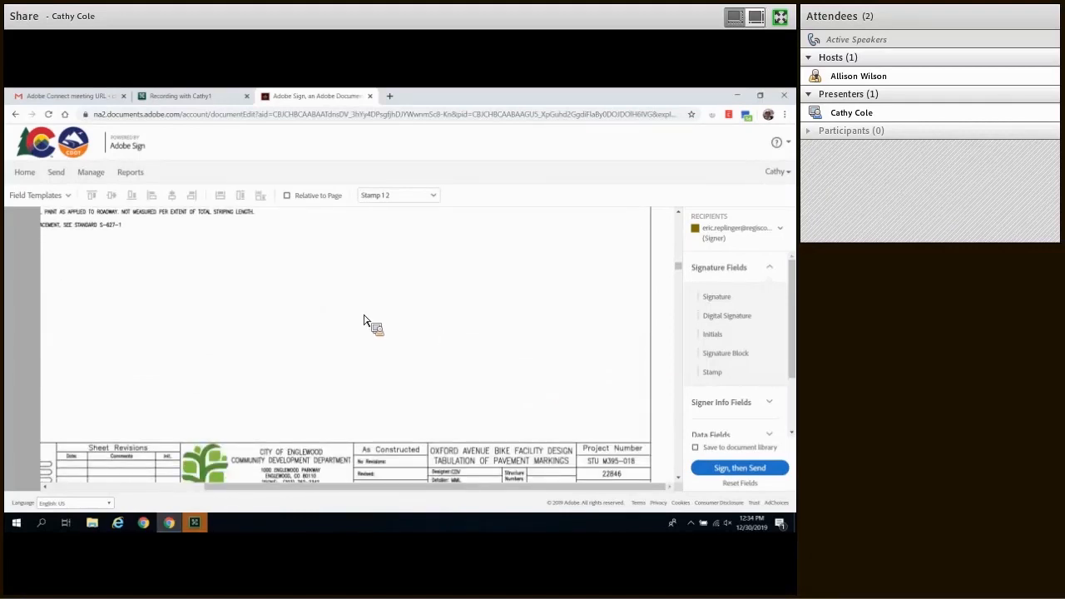
{"action": "left_click", "coordinate": [70, 198]}
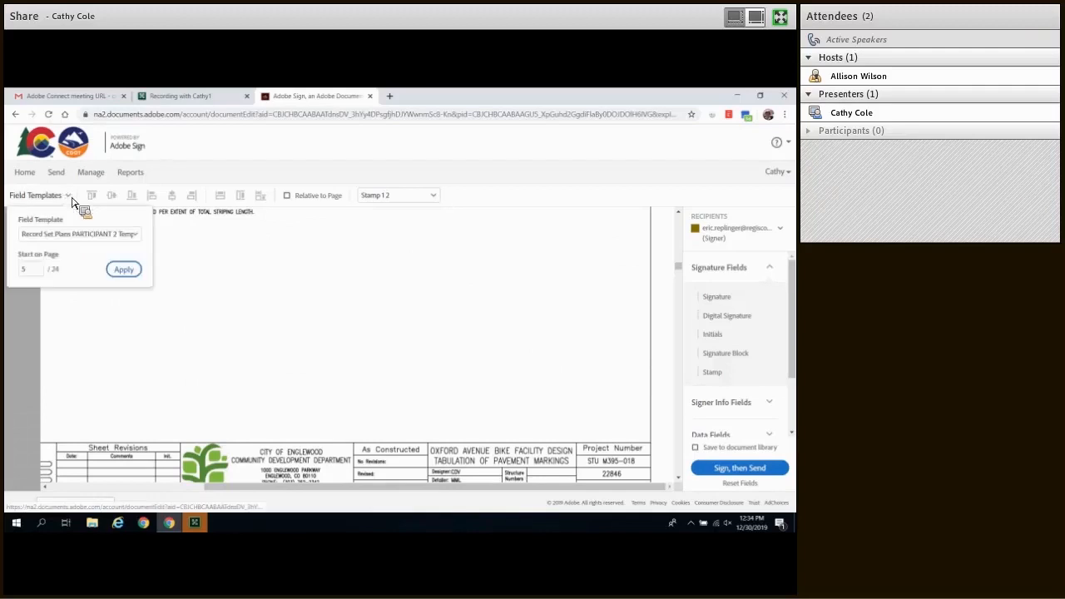
{"action": "left_click", "coordinate": [137, 278]}
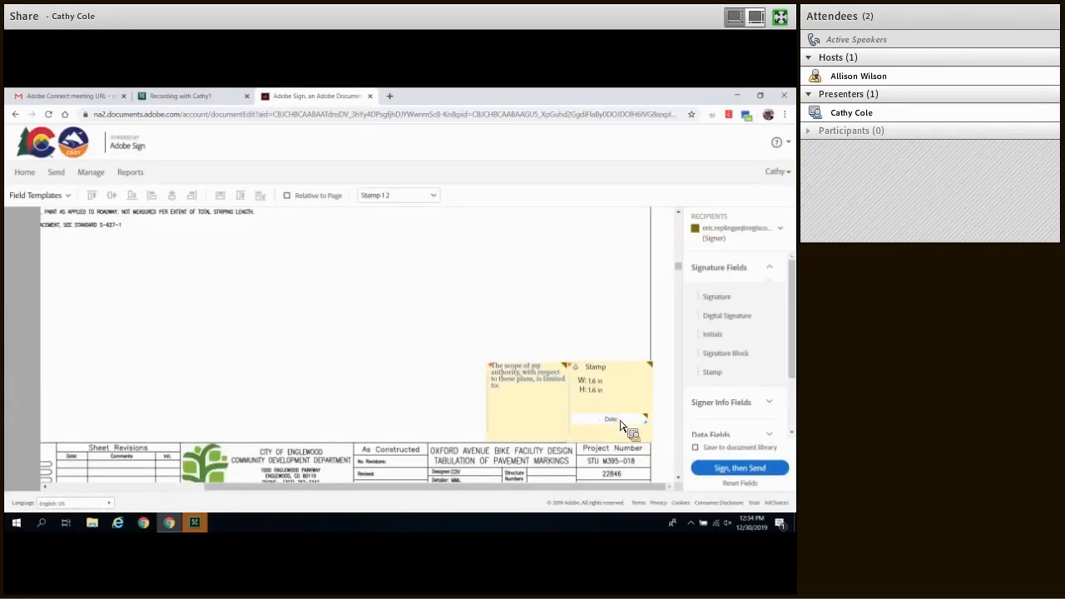
Step: Select the new Date, Stamp and scope text fields and nudge them slightly left
{"action": "left_click", "coordinate": [620, 420]}
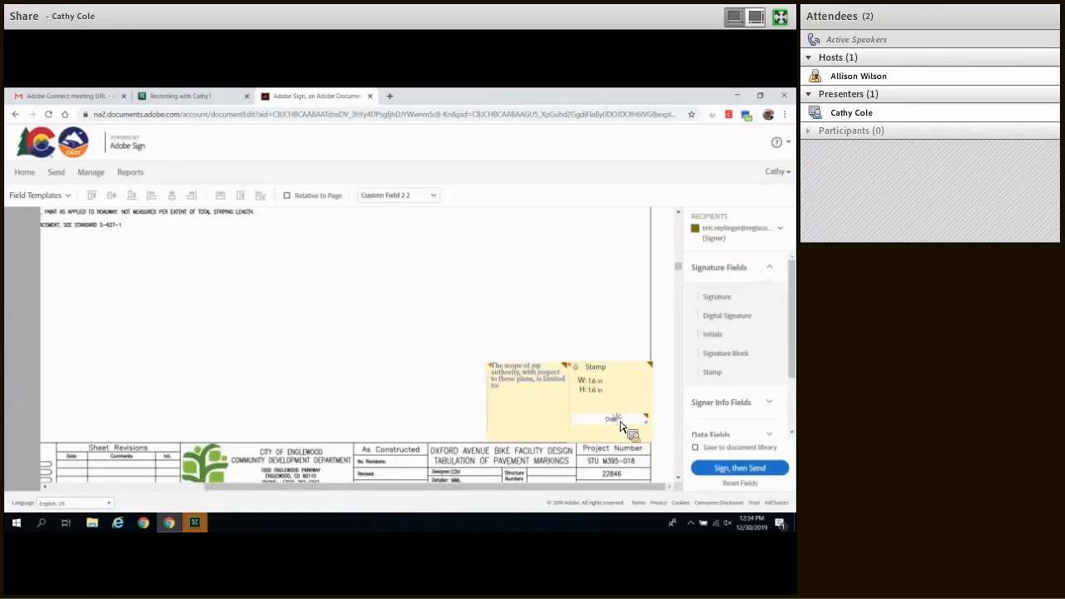
{"action": "left_click", "coordinate": [606, 385]}
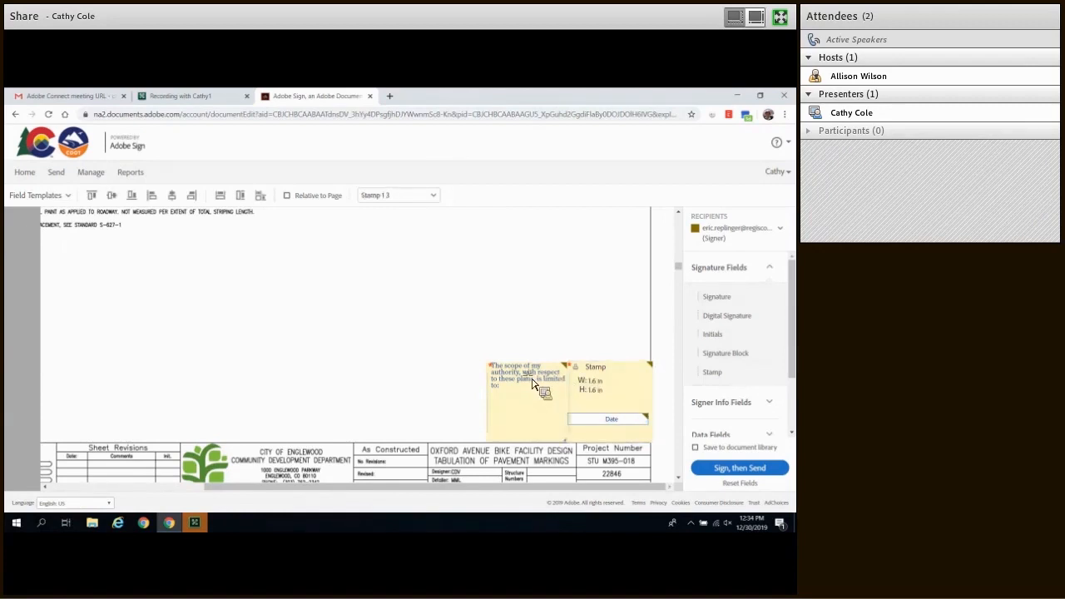
{"action": "left_click", "coordinate": [537, 383]}
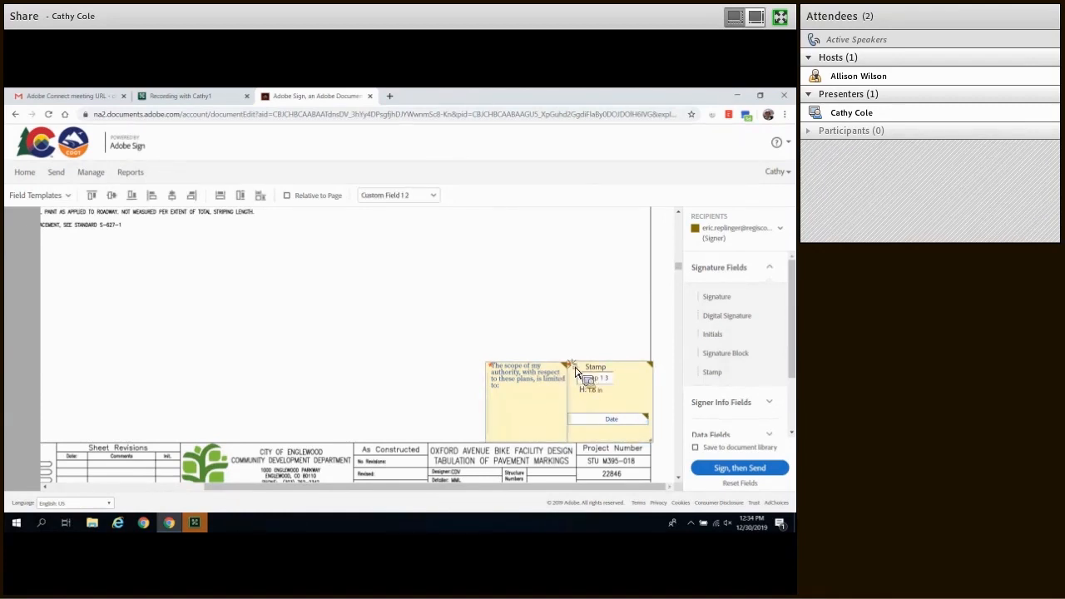
{"action": "left_click_drag", "start_coordinate": [575, 372], "coordinate": [572, 370]}
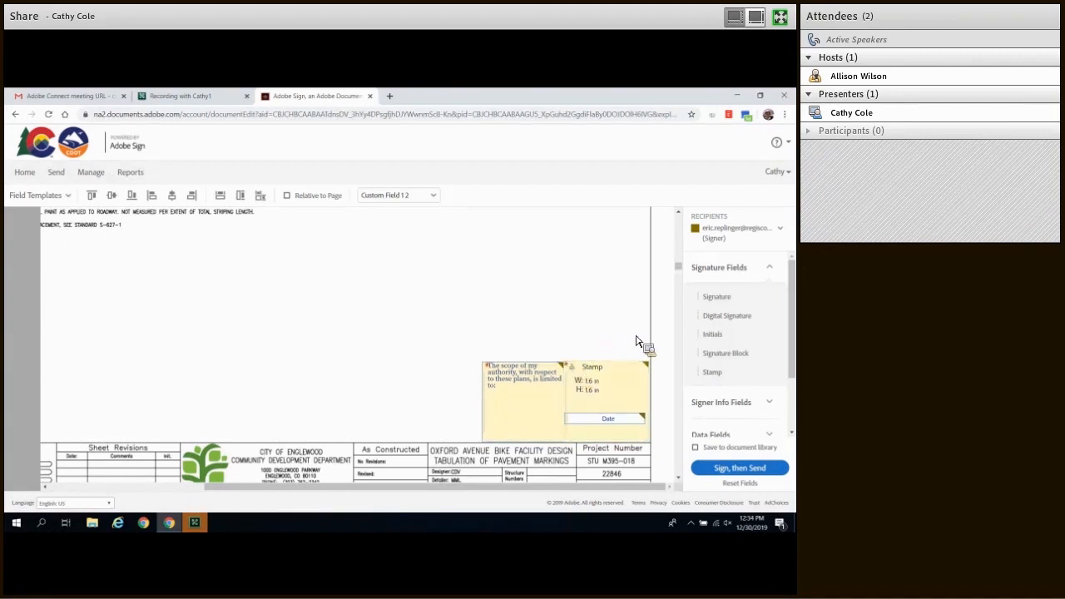
{"action": "left_click", "coordinate": [371, 324]}
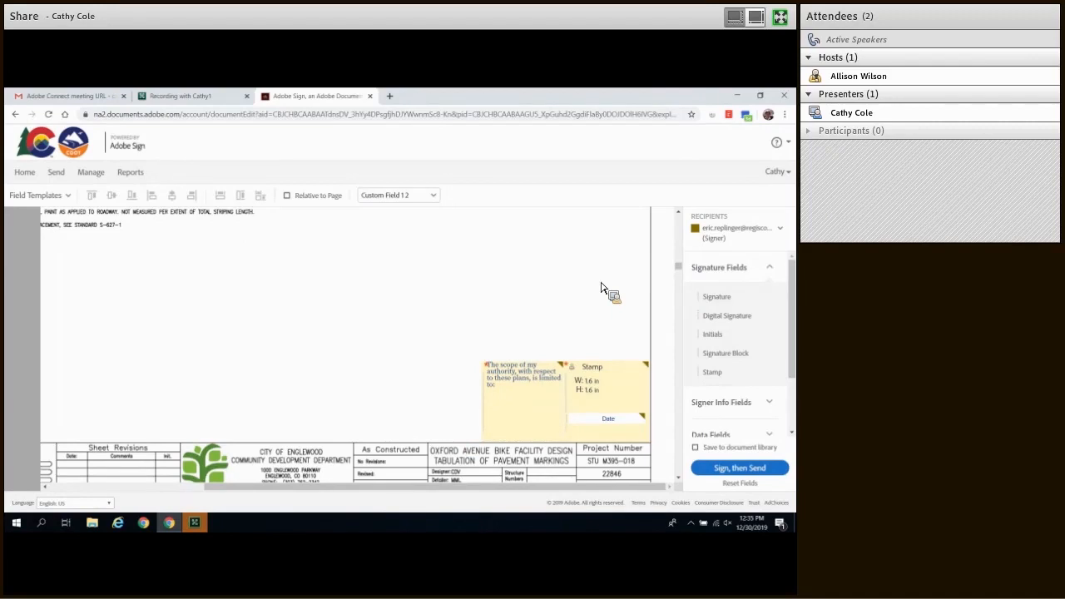
Step: Open the Stamp field's context menu on the pavement markings sheet
{"action": "right_click", "coordinate": [623, 398]}
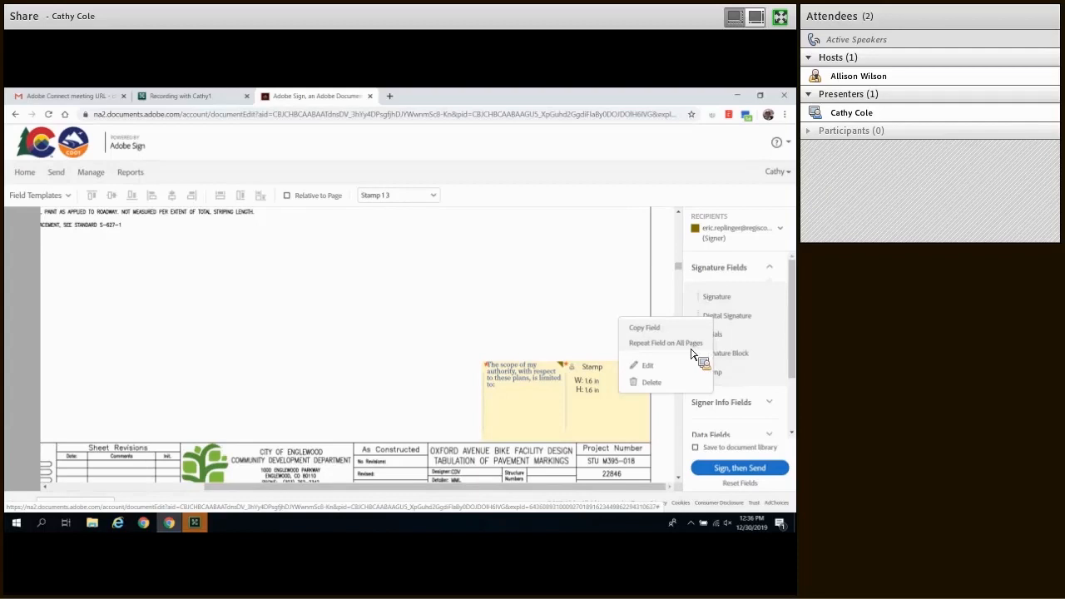
Step: Close the stamp menu and send the agreement, opening it for signing
{"action": "left_click", "coordinate": [599, 306]}
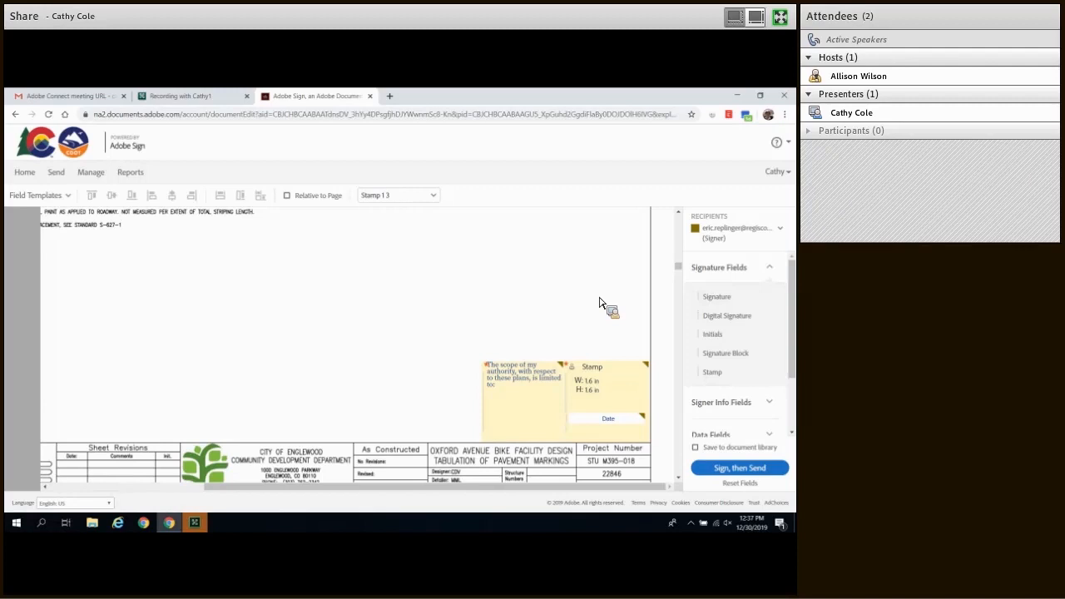
{"action": "left_click", "coordinate": [741, 470]}
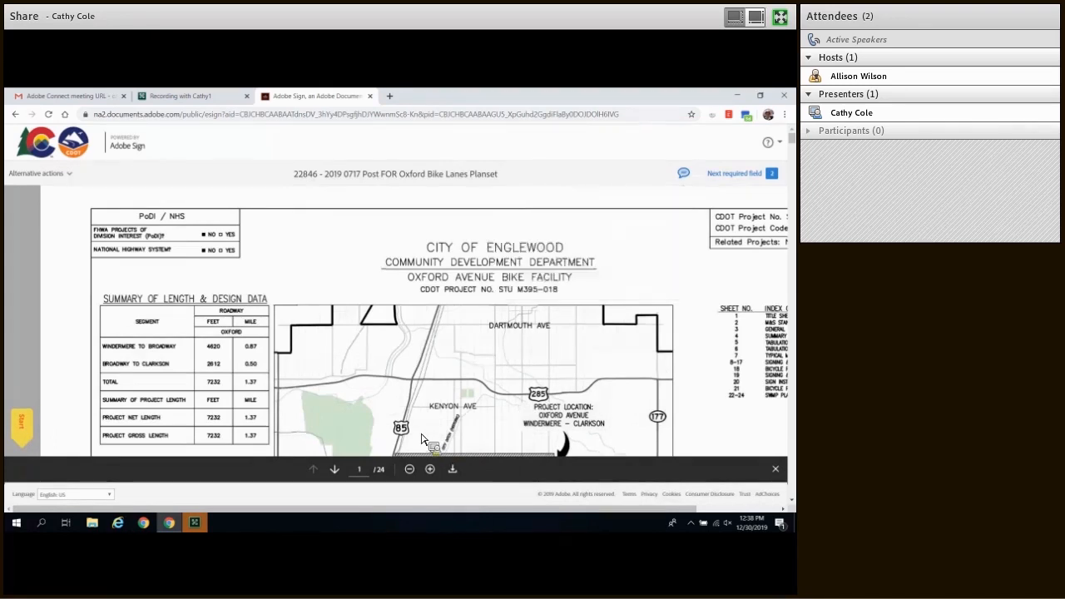
Step: Complete the scope field with 'Plans and Specifications.' and open the stamp upload window
{"action": "left_click", "coordinate": [25, 431]}
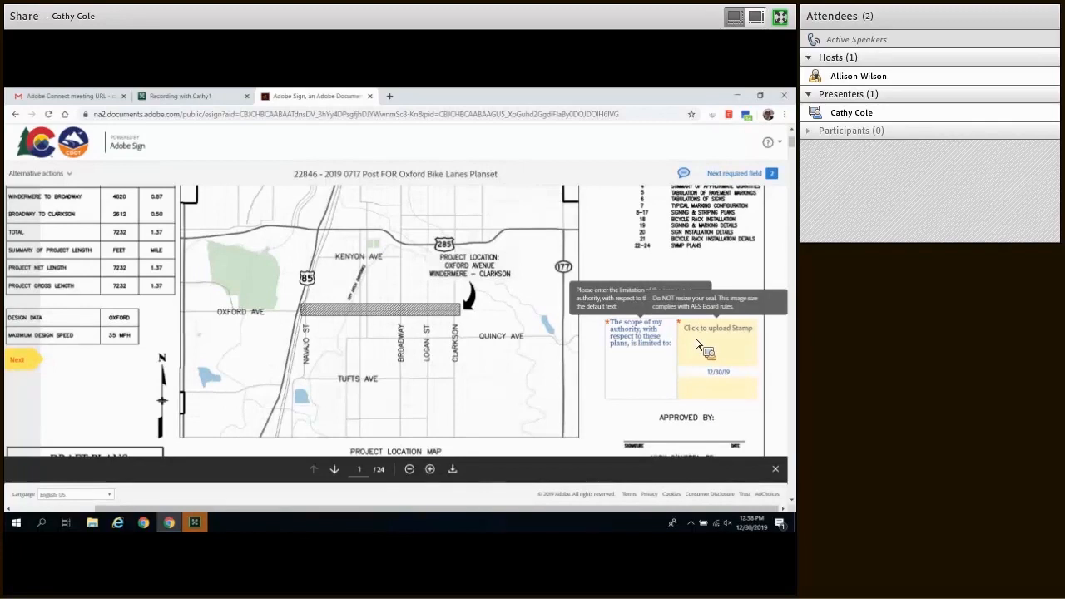
{"action": "type", "text": "Plans and Specific"}
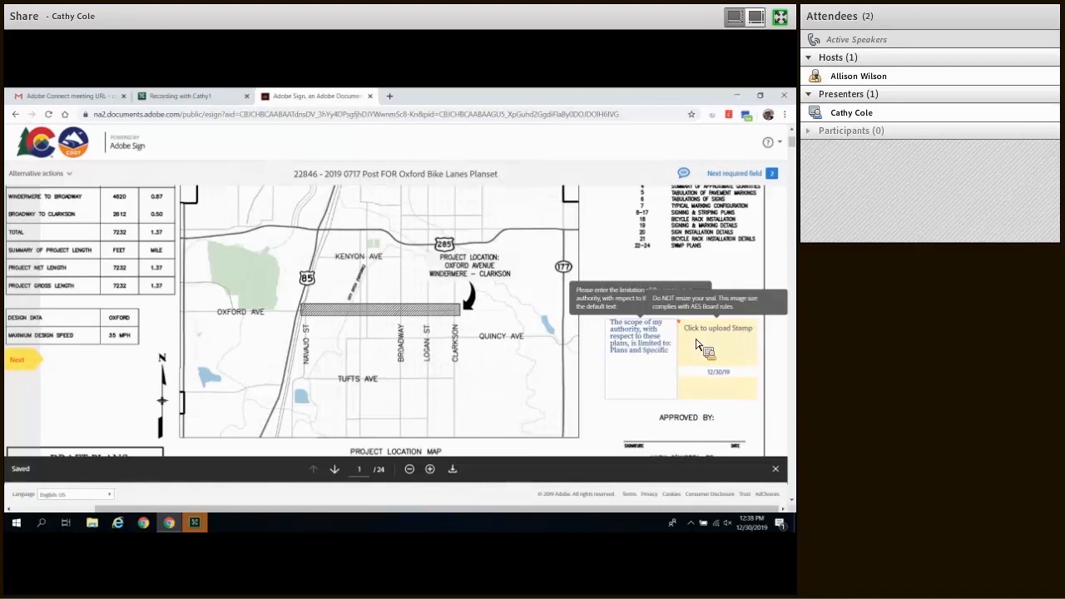
{"action": "type", "text": "ations"}
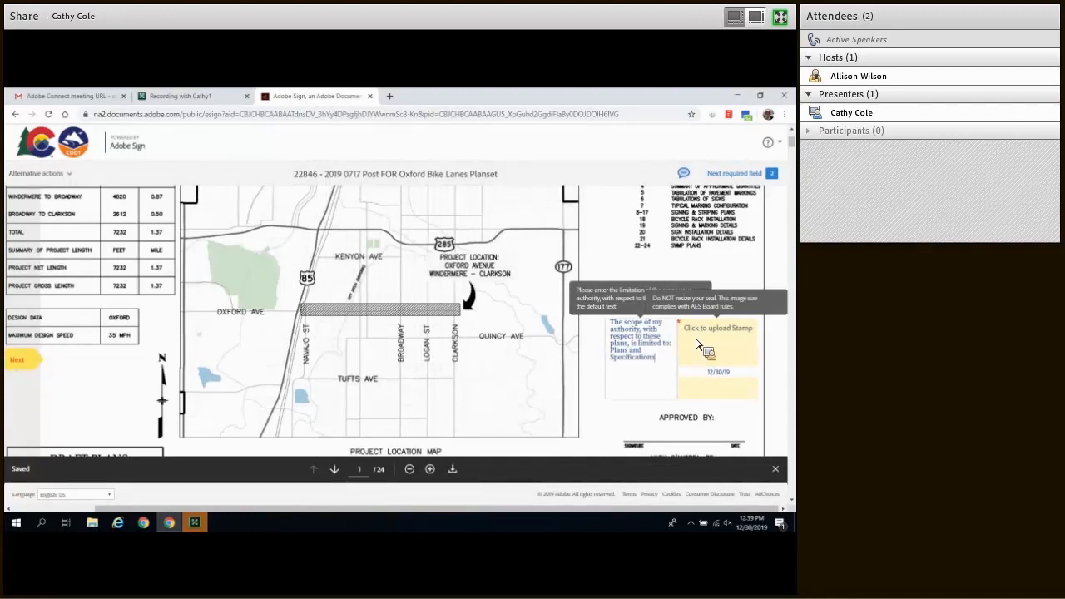
{"action": "type", "text": "."}
{"action": "left_click", "coordinate": [777, 471]}
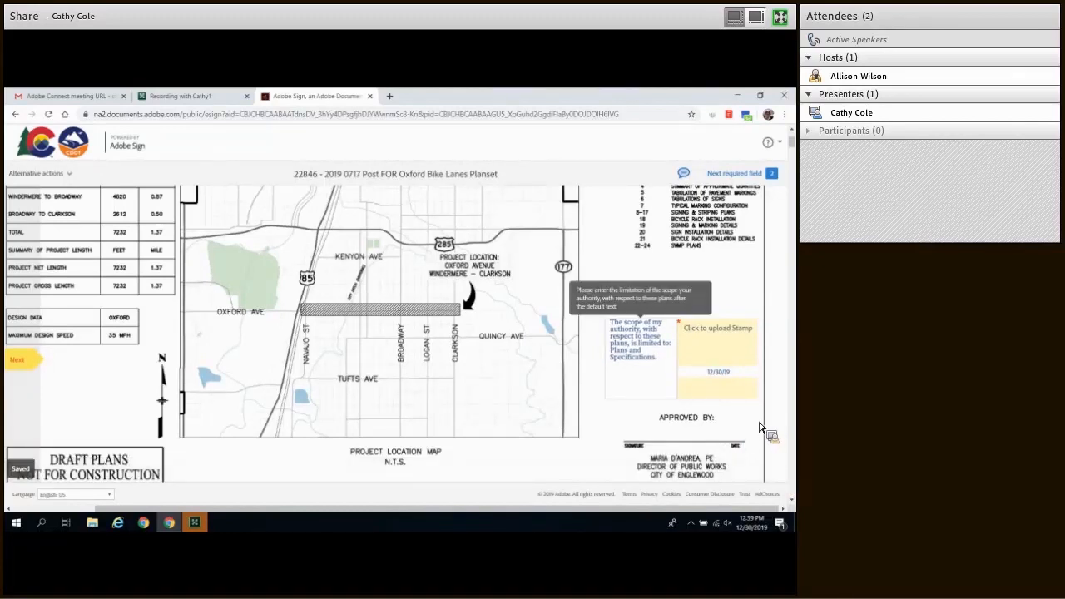
{"action": "left_click", "coordinate": [724, 356]}
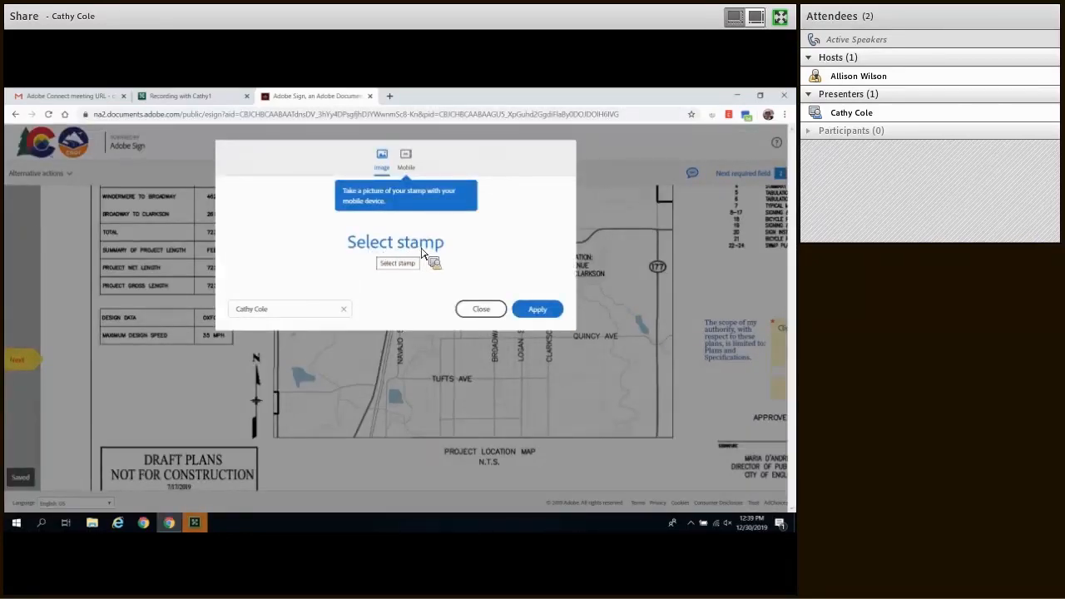
Step: Choose the Image stamp option and snap the browser to the right half of the screen
{"action": "left_click", "coordinate": [385, 173]}
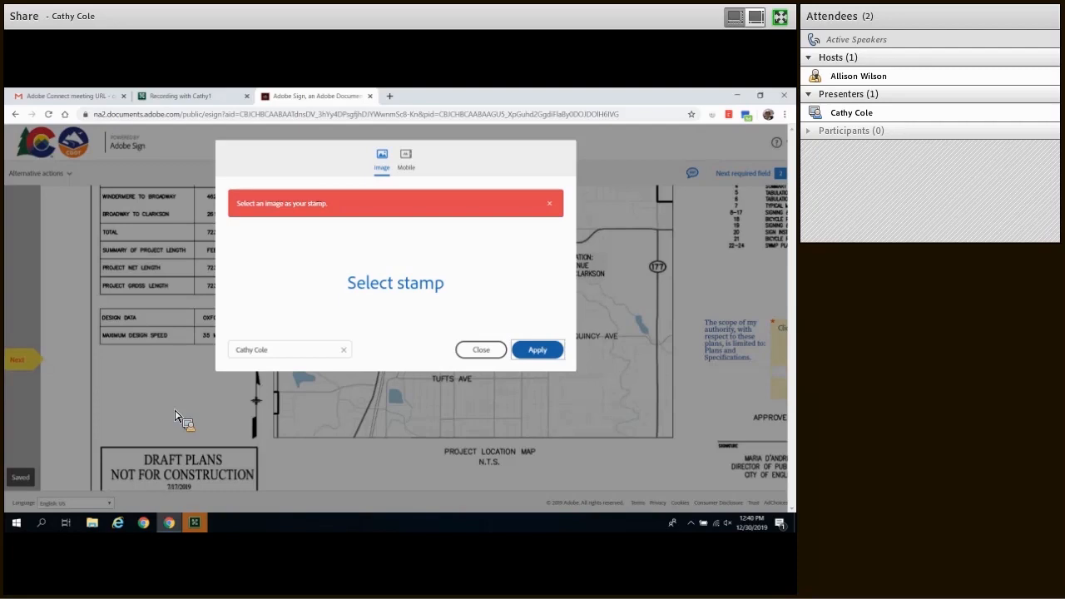
{"action": "key", "text": "super+Right"}
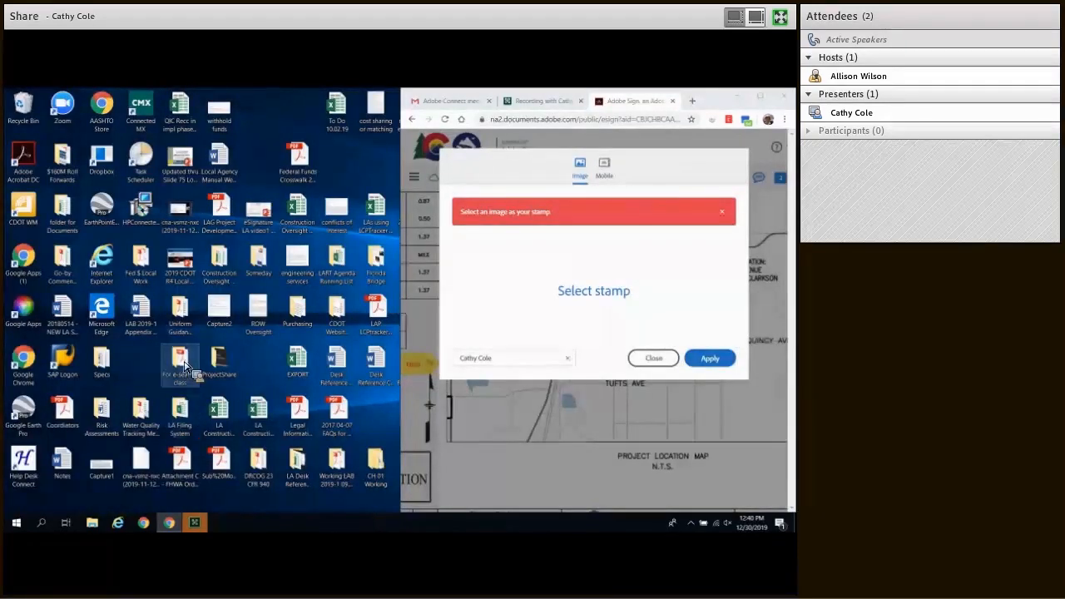
Step: Apply the eSeal JPEG from the CO eSeal Signed and signature DEMO folder as the stamp
{"action": "double_click", "coordinate": [185, 366]}
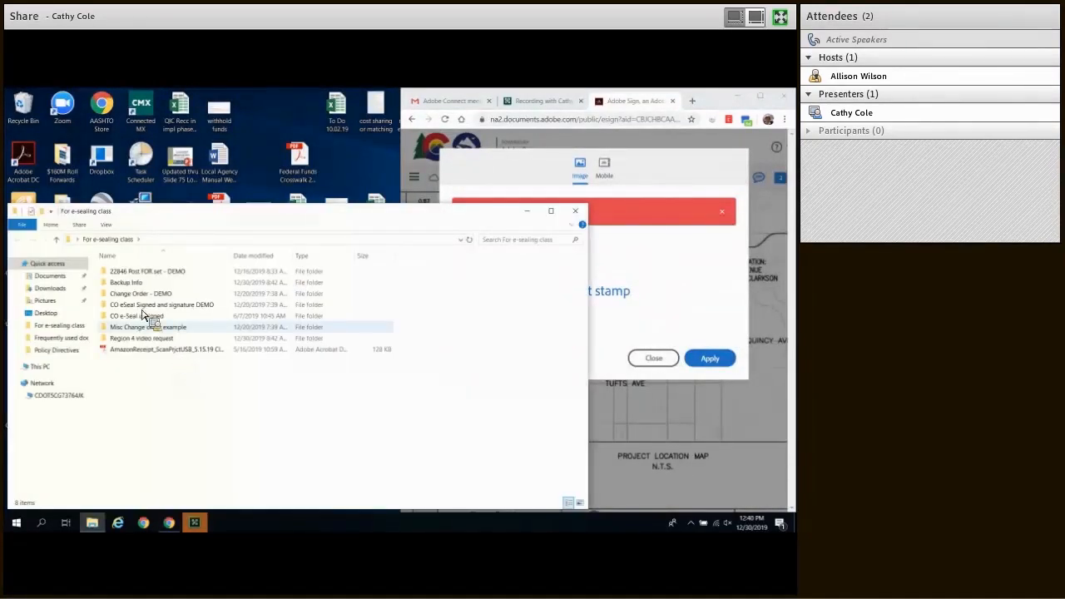
{"action": "double_click", "coordinate": [142, 306]}
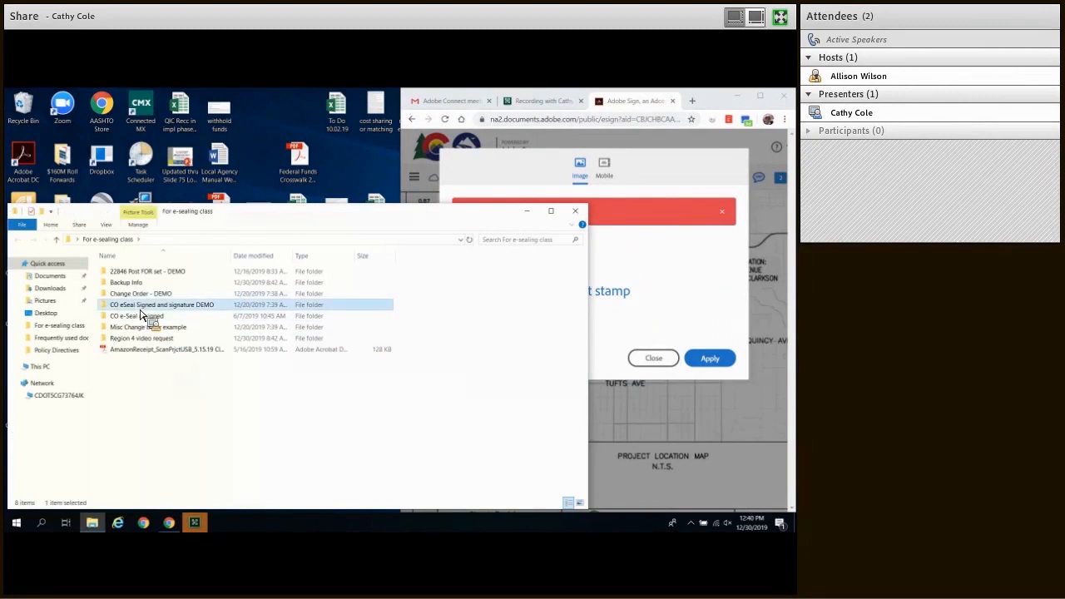
{"action": "left_click", "coordinate": [125, 288]}
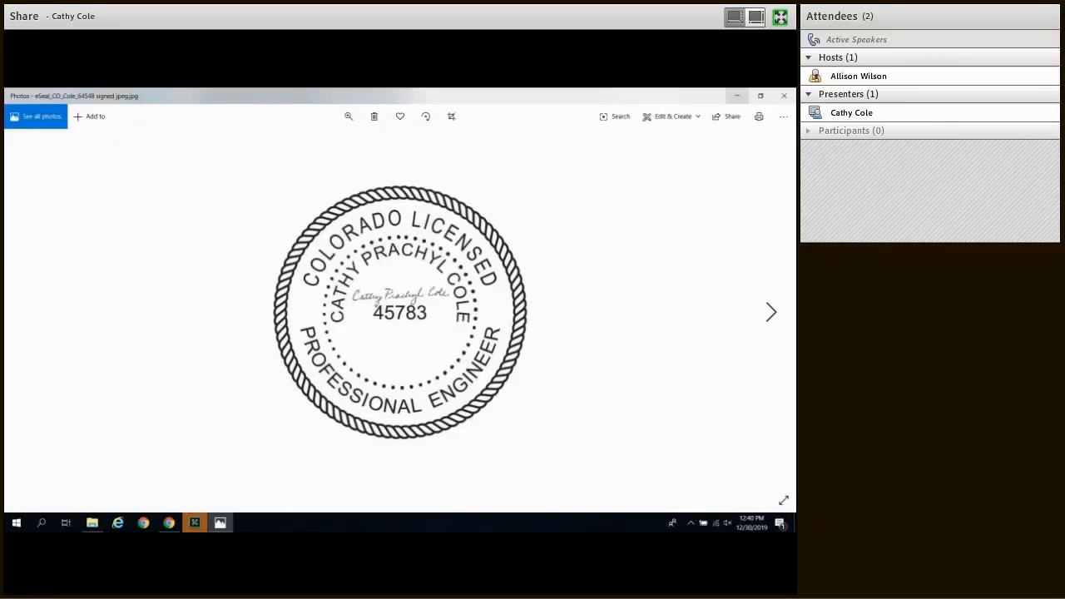
{"action": "left_click", "coordinate": [737, 96]}
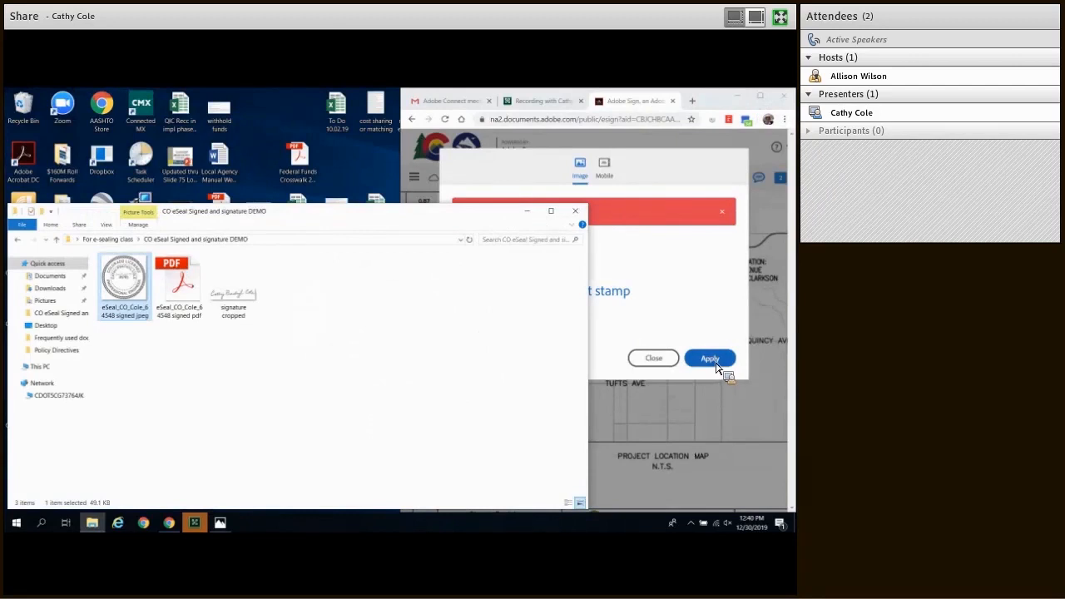
{"action": "left_click", "coordinate": [716, 368]}
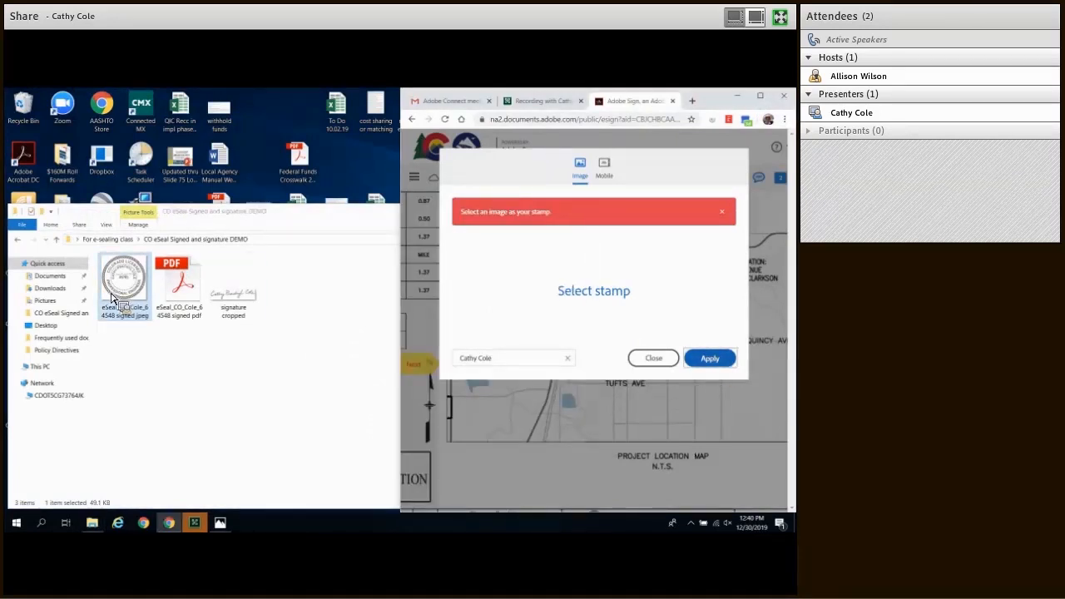
{"action": "left_click_drag", "start_coordinate": [121, 302], "coordinate": [624, 304]}
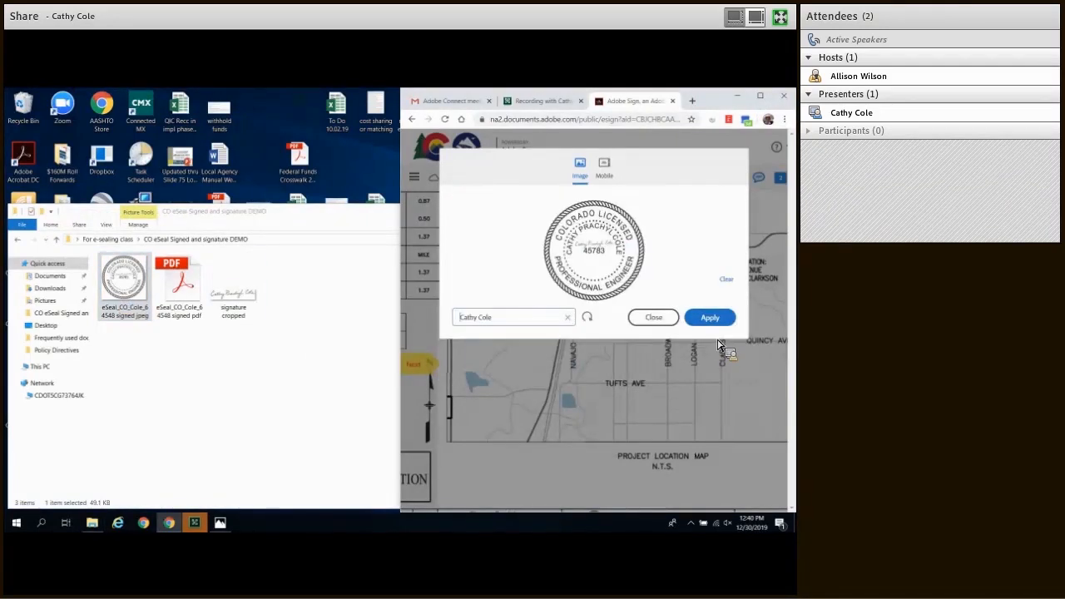
{"action": "left_click", "coordinate": [717, 325]}
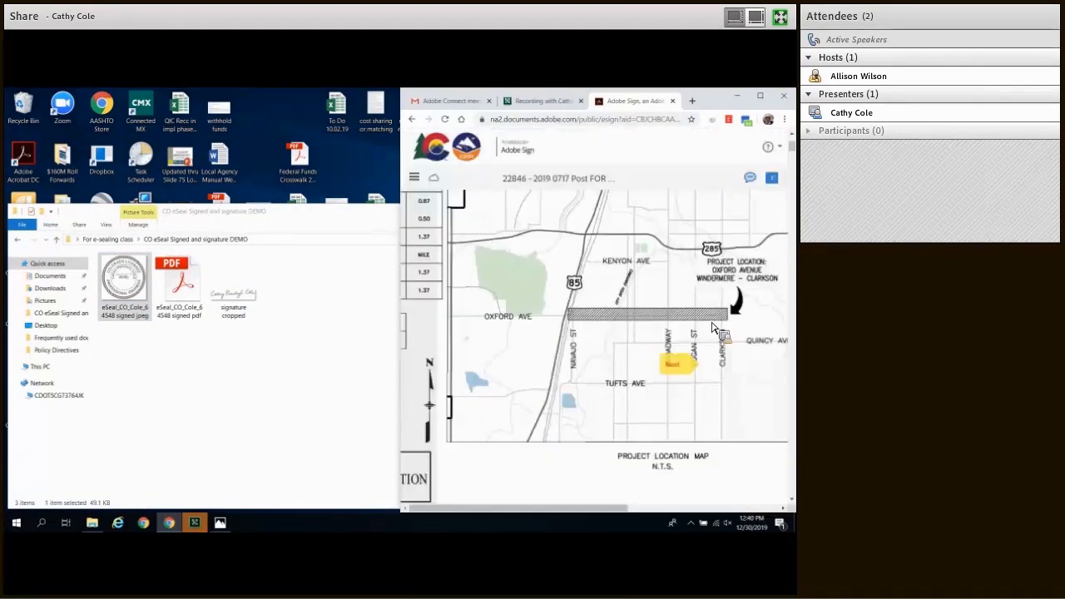
Step: Close the eSeal folder window and maximize the browser showing the signing page
{"action": "left_click_drag", "start_coordinate": [336, 215], "coordinate": [102, 253]}
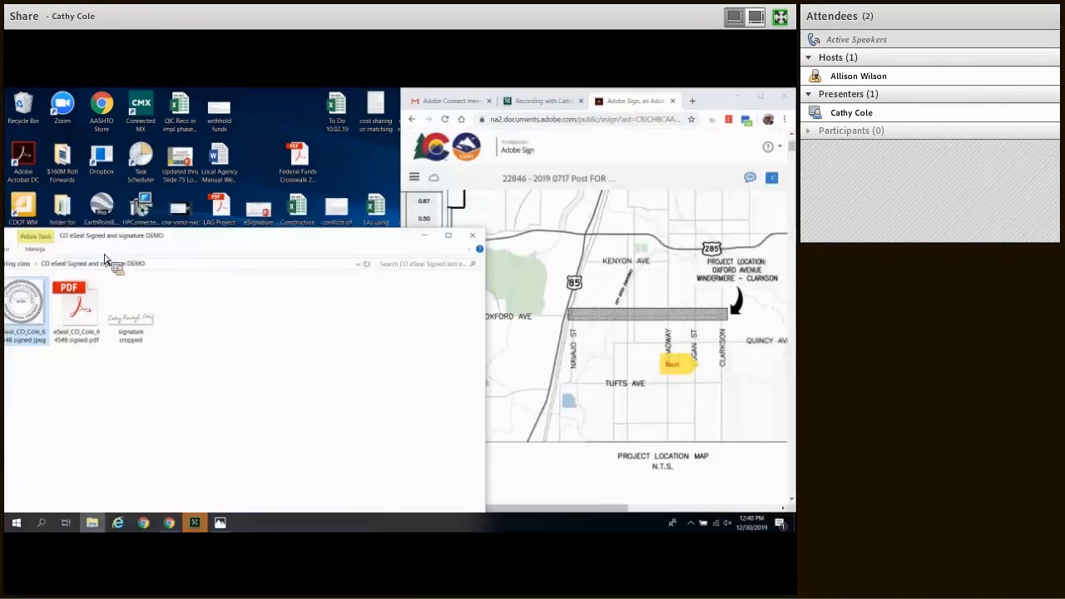
{"action": "left_click", "coordinate": [337, 254]}
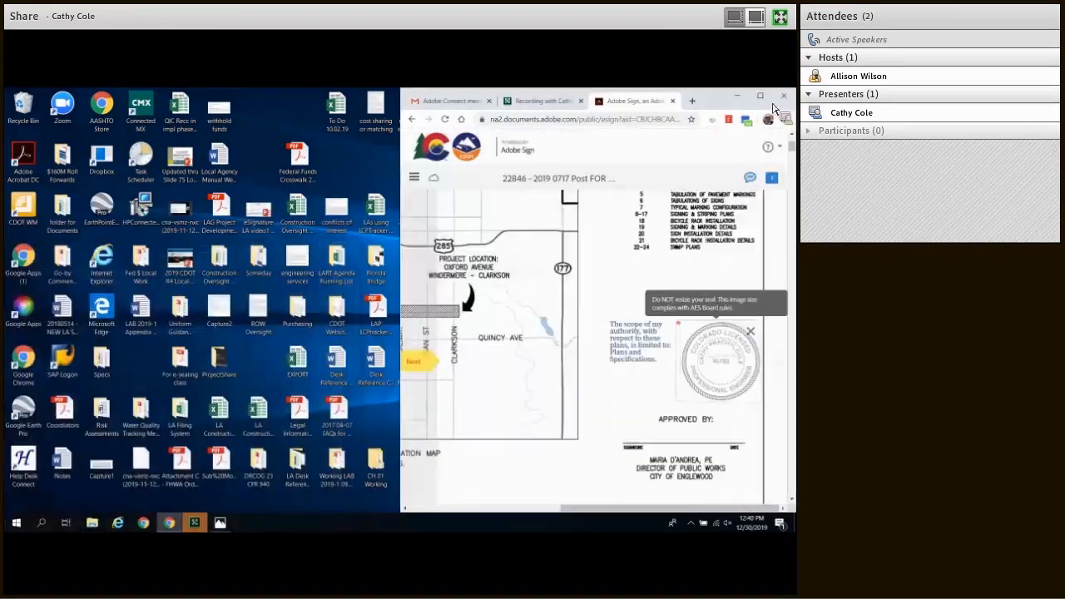
{"action": "left_click", "coordinate": [760, 97]}
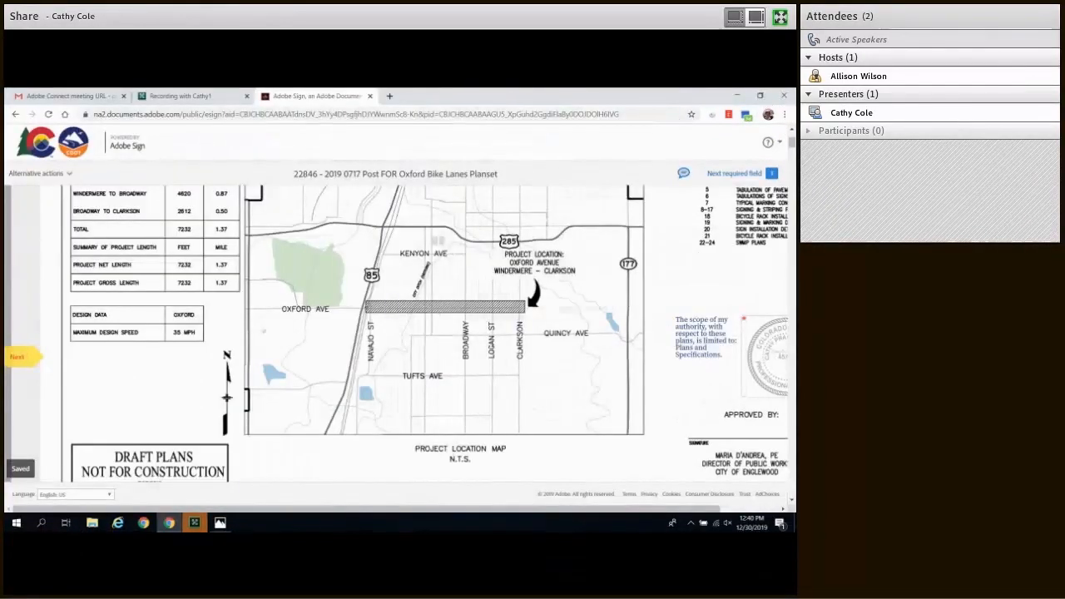
Step: Jump to the next required field, place the seal in its stamp field, and sign
{"action": "left_click_drag", "start_coordinate": [608, 509], "coordinate": [668, 505]}
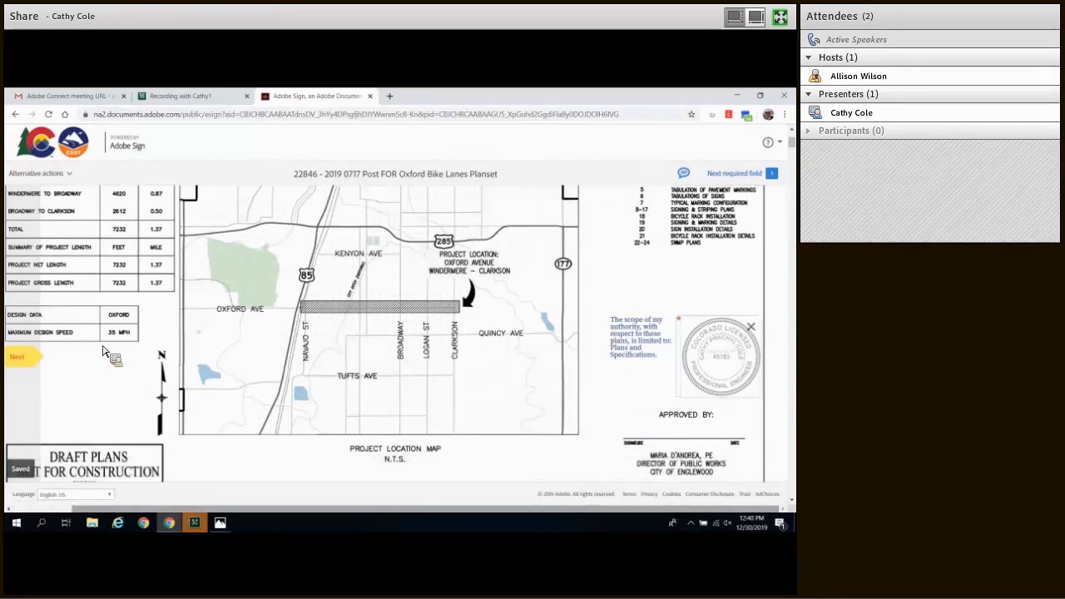
{"action": "left_click", "coordinate": [18, 357]}
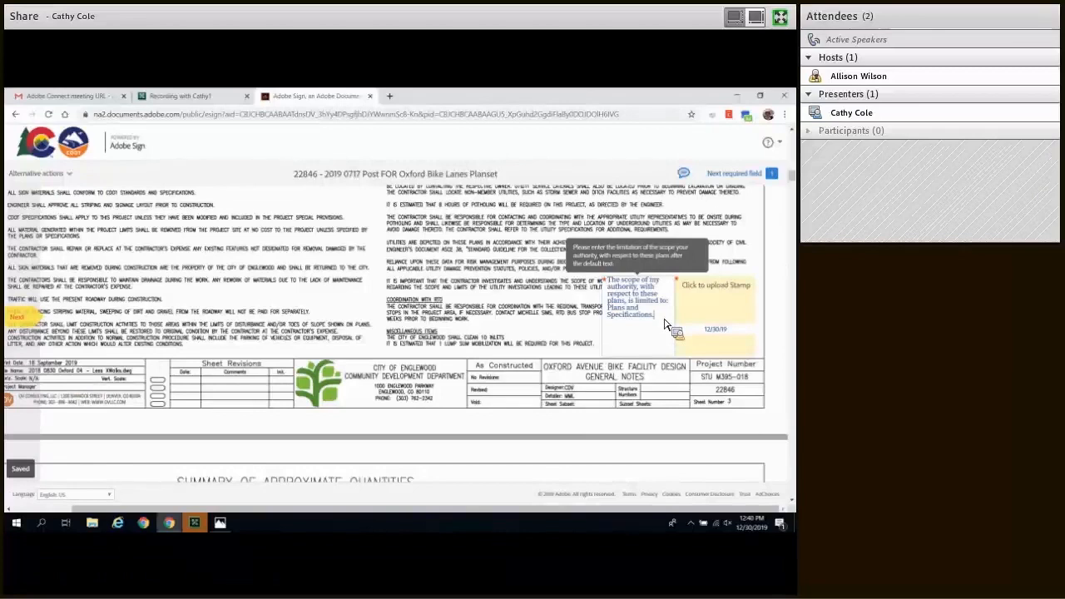
{"action": "left_click", "coordinate": [731, 307]}
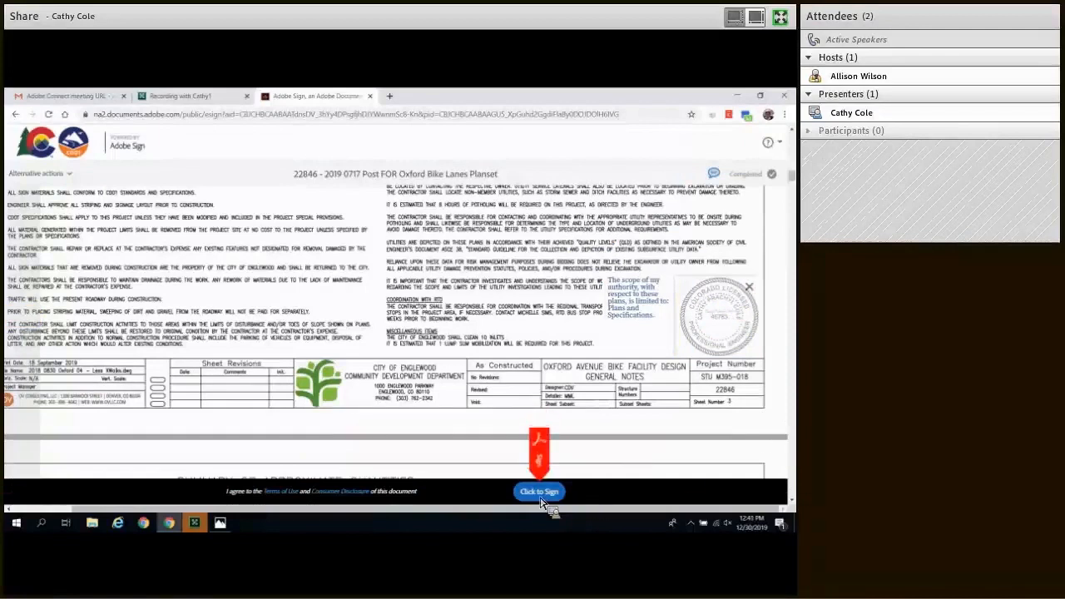
{"action": "left_click", "coordinate": [541, 495]}
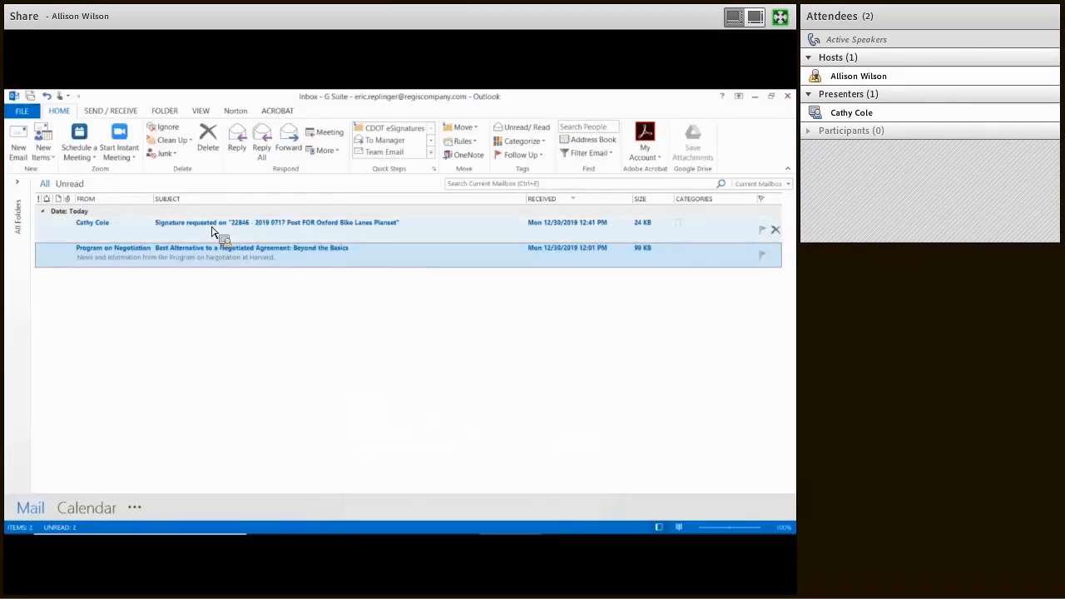
Step: Open the Oxford Bike Lanes Planset signature-request e-mail from the Outlook inbox
{"action": "double_click", "coordinate": [213, 231]}
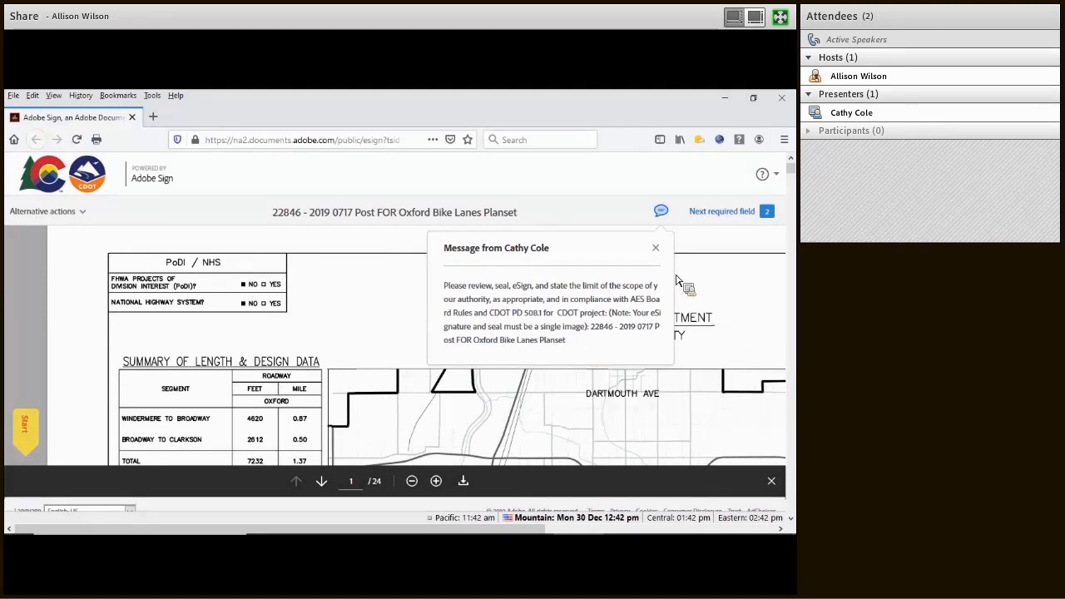
Step: Dismiss the sender's message, enter 'Bike path design' in the sheet 4 scope field, and start a stamp upload
{"action": "left_click", "coordinate": [656, 247]}
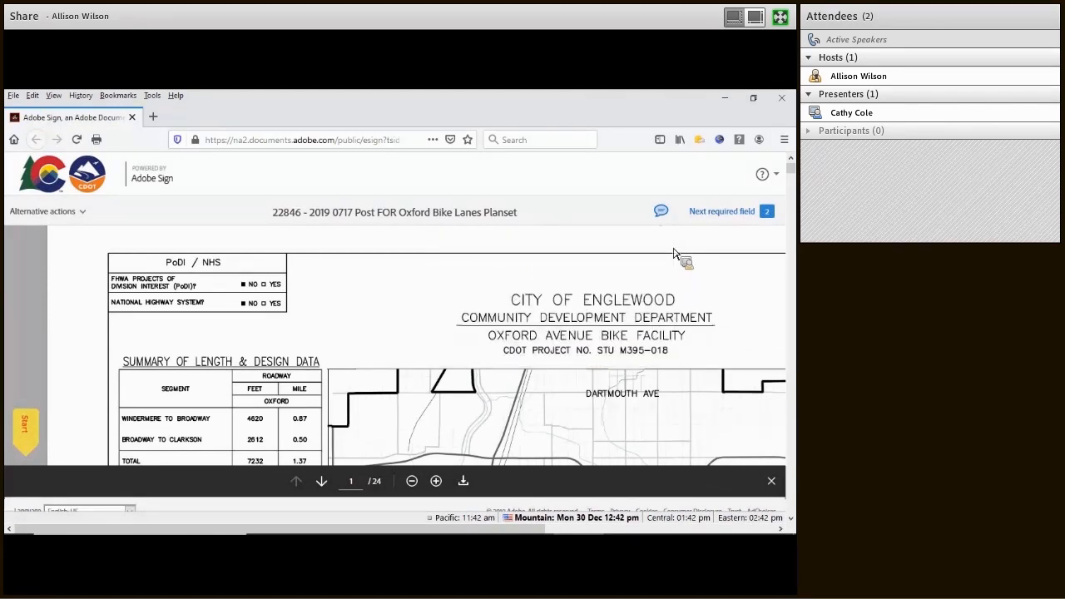
{"action": "left_click", "coordinate": [34, 436]}
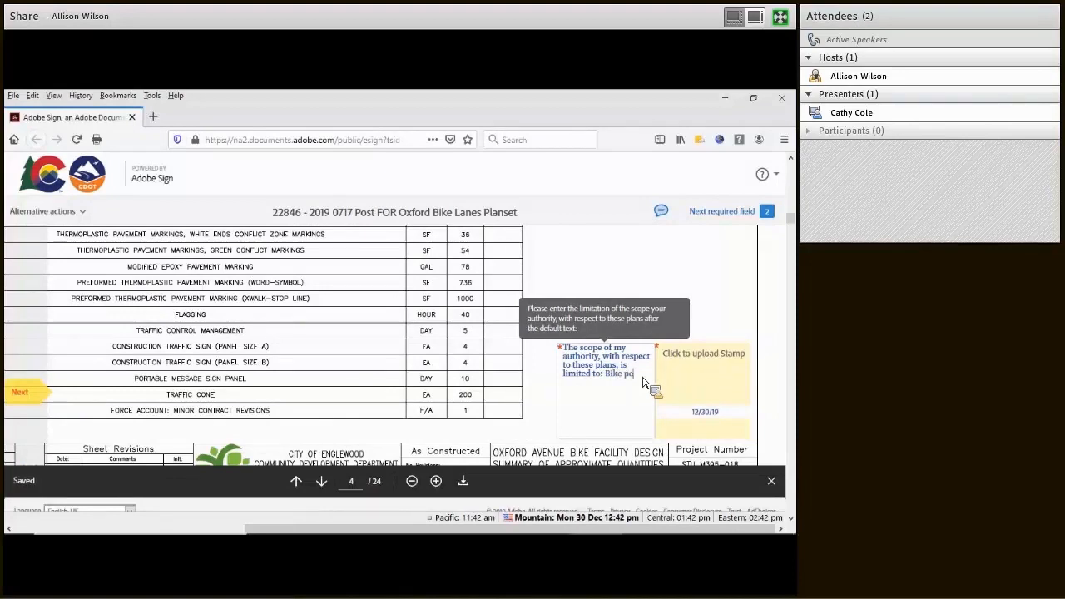
{"action": "type", "text": "th design"}
{"action": "left_click", "coordinate": [703, 362]}
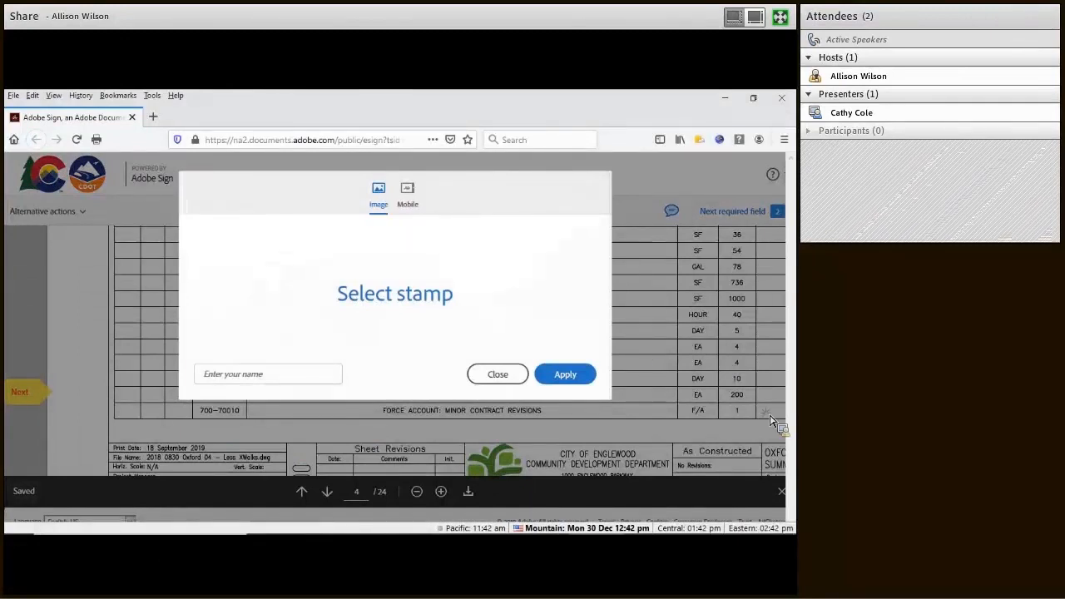
Step: Drop the PE seal image into the stamp dialog, add the signer's name, and apply it on sheet 4
{"action": "left_click_drag", "start_coordinate": [770, 421], "coordinate": [327, 305]}
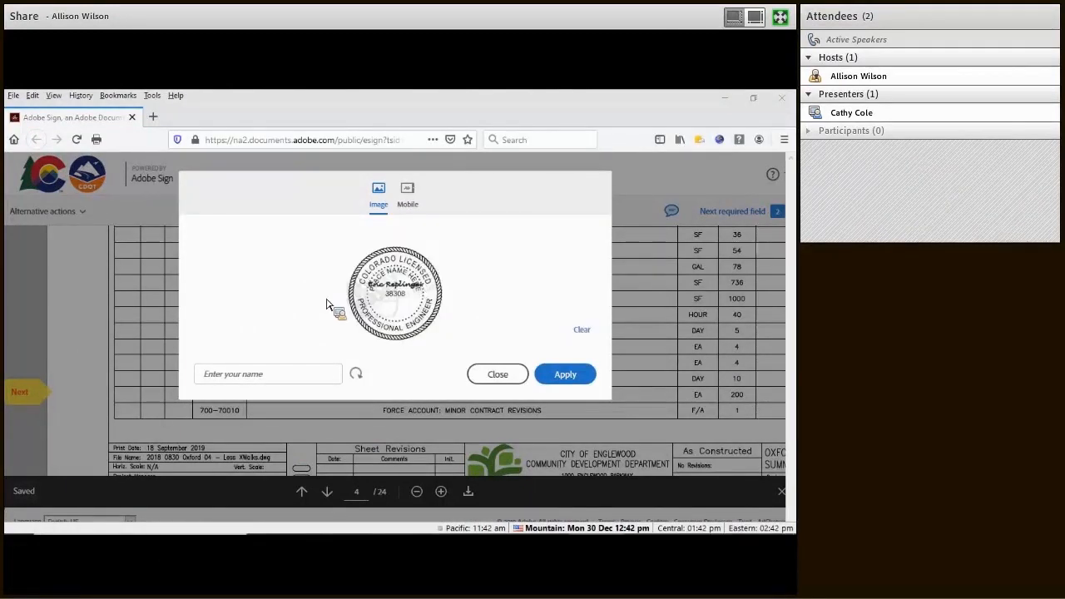
{"action": "left_click", "coordinate": [569, 378]}
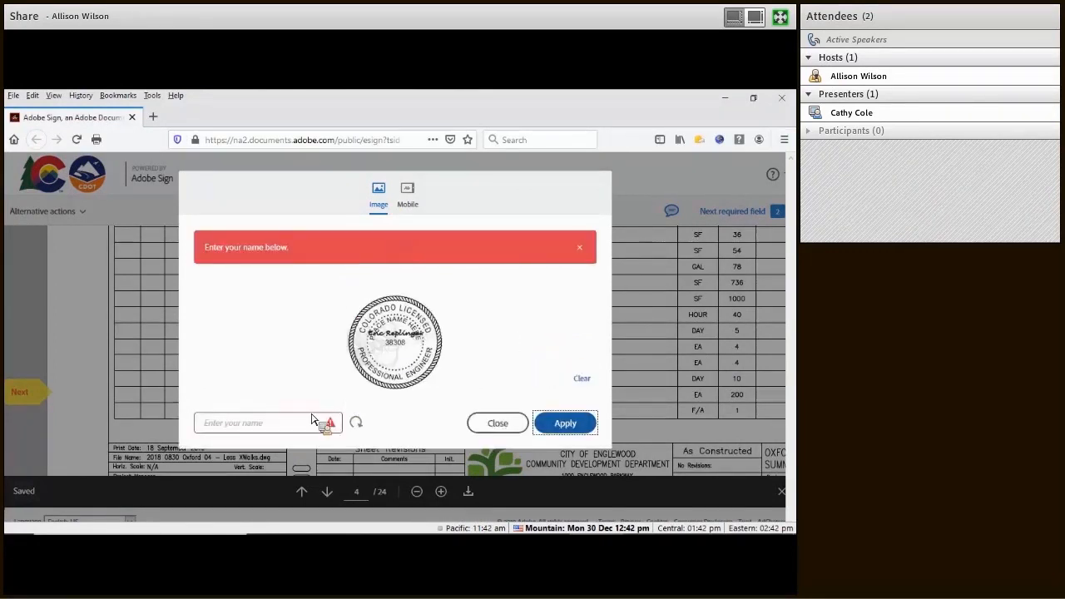
{"action": "left_click", "coordinate": [260, 433]}
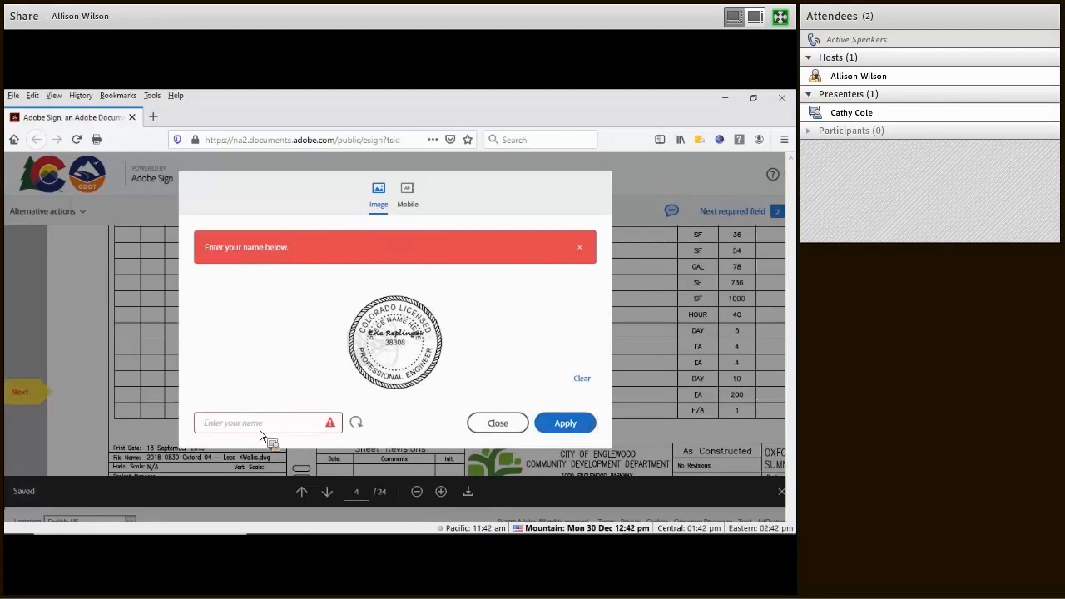
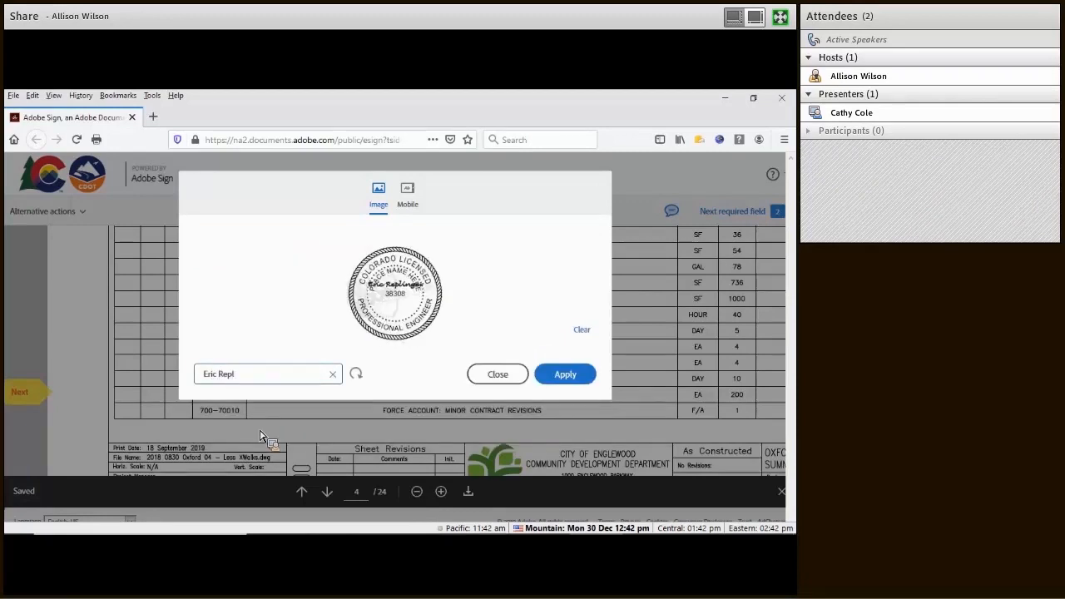
{"action": "left_click", "coordinate": [565, 375]}
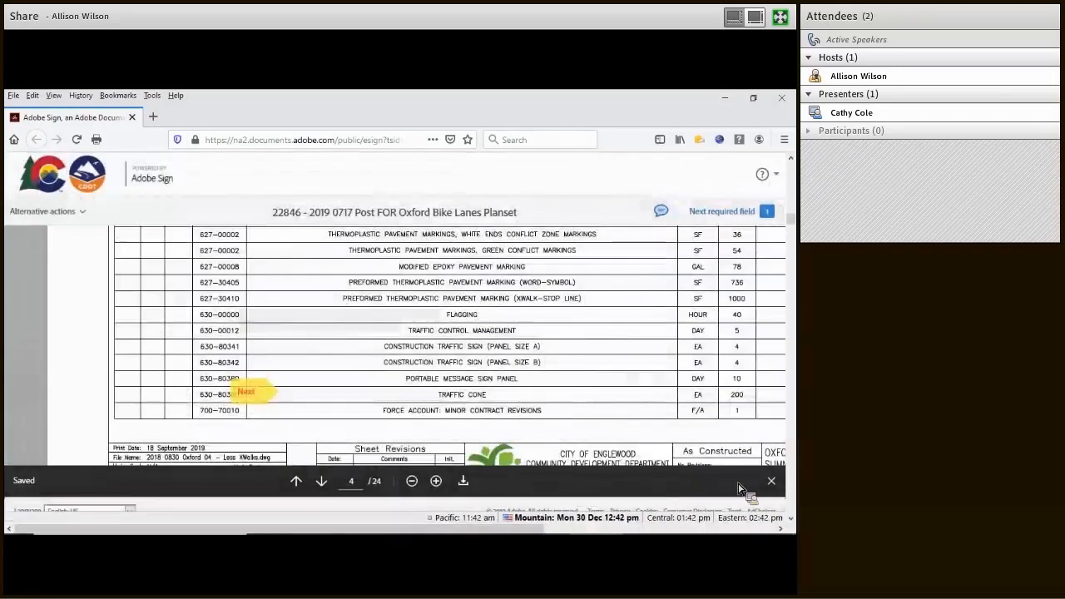
Step: Go to the remaining scope field and enter 'Bike path design'
{"action": "left_click", "coordinate": [771, 481]}
{"action": "scroll", "coordinate": [583, 424], "scroll_direction": "right", "scroll_amount": 5}
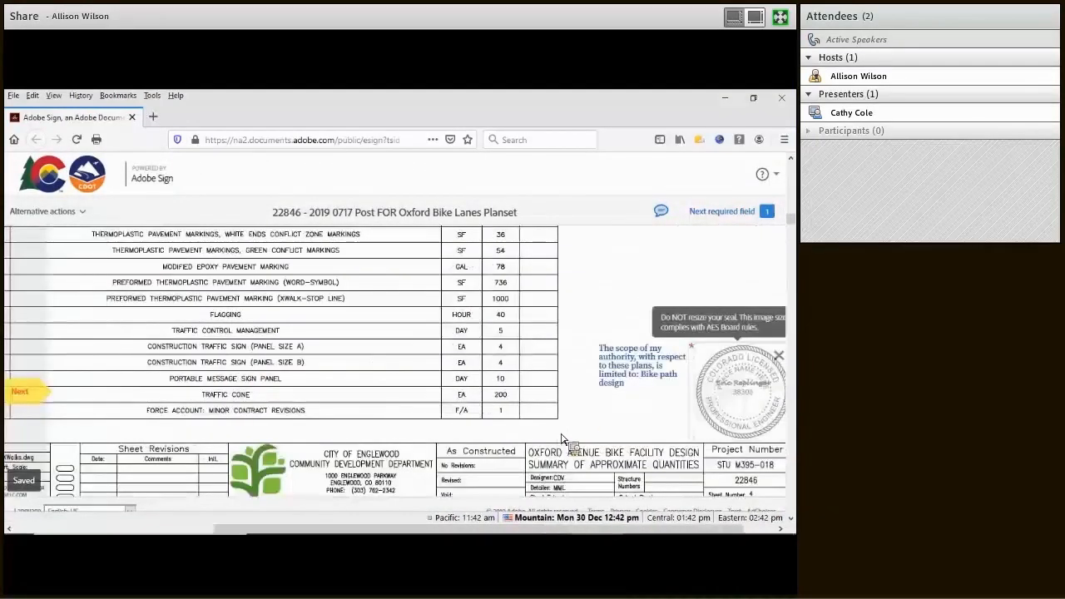
{"action": "left_click", "coordinate": [771, 311]}
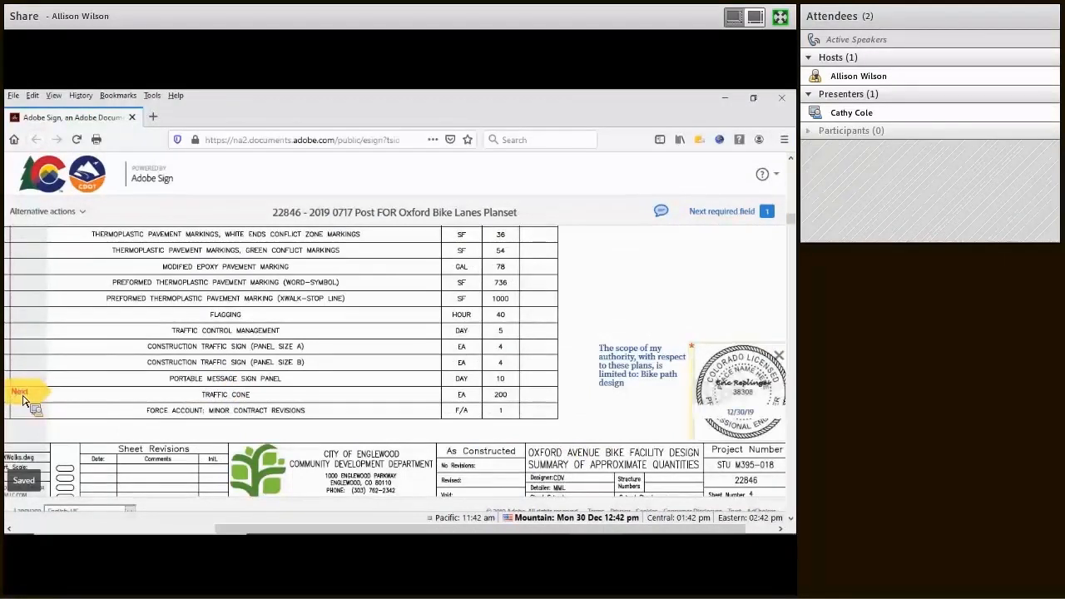
{"action": "left_click", "coordinate": [22, 398]}
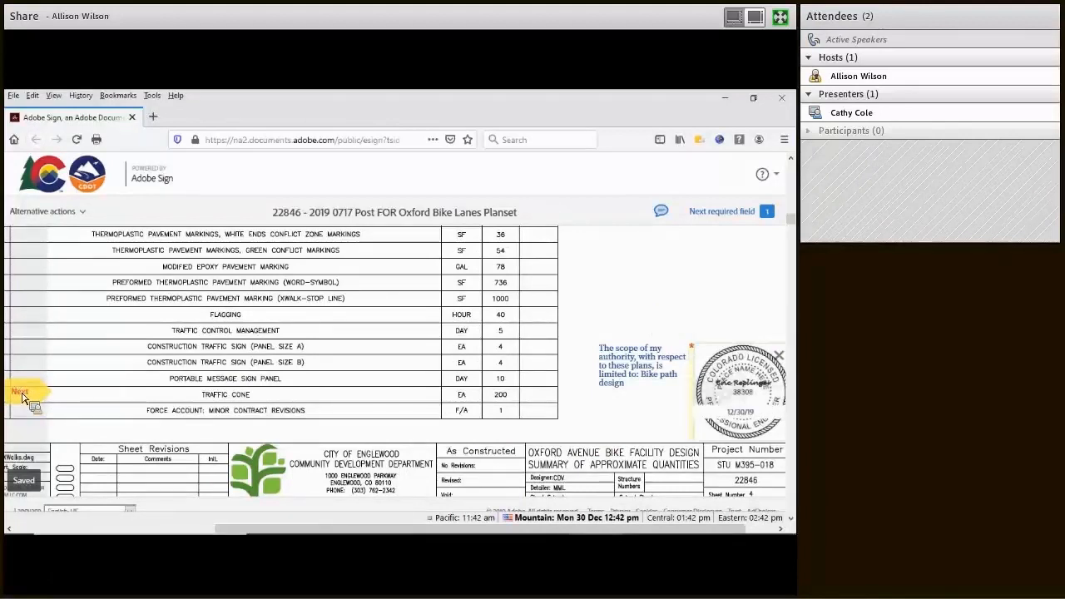
{"action": "left_click", "coordinate": [23, 397]}
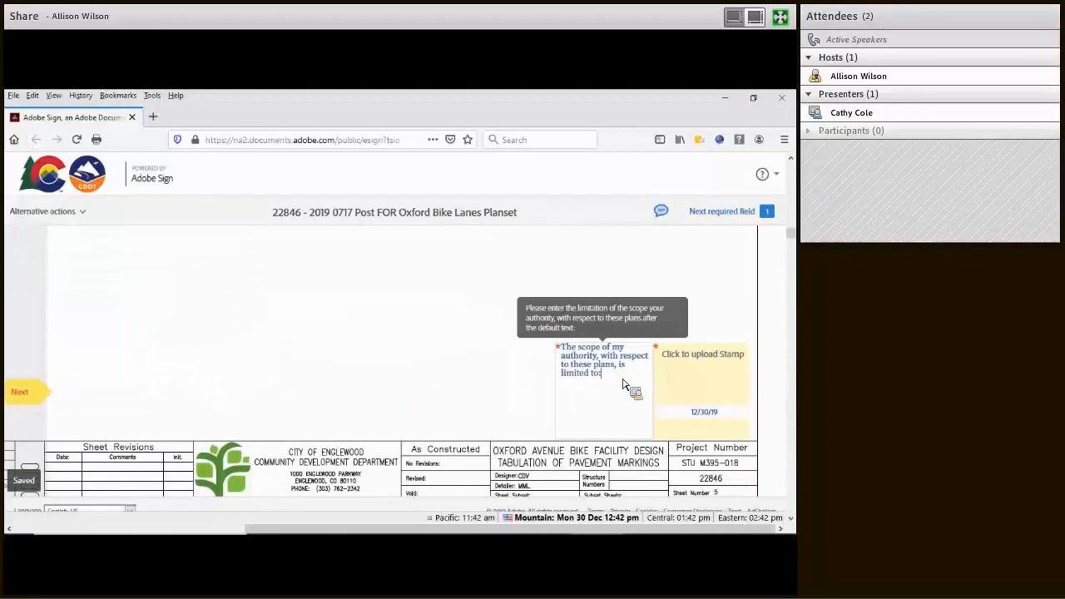
{"action": "type", "text": "Bike path design"}
Step: Place the seal in the second stamp field and submit the second signature
{"action": "left_click", "coordinate": [739, 363]}
{"action": "left_click", "coordinate": [493, 312]}
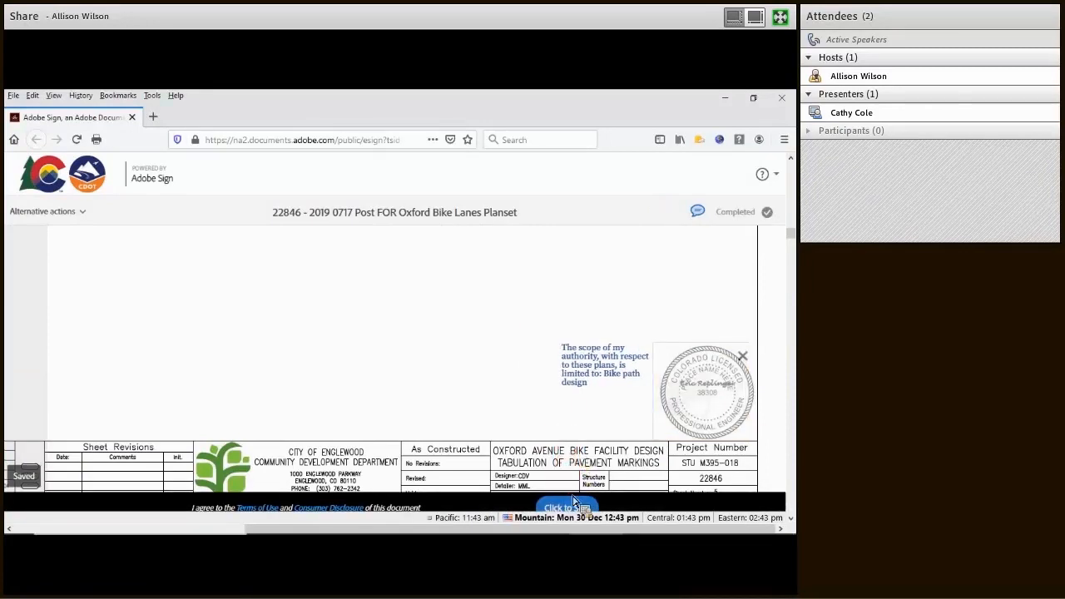
{"action": "left_click", "coordinate": [574, 509]}
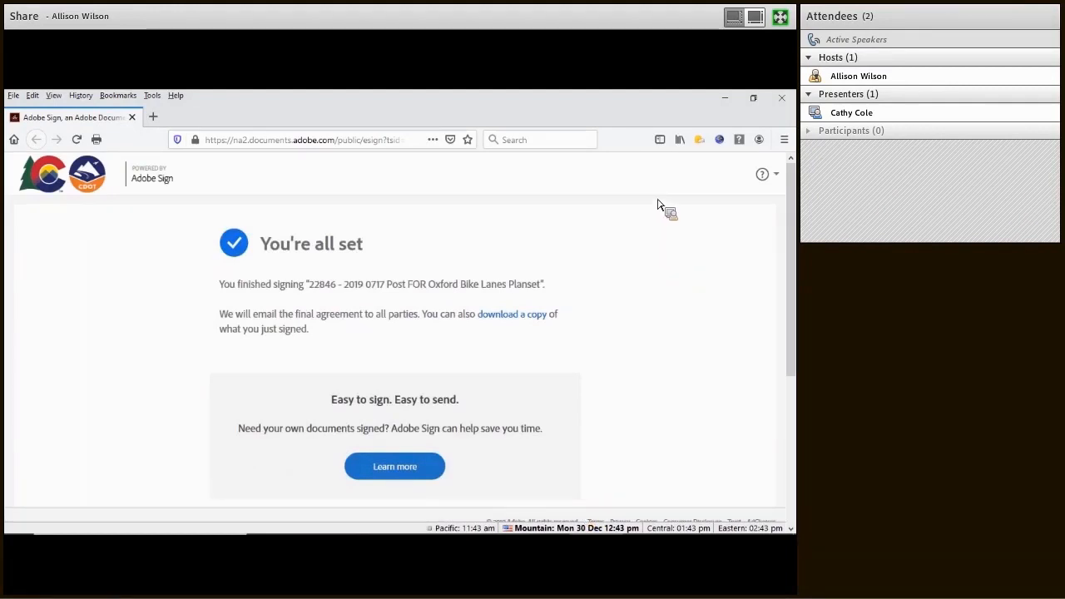
Step: Minimize the Firefox signing page, the Outlook message and the inbox to reveal the Manage page
{"action": "left_click", "coordinate": [726, 98]}
{"action": "left_click", "coordinate": [760, 103]}
{"action": "left_click", "coordinate": [760, 103]}
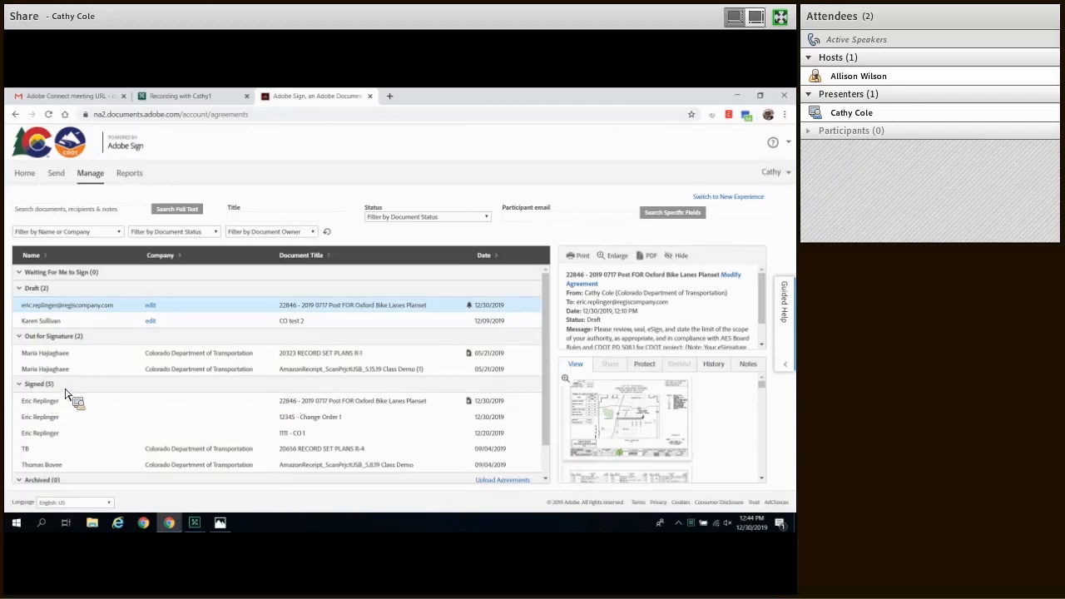
Step: Show the History tab for the planset agreement on the Manage page
{"action": "left_click_drag", "start_coordinate": [305, 413], "coordinate": [307, 414]}
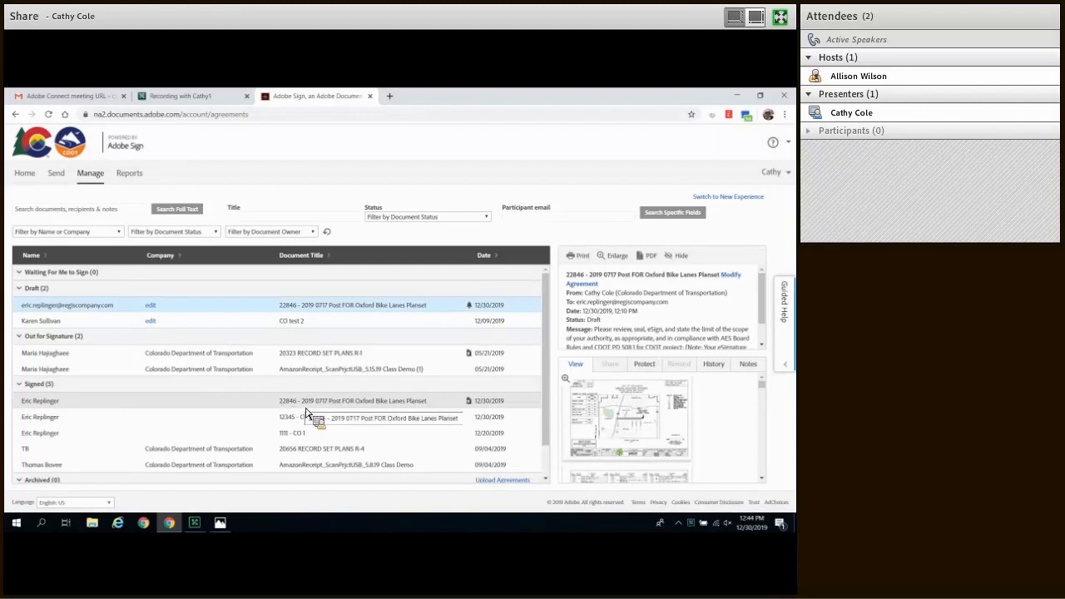
{"action": "left_click_drag", "start_coordinate": [306, 413], "coordinate": [305, 413]}
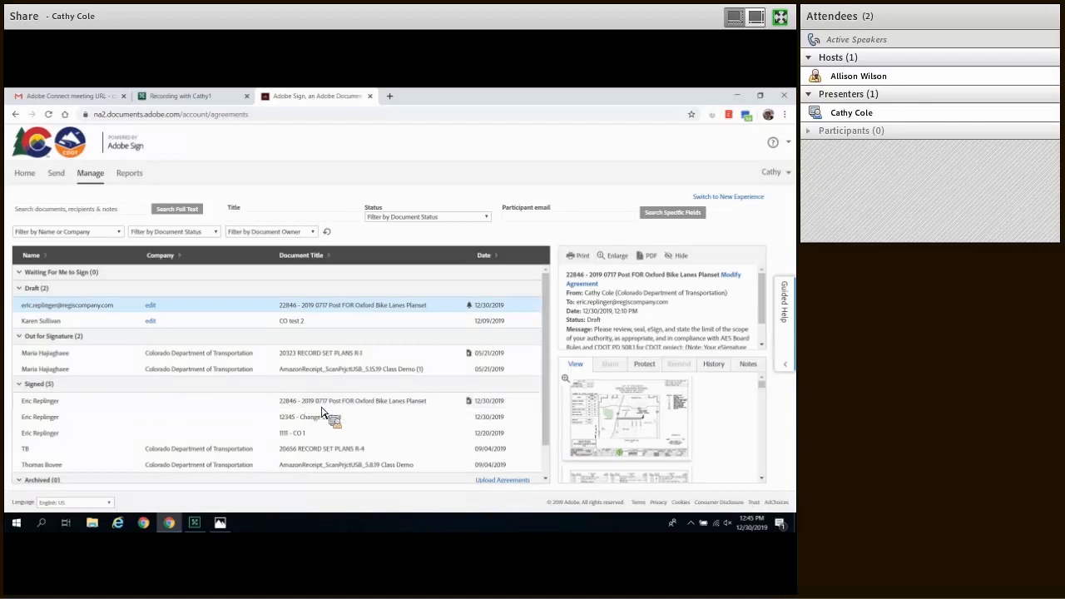
{"action": "left_click", "coordinate": [713, 366]}
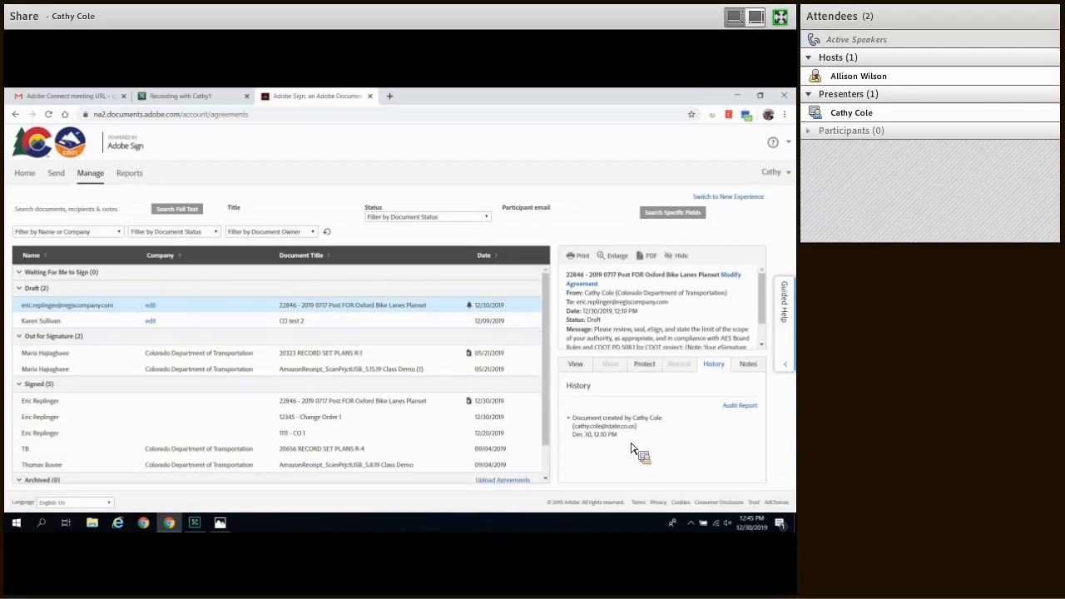
Step: Select the signed planset row and scroll its history down to Completed
{"action": "left_click", "coordinate": [356, 403]}
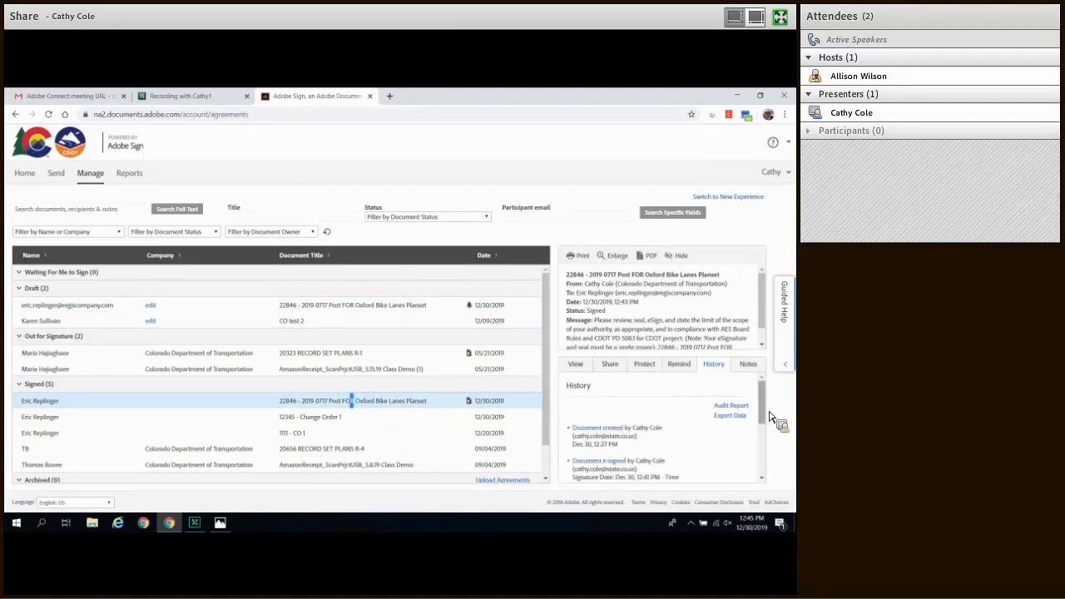
{"action": "left_click_drag", "start_coordinate": [768, 402], "coordinate": [791, 459]}
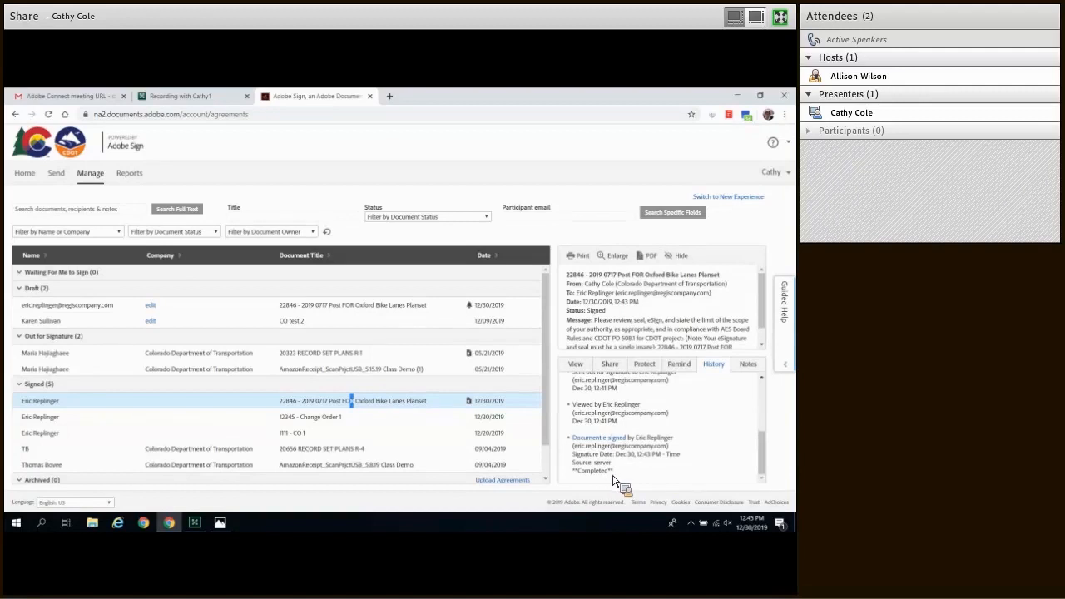